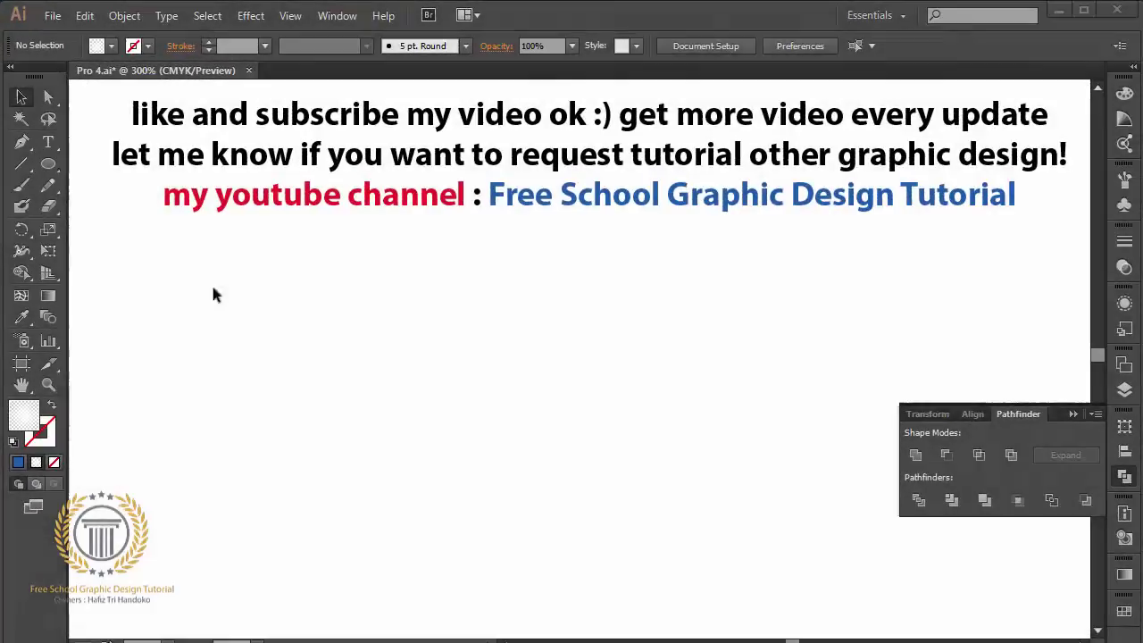
# - Draw a tall rounded rectangle, about 27 × 89 px, on the left of the artboard
pyautogui.click(49, 167)
pyautogui.click(99, 185)
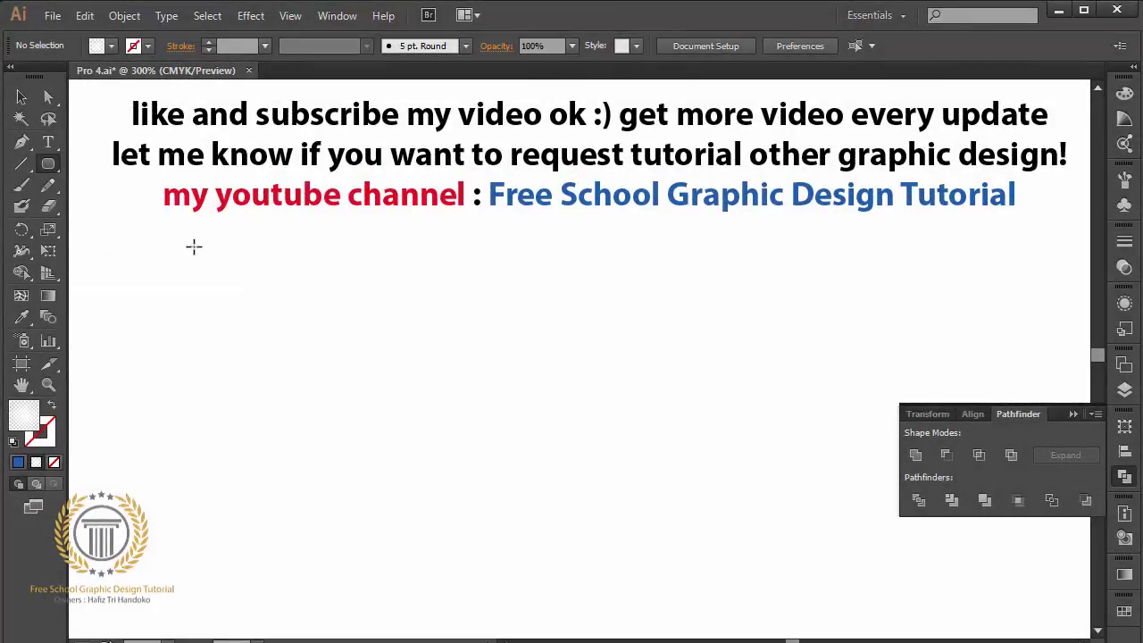
pyautogui.moveTo(211, 265)
pyautogui.mouseDown()
pyautogui.moveTo(259, 475)
pyautogui.moveTo(265, 494)
pyautogui.moveTo(284, 500)
pyautogui.mouseUp()
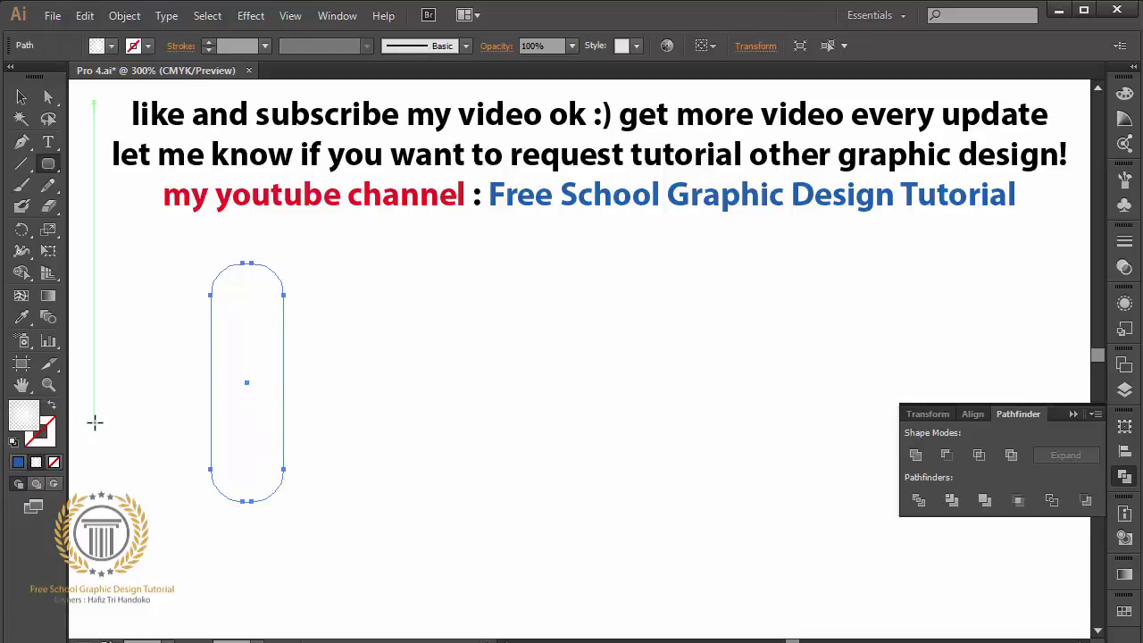
# - Fill the rounded rectangle with grey #848484
pyautogui.doubleClick(32, 416)
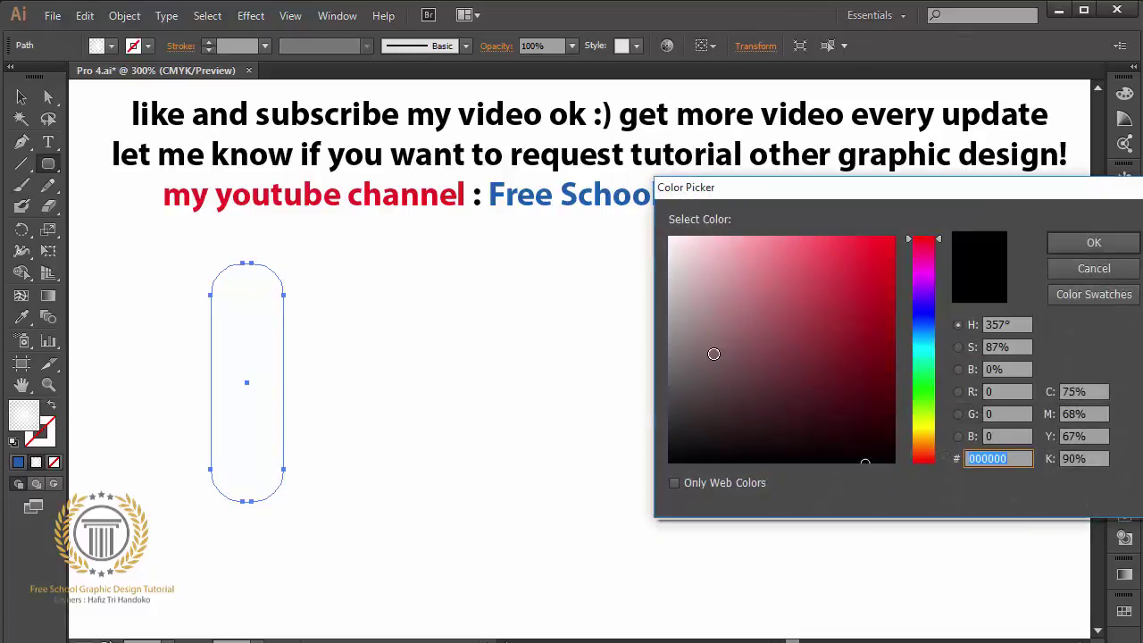
pyautogui.click(702, 344)
pyautogui.moveTo(681, 343); pyautogui.dragTo(649, 345)
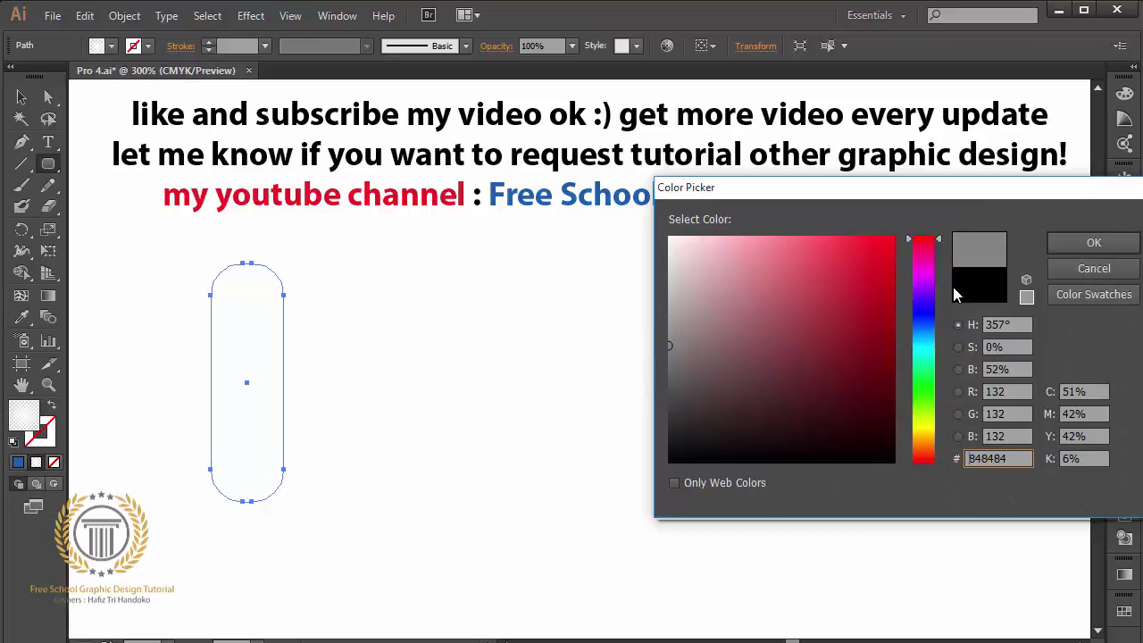
pyautogui.click(1065, 245)
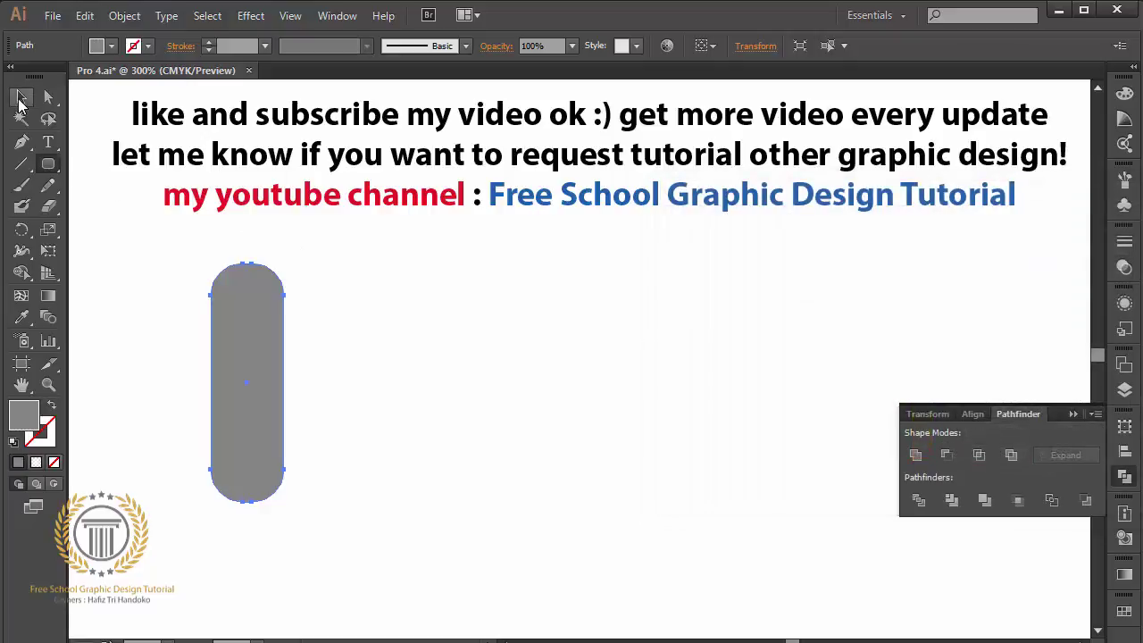
pyautogui.click(21, 96)
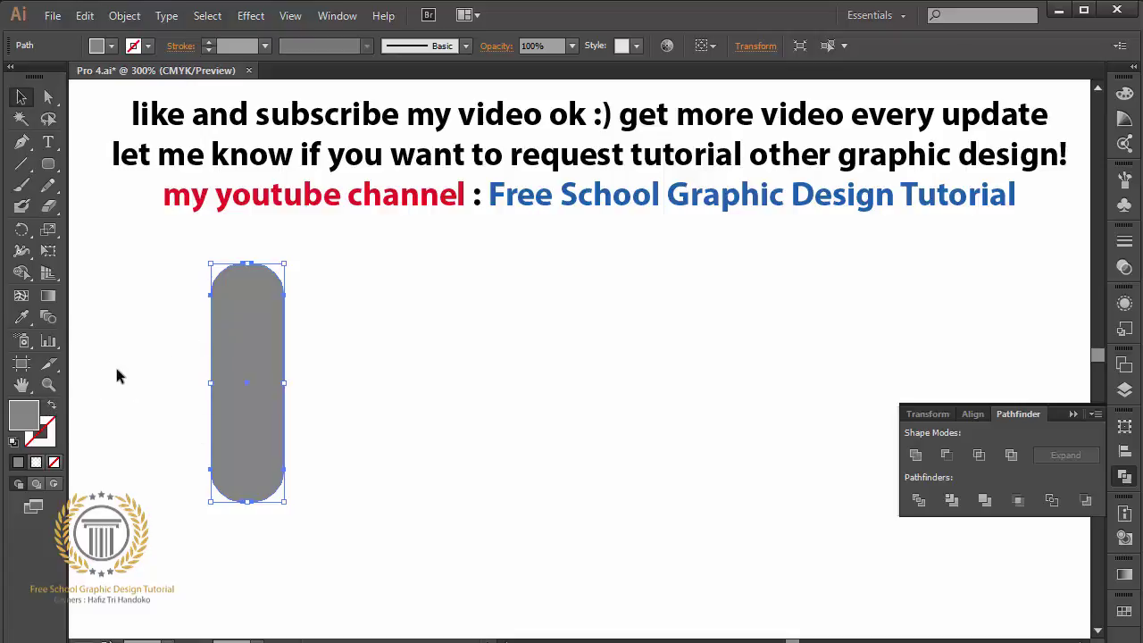
# - Swap fill and stroke so the capsule becomes a 1 pt grey outline, then reselect it
pyautogui.click(51, 408)
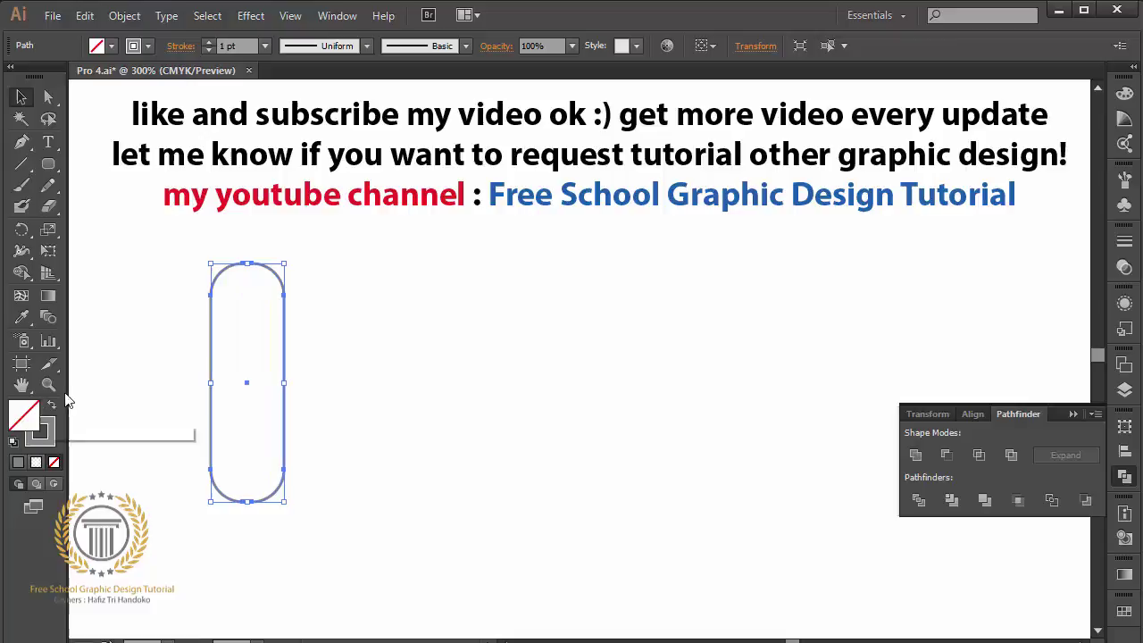
pyautogui.click(185, 333)
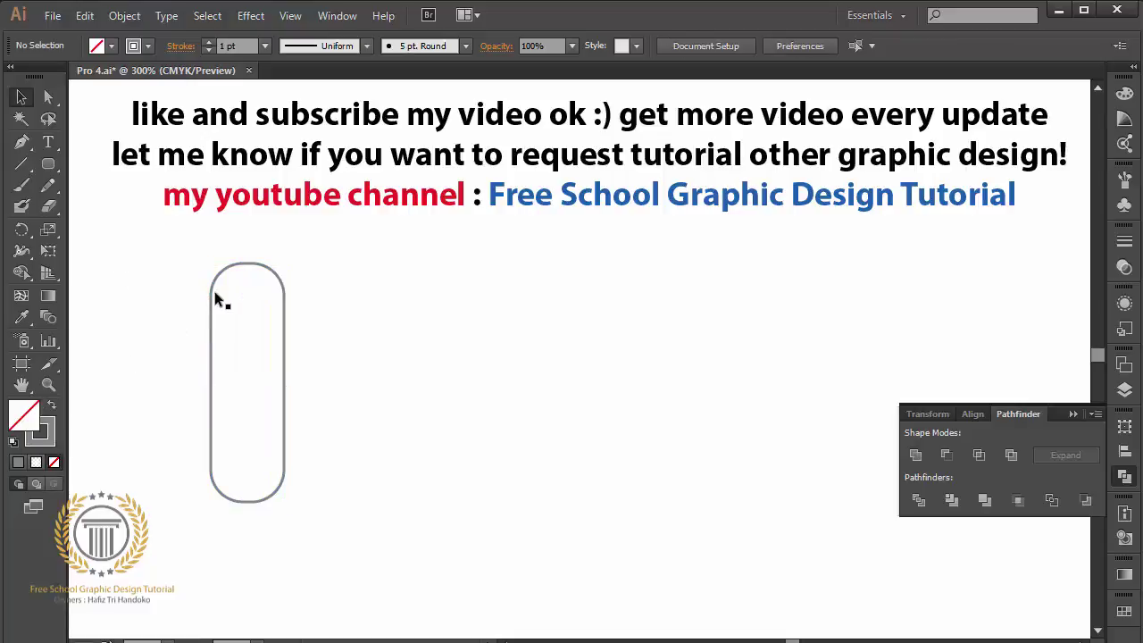
pyautogui.moveTo(165, 280); pyautogui.dragTo(363, 366)
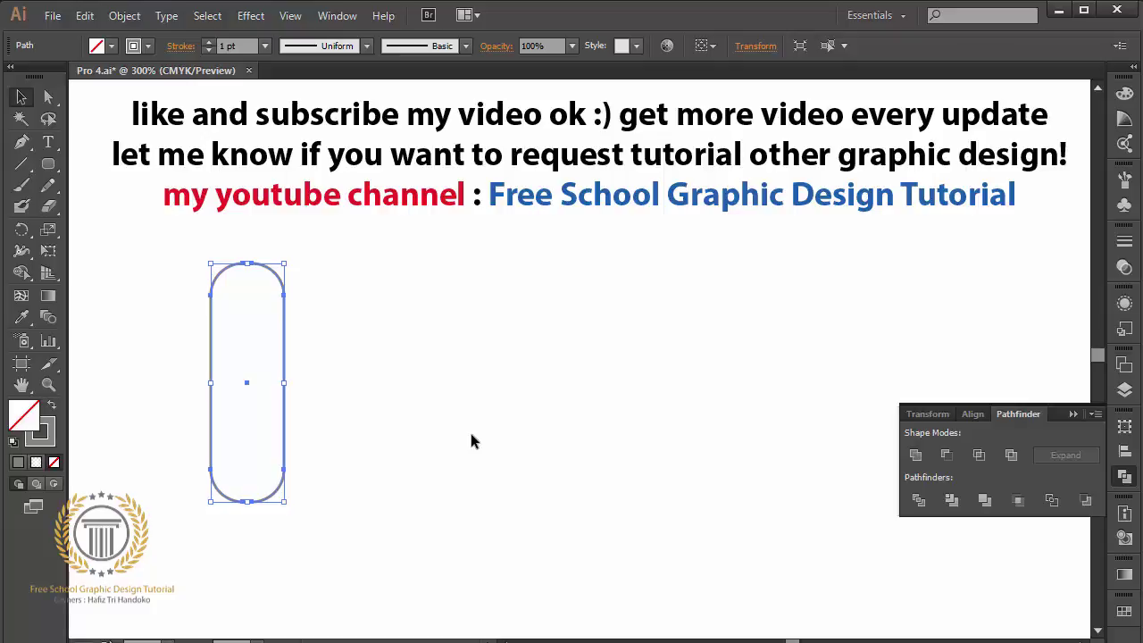
# - Restore the grey fill and paste a copy of the capsule in front of it
pyautogui.click(51, 408)
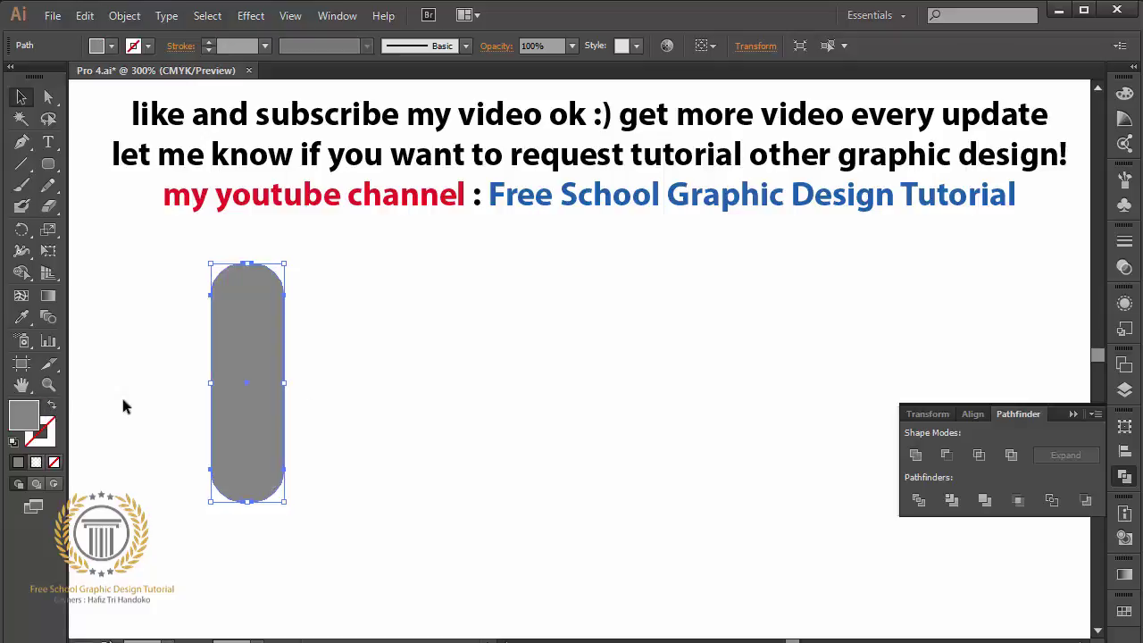
pyautogui.click(84, 15)
pyautogui.click(106, 86)
pyautogui.click(85, 15)
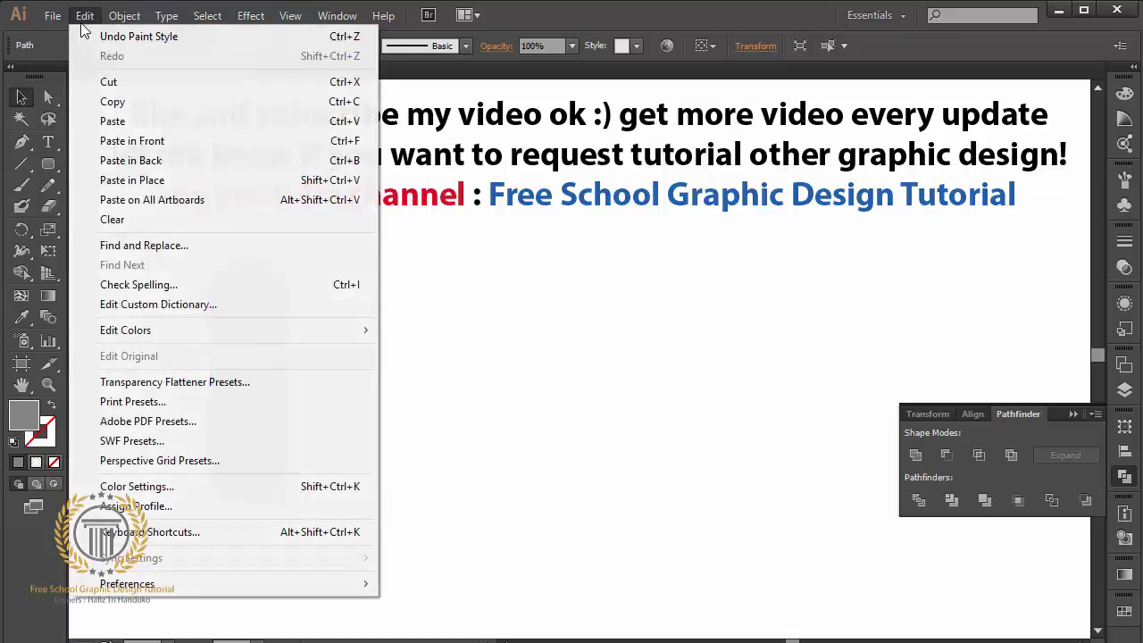
pyautogui.click(105, 117)
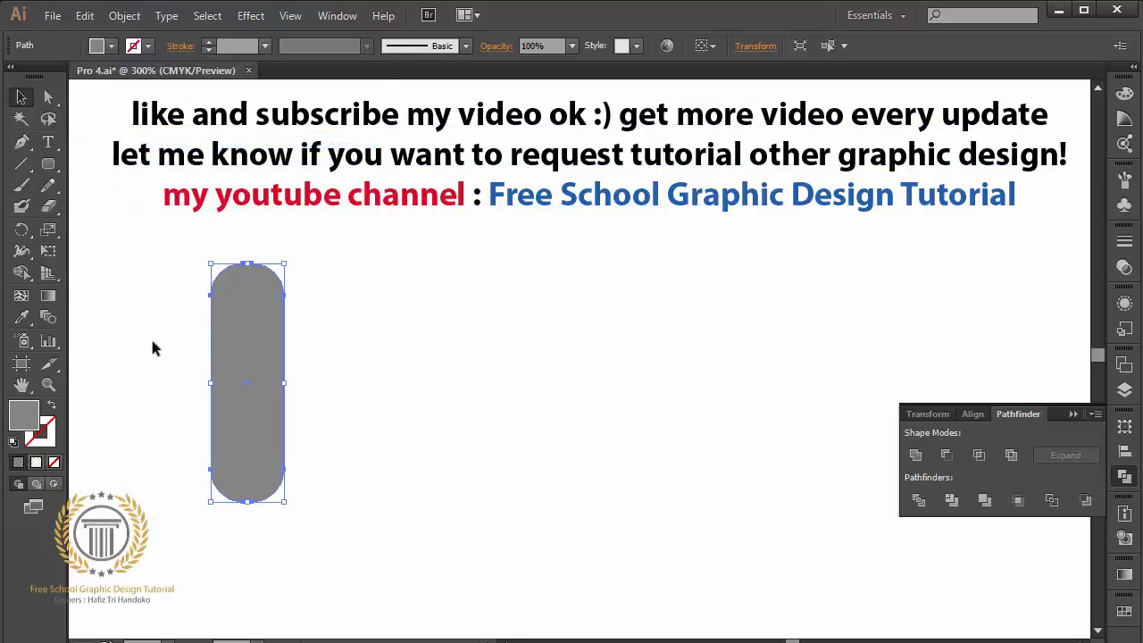
# - Fill the front copy with a saturated orange and no stroke
pyautogui.doubleClick(24, 416)
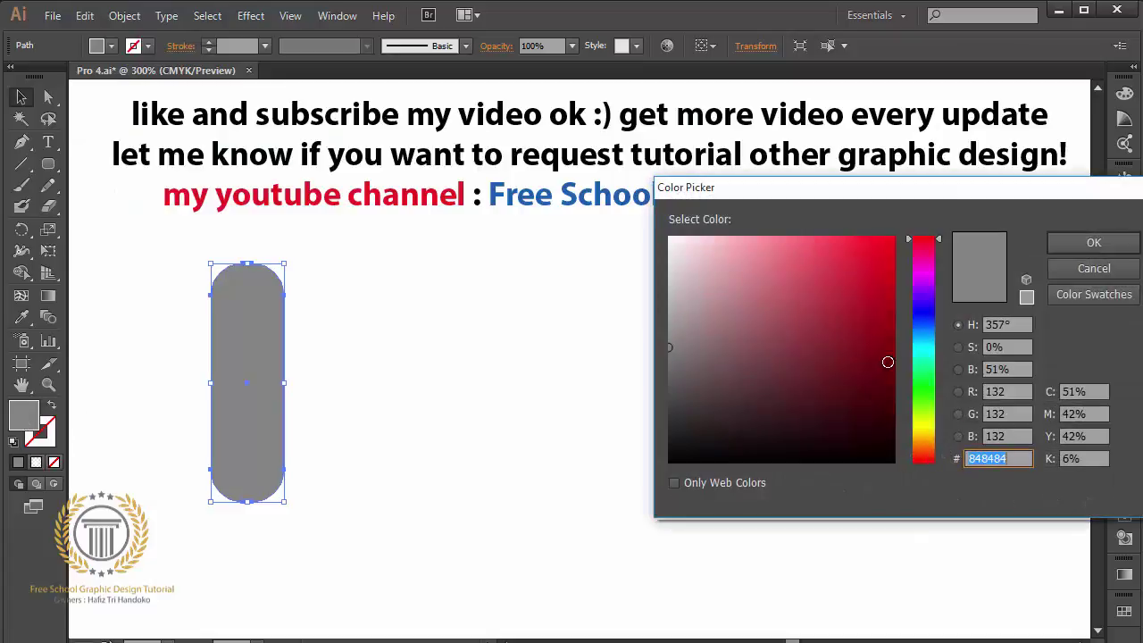
pyautogui.click(924, 433)
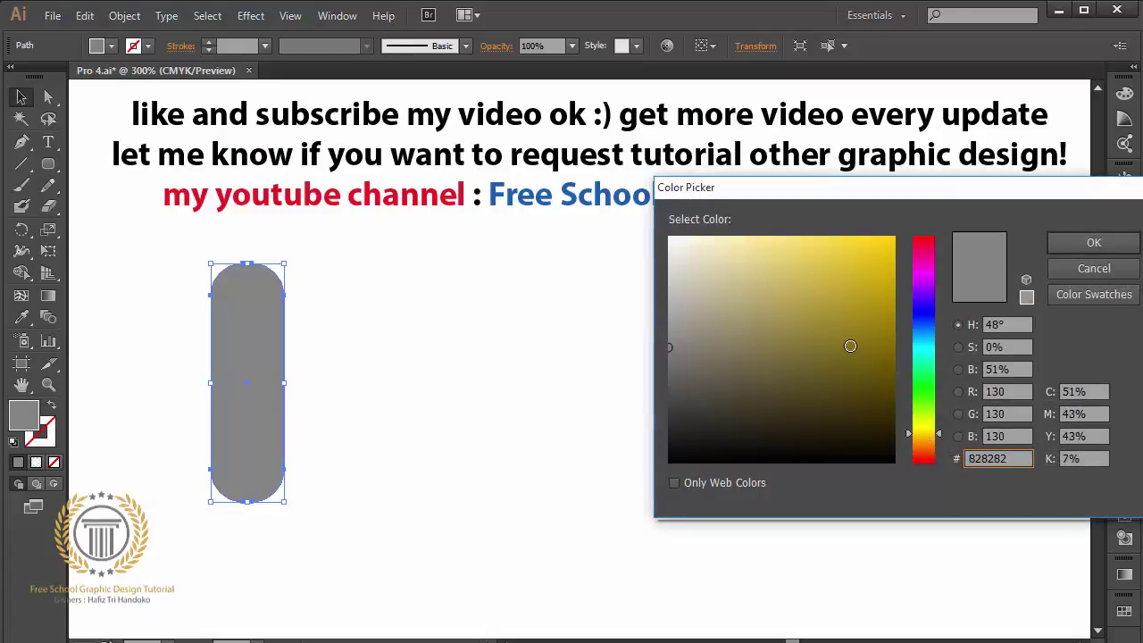
pyautogui.moveTo(850, 346)
pyautogui.mouseDown()
pyautogui.moveTo(893, 288)
pyautogui.moveTo(892, 256)
pyautogui.mouseUp()
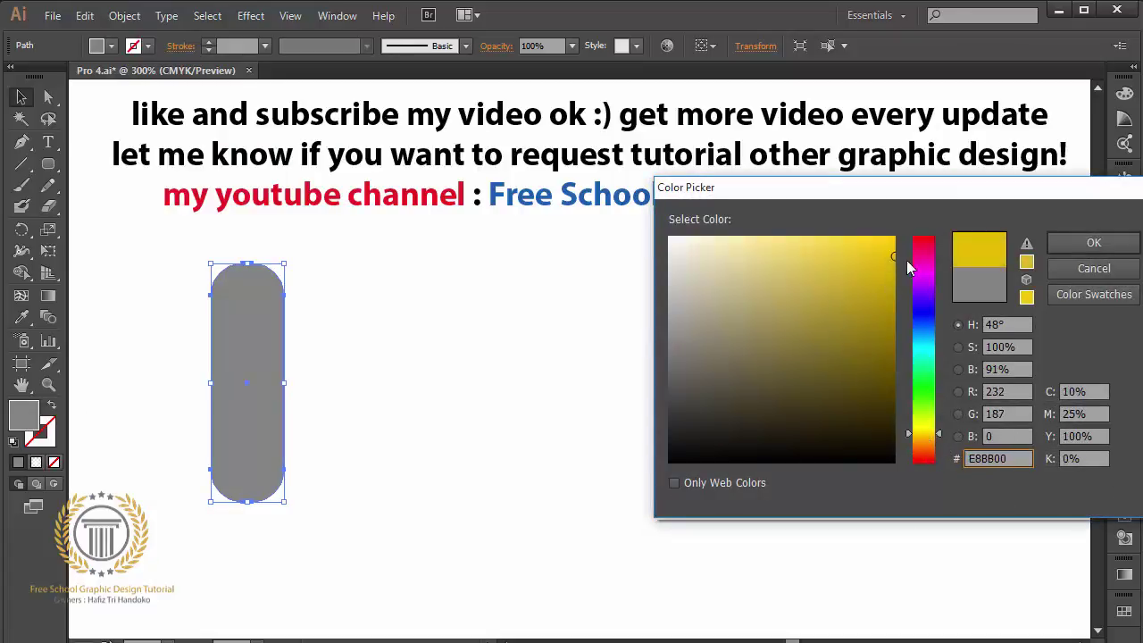
pyautogui.click(924, 444)
pyautogui.click(1064, 238)
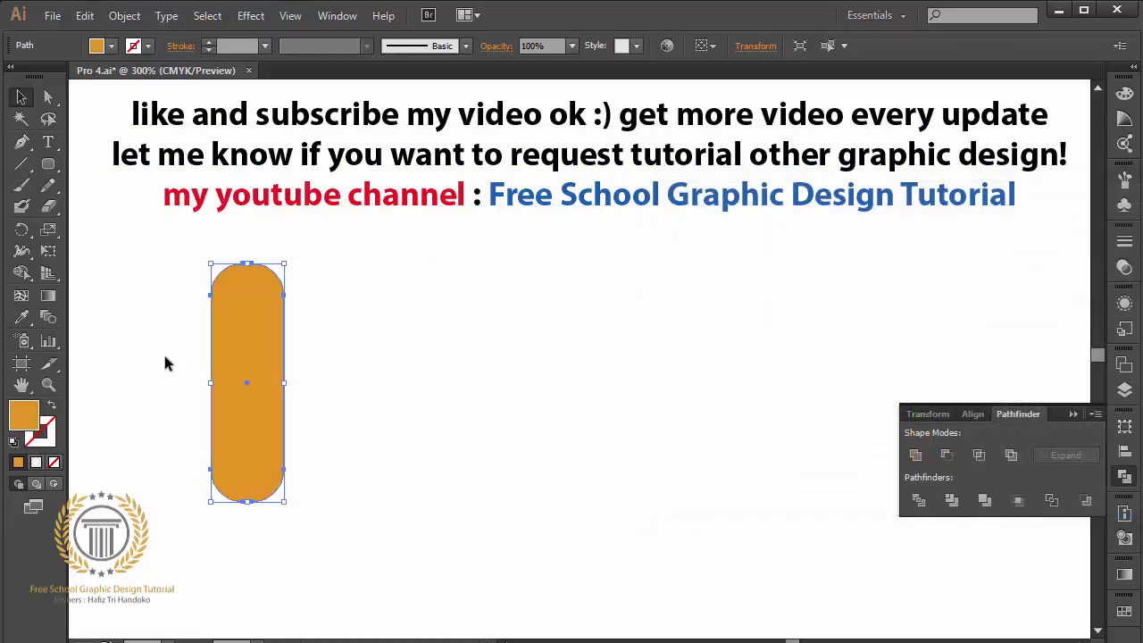
# - Shrink the orange capsule and centre it horizontally and vertically on the grey one
pyautogui.moveTo(213, 384); pyautogui.dragTo(217, 383)
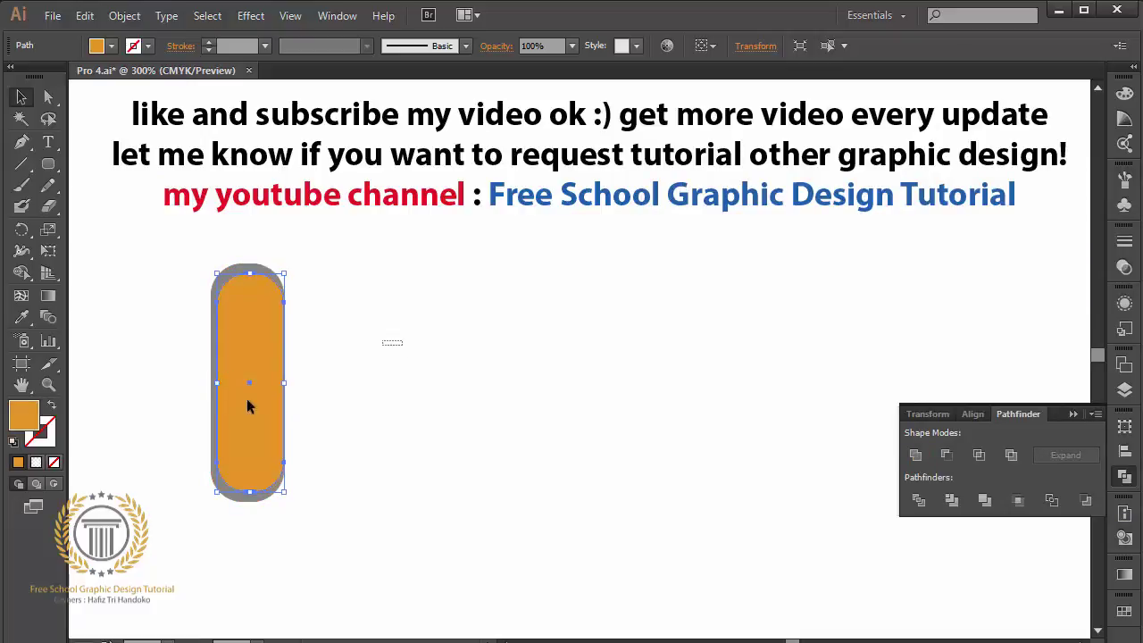
pyautogui.moveTo(402, 341); pyautogui.dragTo(284, 423)
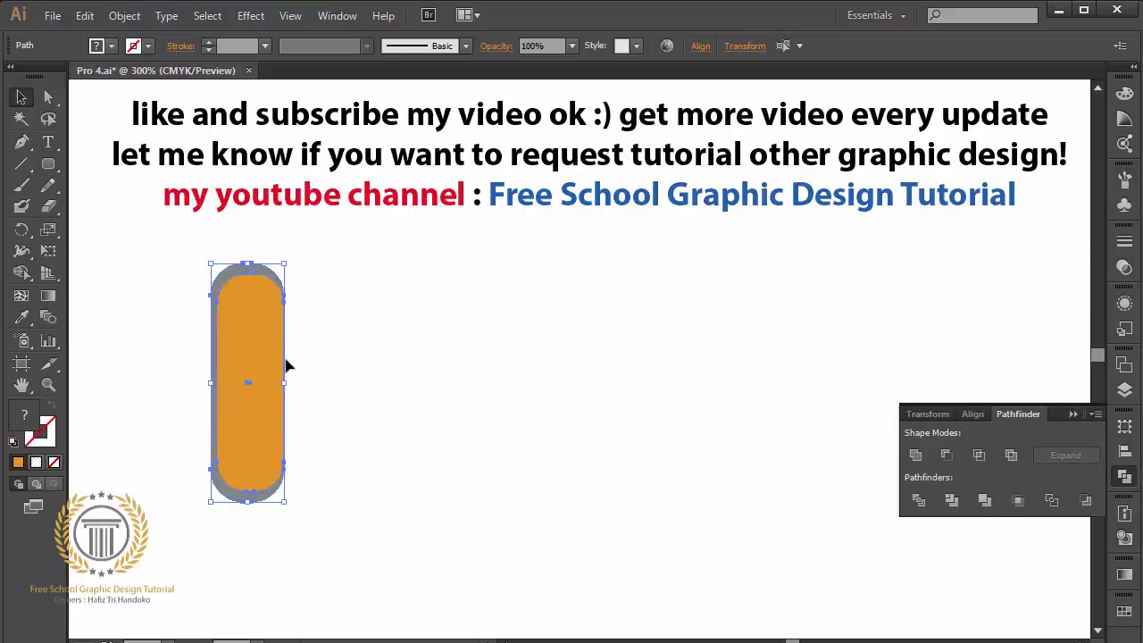
pyautogui.click(702, 48)
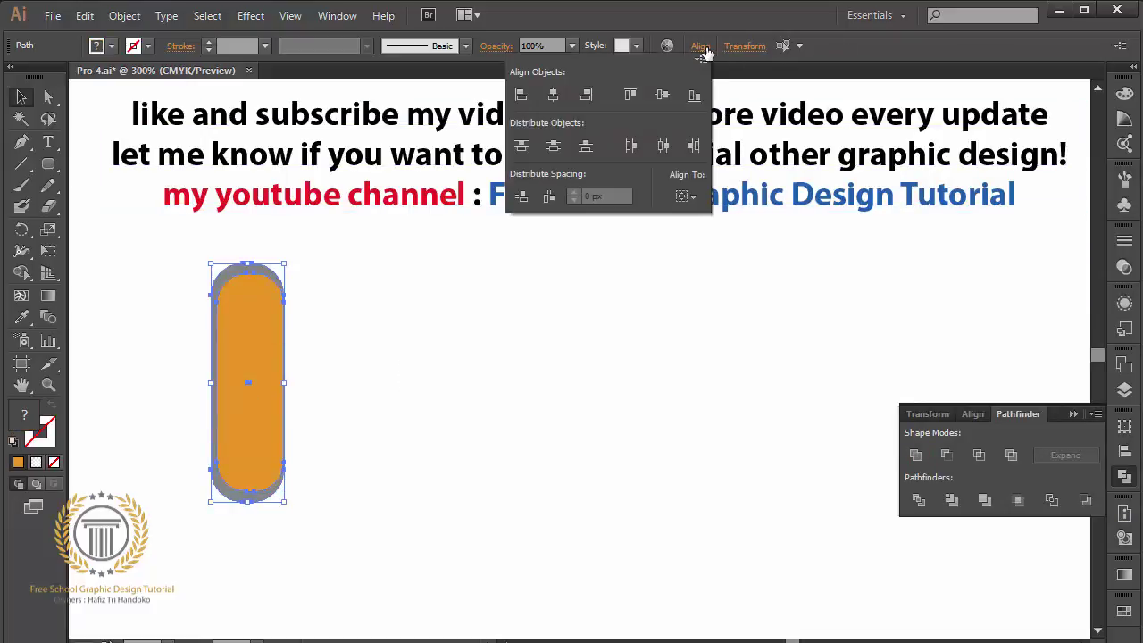
pyautogui.click(554, 95)
pyautogui.click(662, 96)
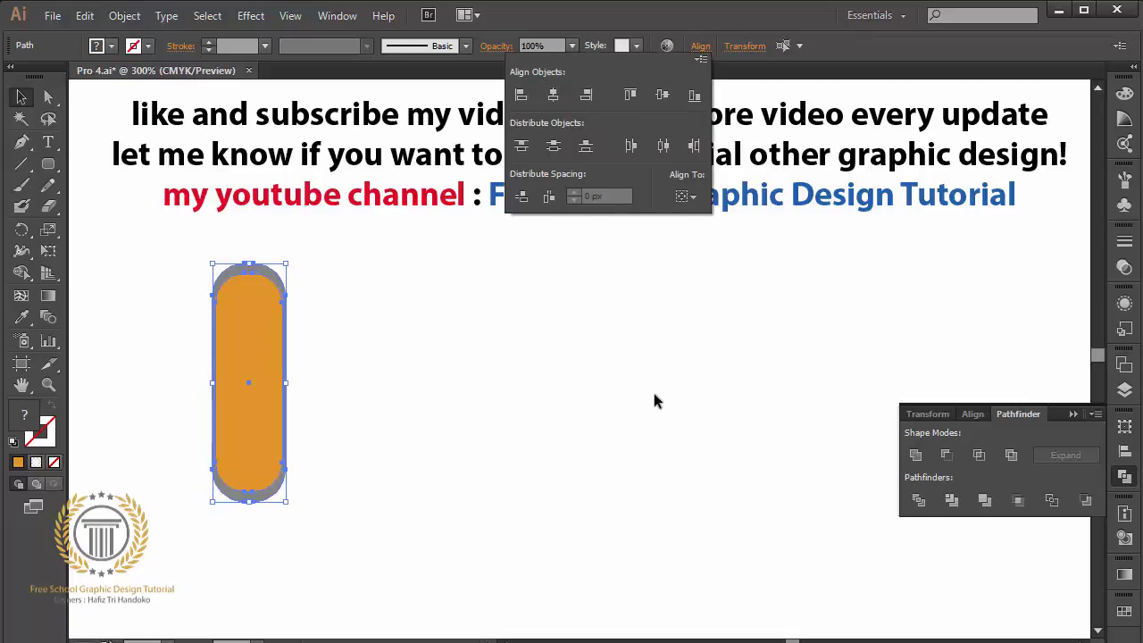
# - Narrow the orange capsule further and re-centre it horizontally in the grey capsule
pyautogui.click(343, 408)
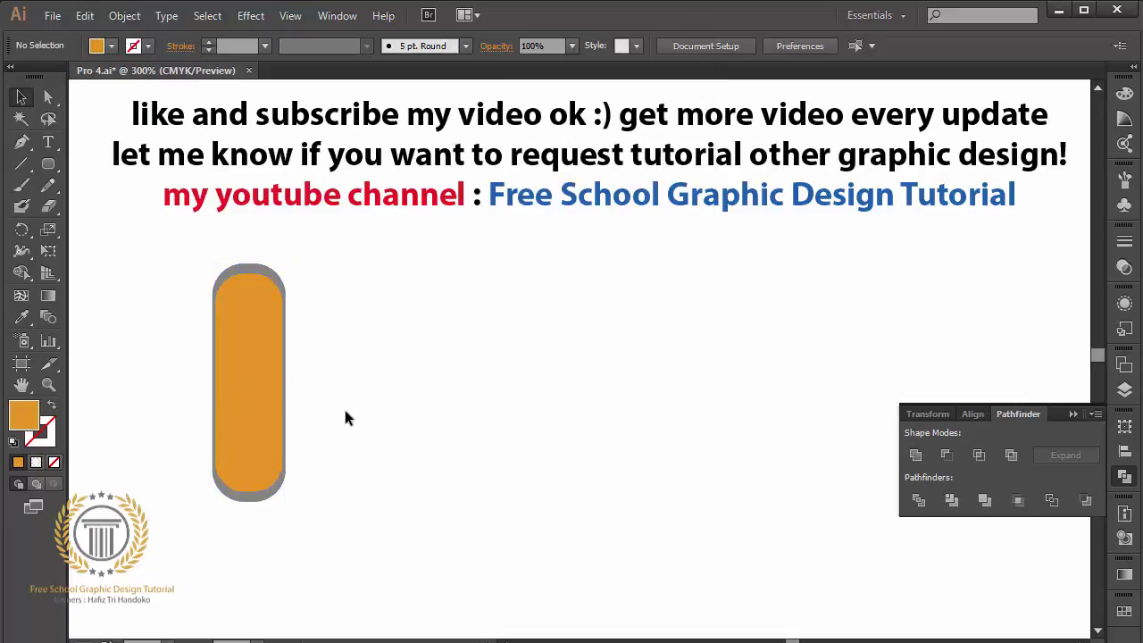
pyautogui.click(249, 387)
pyautogui.moveTo(217, 384); pyautogui.dragTo(223, 385)
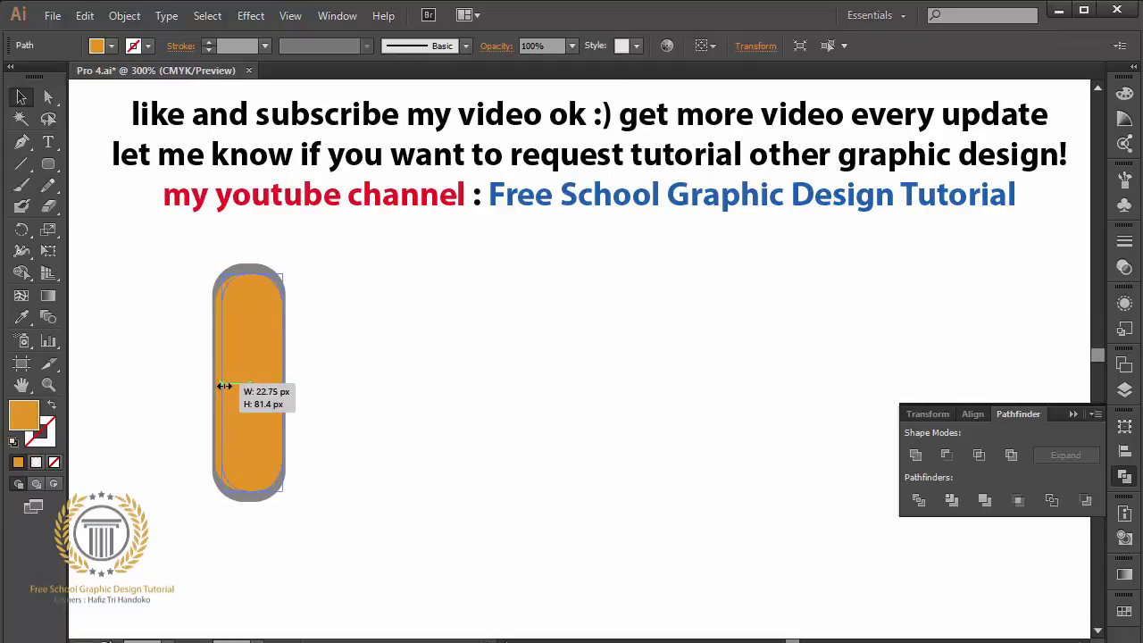
pyautogui.keyDown('shift'); pyautogui.click(215, 324); pyautogui.keyUp('shift')
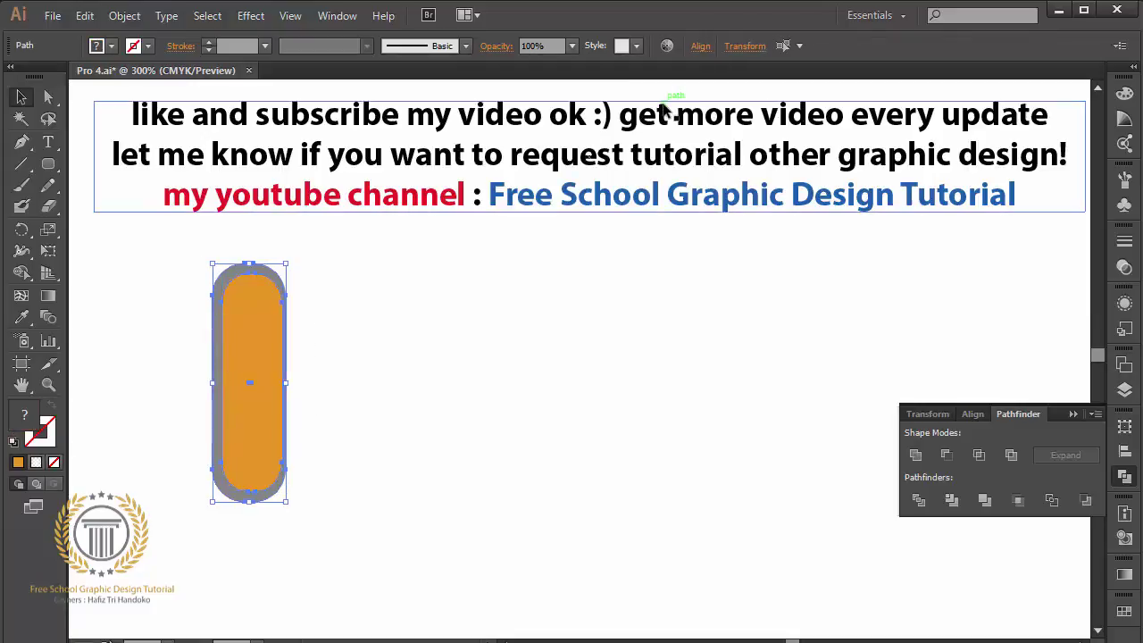
pyautogui.click(700, 45)
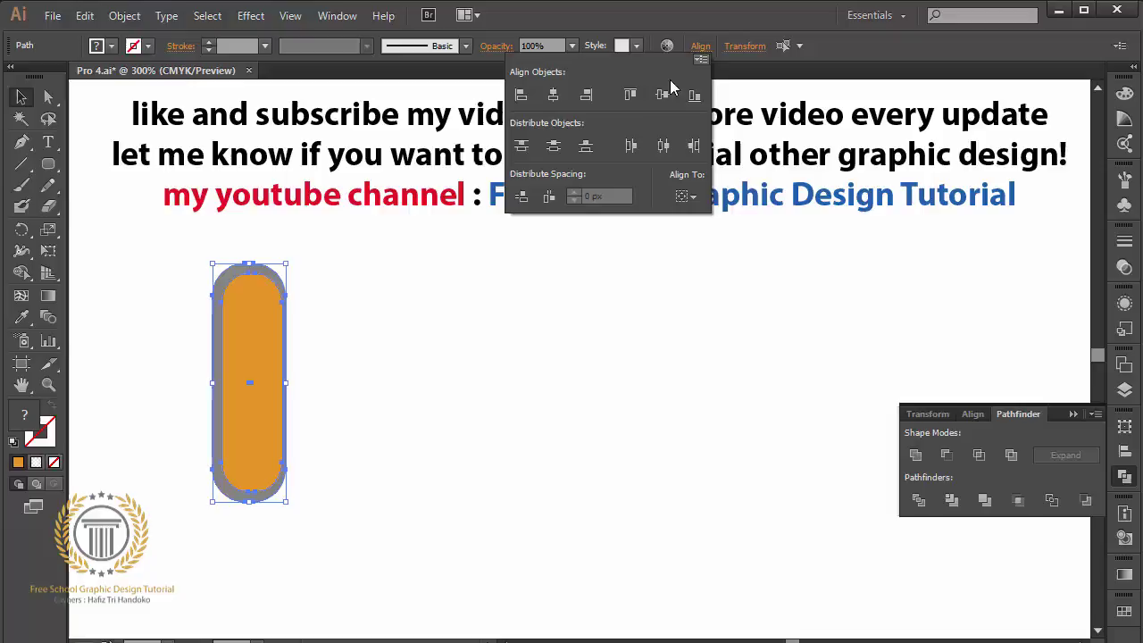
pyautogui.click(552, 96)
# - Trim the orange capsule's top and bottom, then subtract it from the grey to form a hollow frame
pyautogui.click(320, 478)
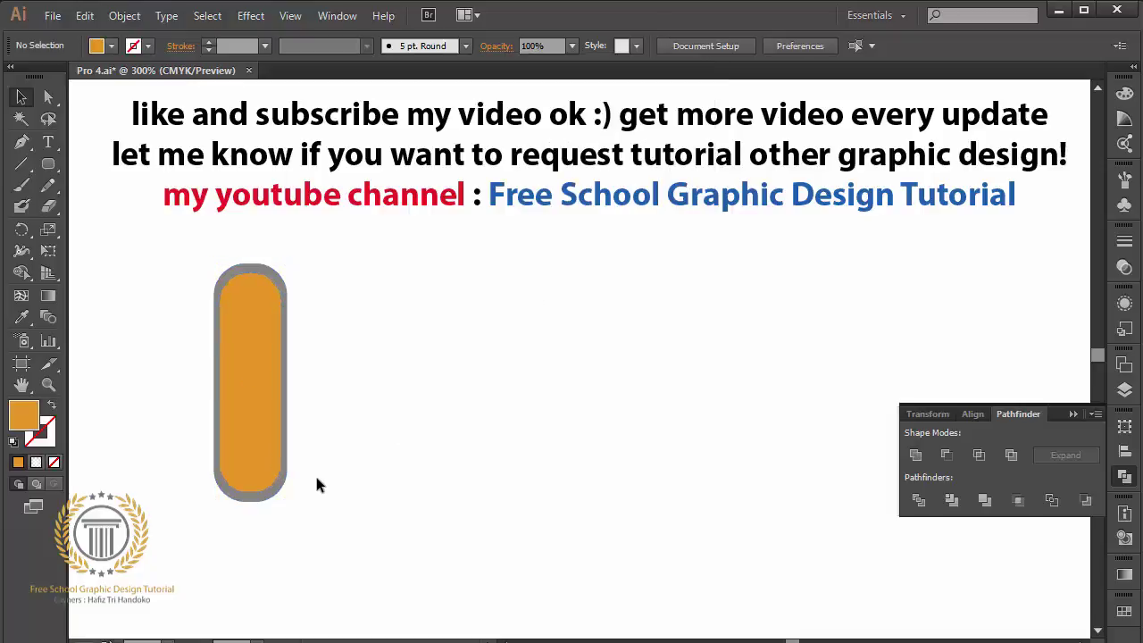
pyautogui.click(241, 438)
pyautogui.moveTo(251, 493); pyautogui.dragTo(249, 498)
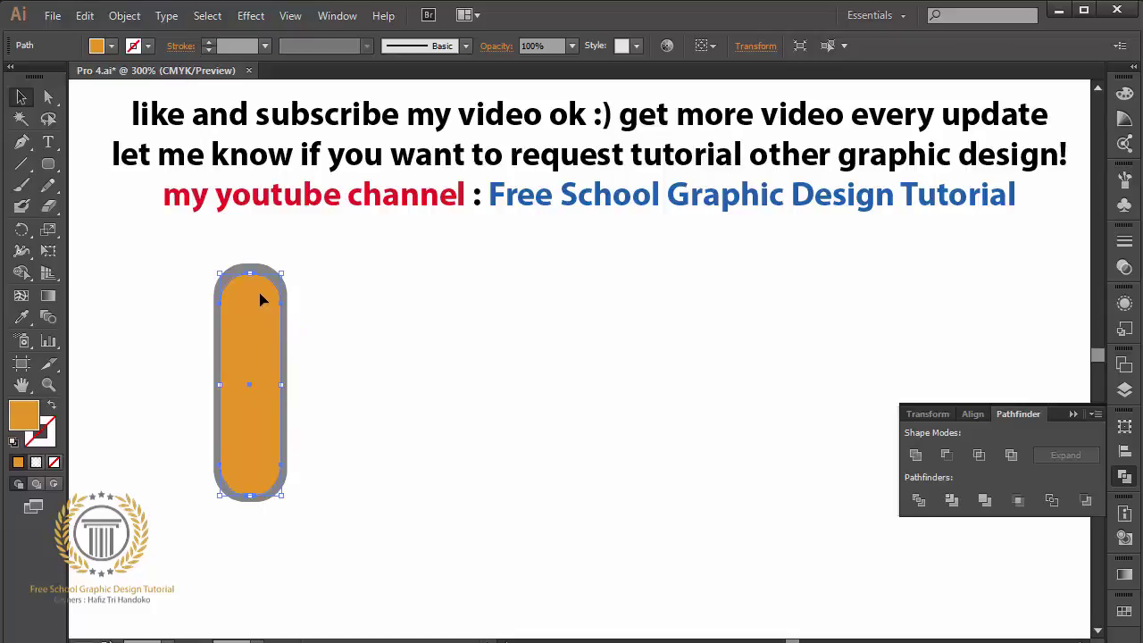
pyautogui.moveTo(250, 272); pyautogui.dragTo(251, 266)
pyautogui.click(332, 293)
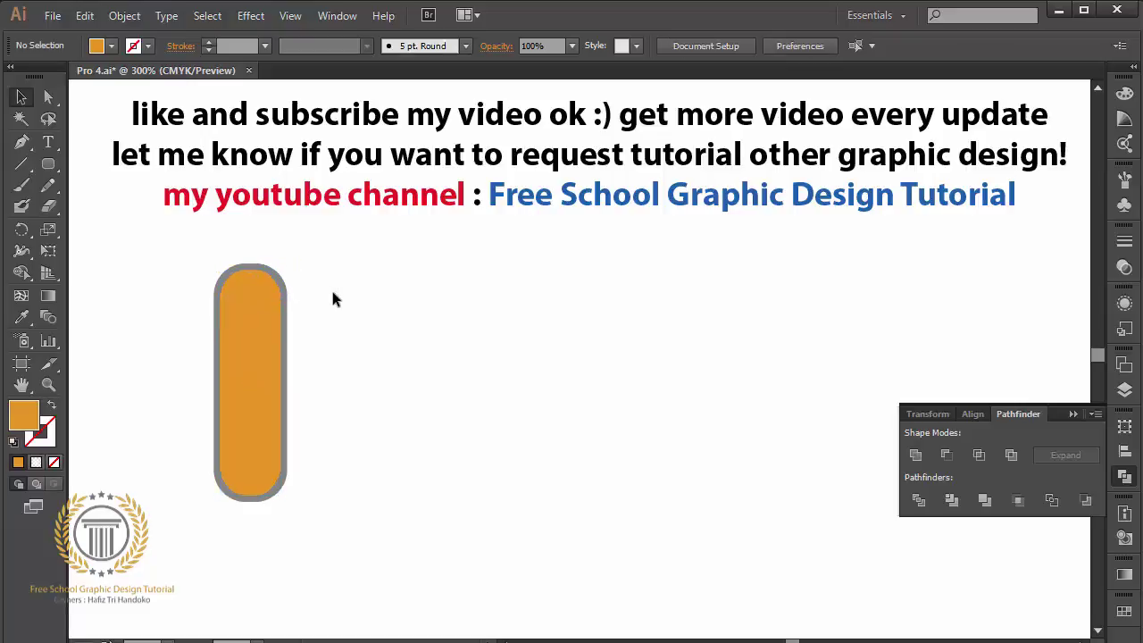
pyautogui.moveTo(158, 261); pyautogui.dragTo(427, 454)
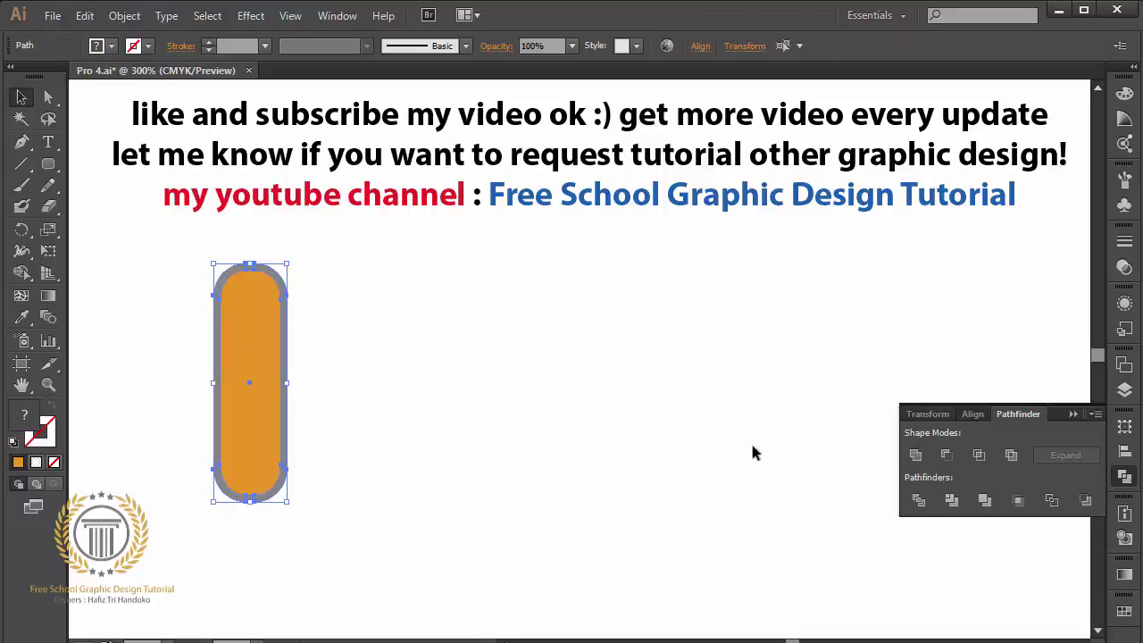
pyautogui.click(946, 455)
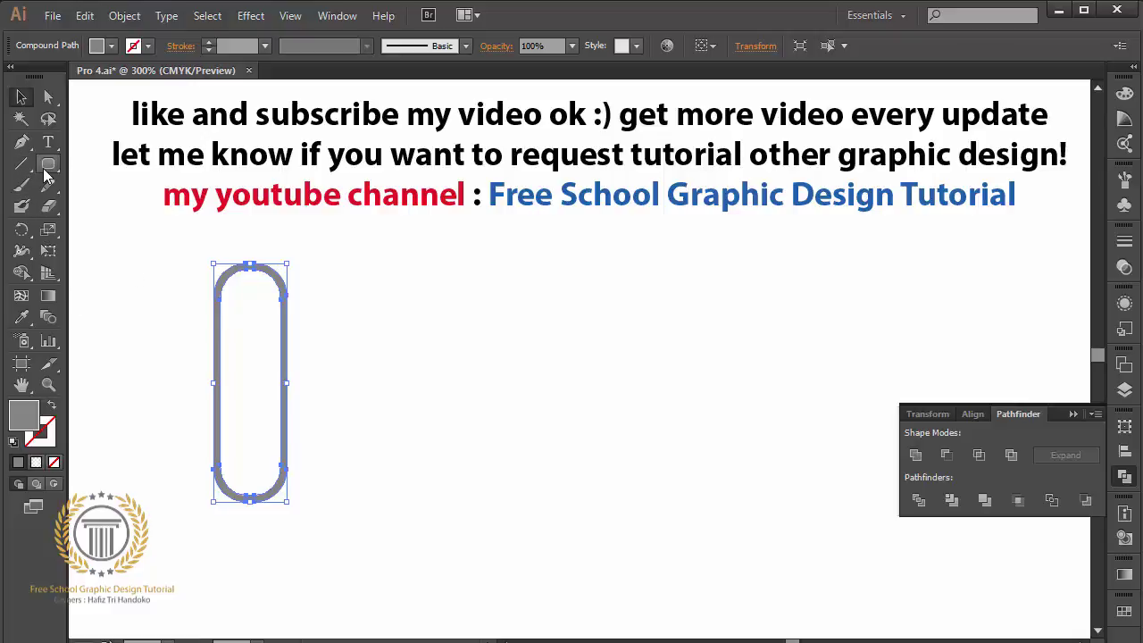
# - Draw a flat grey ellipse, about 27.33 × 6.33 px, across the top of the capsule frame
pyautogui.moveTo(48, 163); pyautogui.dragTo(114, 208)
pyautogui.click(114, 207)
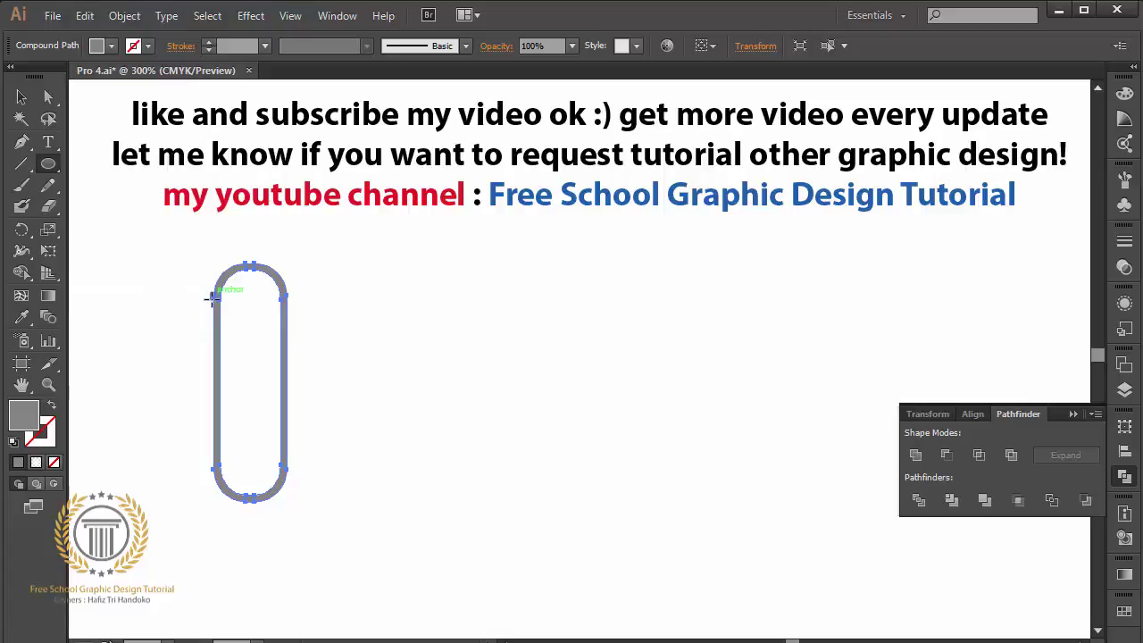
pyautogui.moveTo(214, 298); pyautogui.dragTo(290, 313)
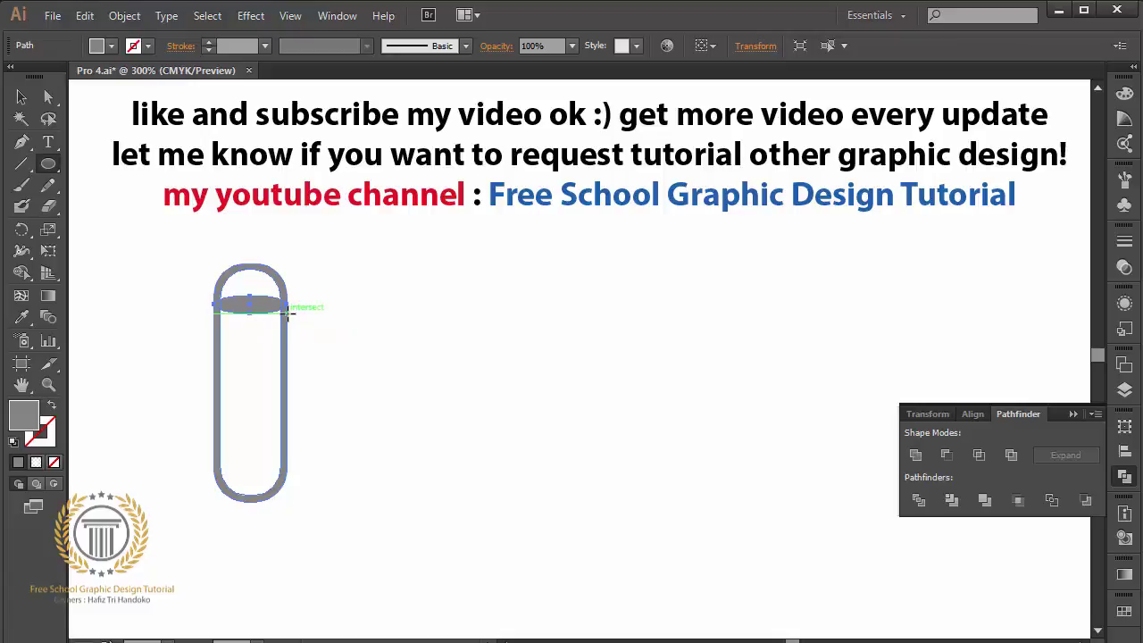
# - Zoom in on the tube top and paste a copy of the ellipse in front
pyautogui.hotkey('ctrl', '+')
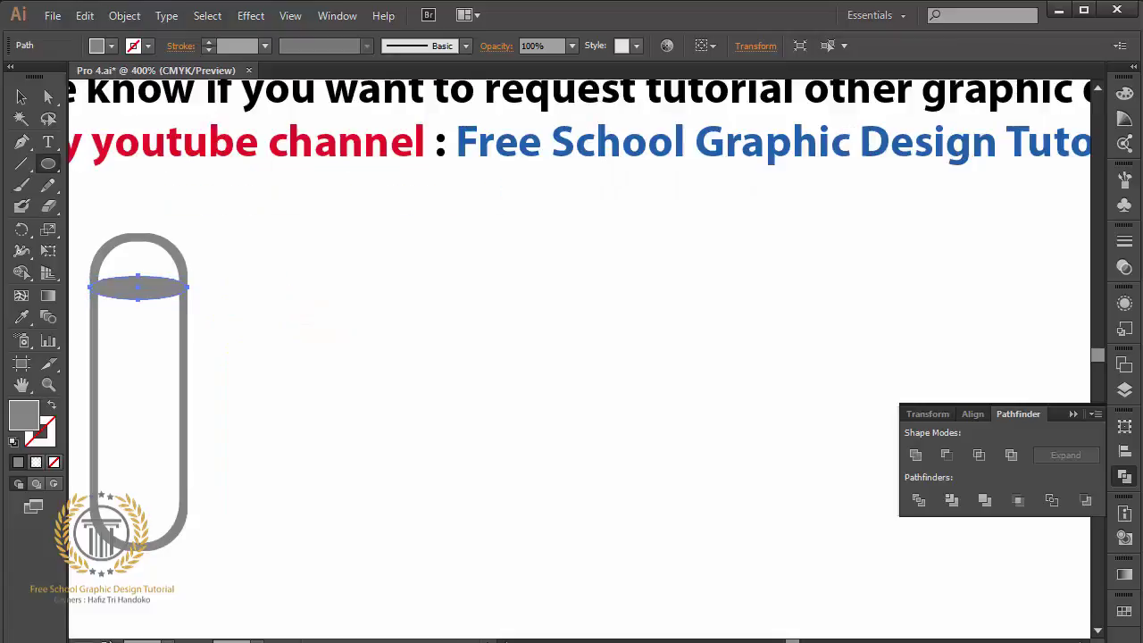
pyautogui.hscroll(-4, 278, 454)
pyautogui.hscroll(-1, 277, 453)
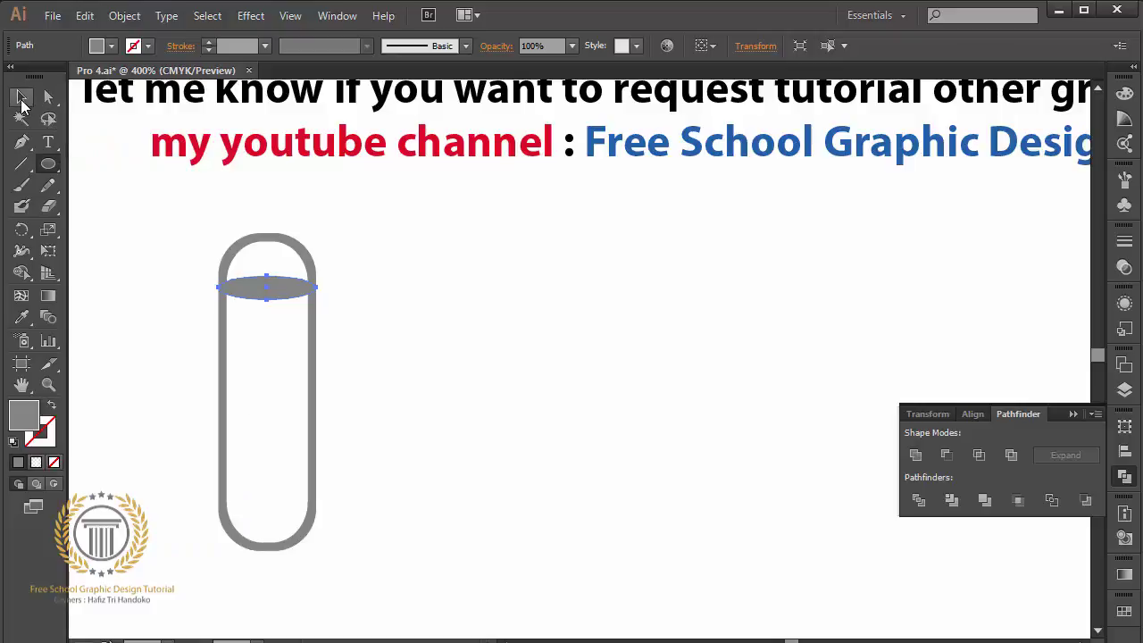
pyautogui.click(21, 96)
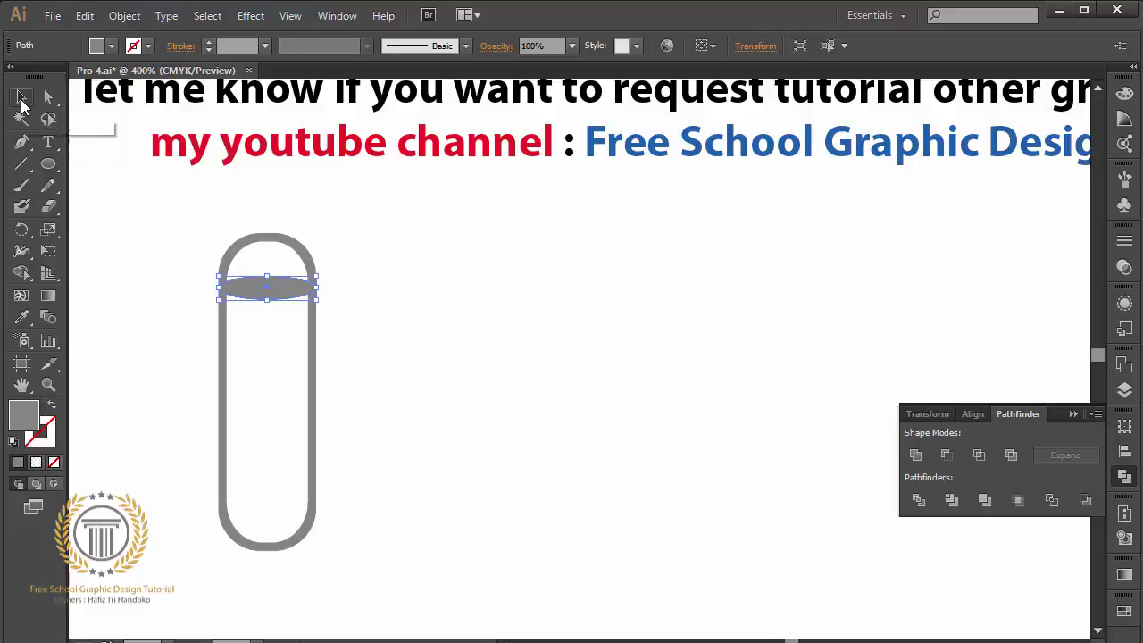
pyautogui.click(52, 406)
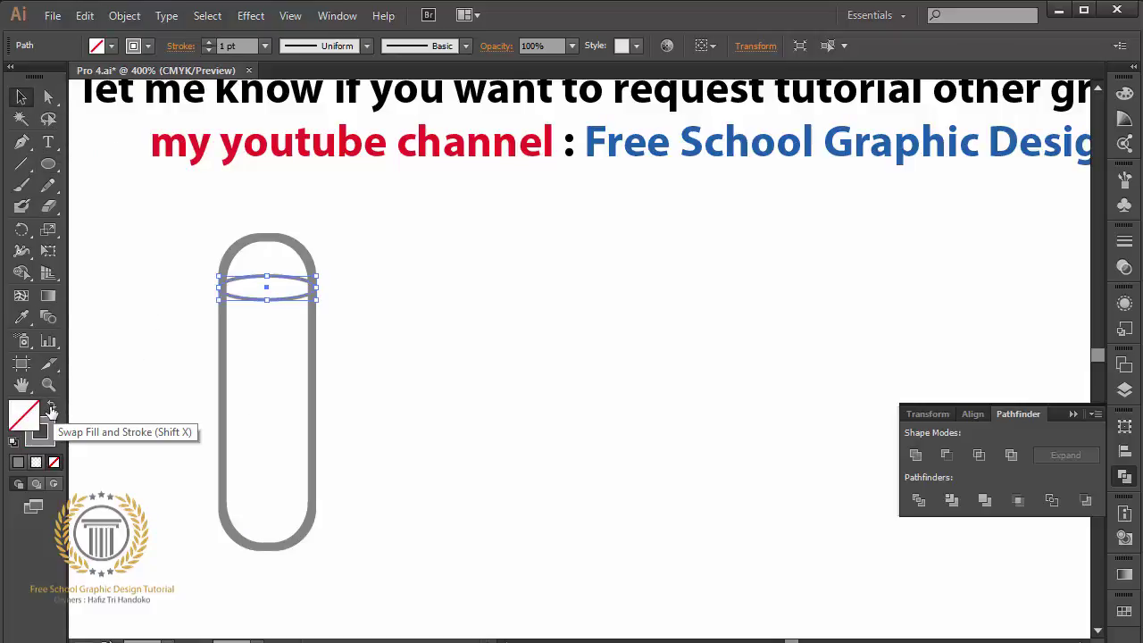
pyautogui.click(50, 406)
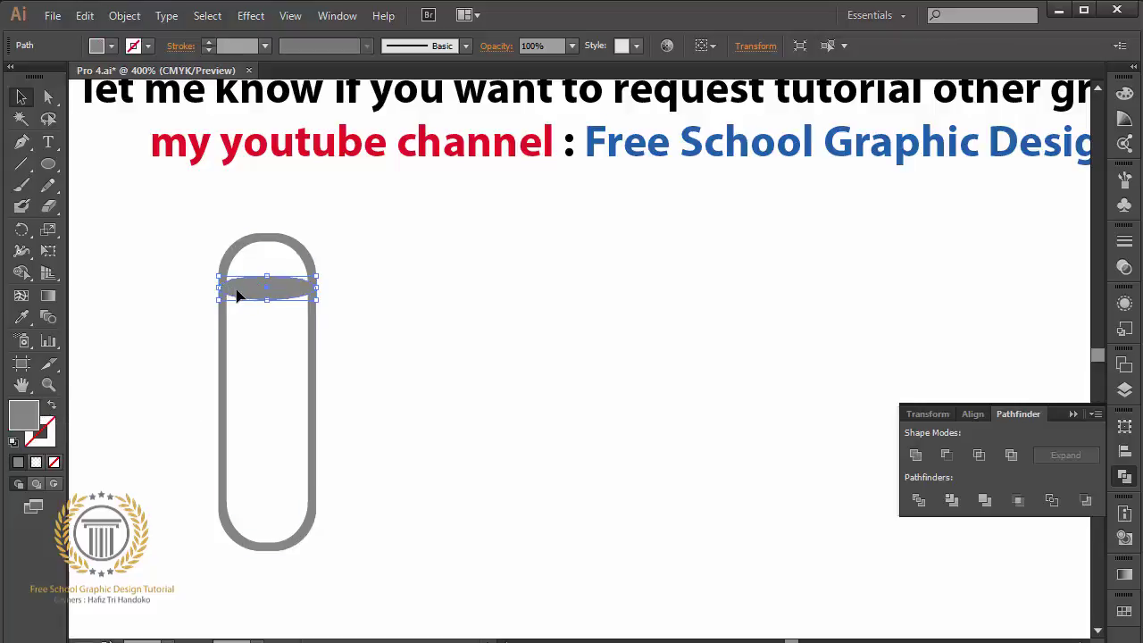
pyautogui.click(78, 21)
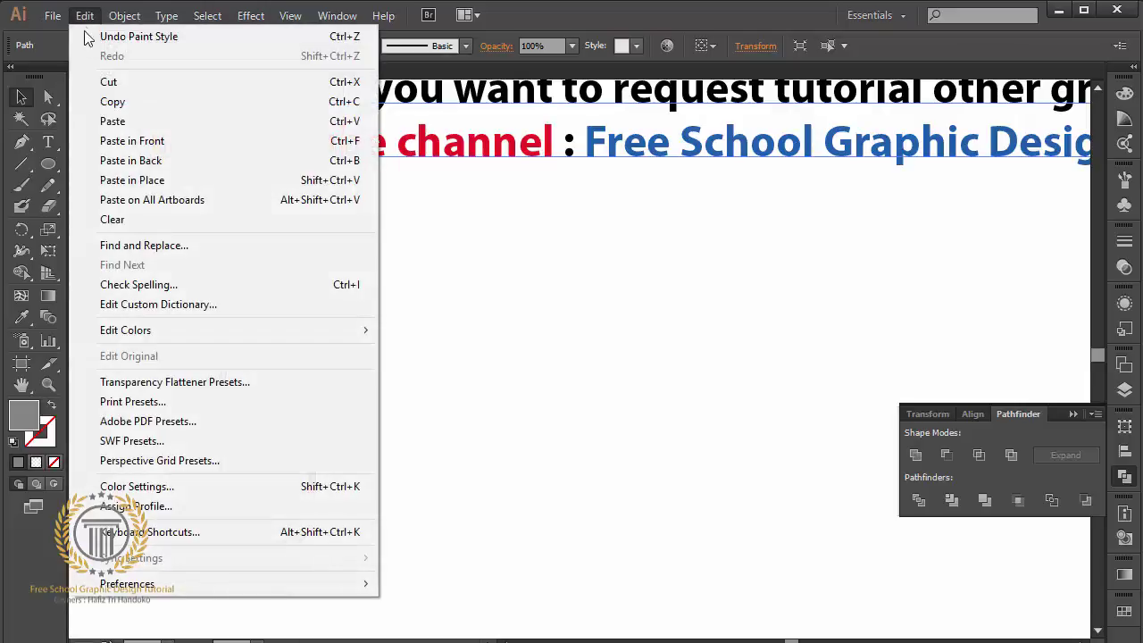
pyautogui.click(116, 142)
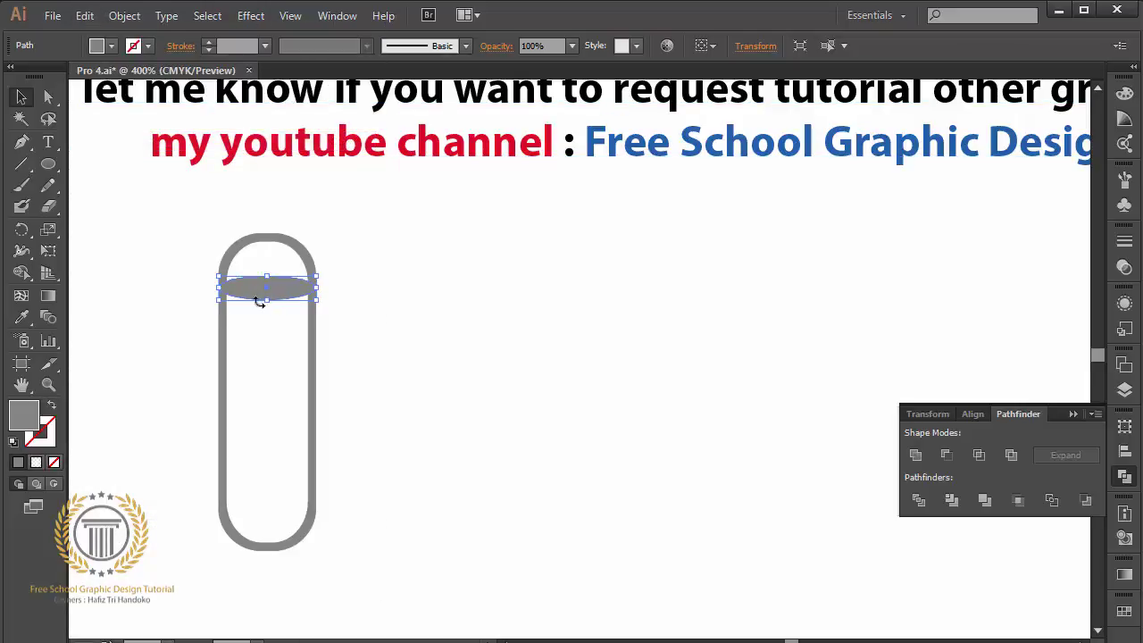
# - Resize the copied ellipse to about 22.55 × 5.5 px between the frame's inner walls
pyautogui.moveTo(270, 305); pyautogui.dragTo(267, 302)
pyautogui.hotkey('ctrl', '=')
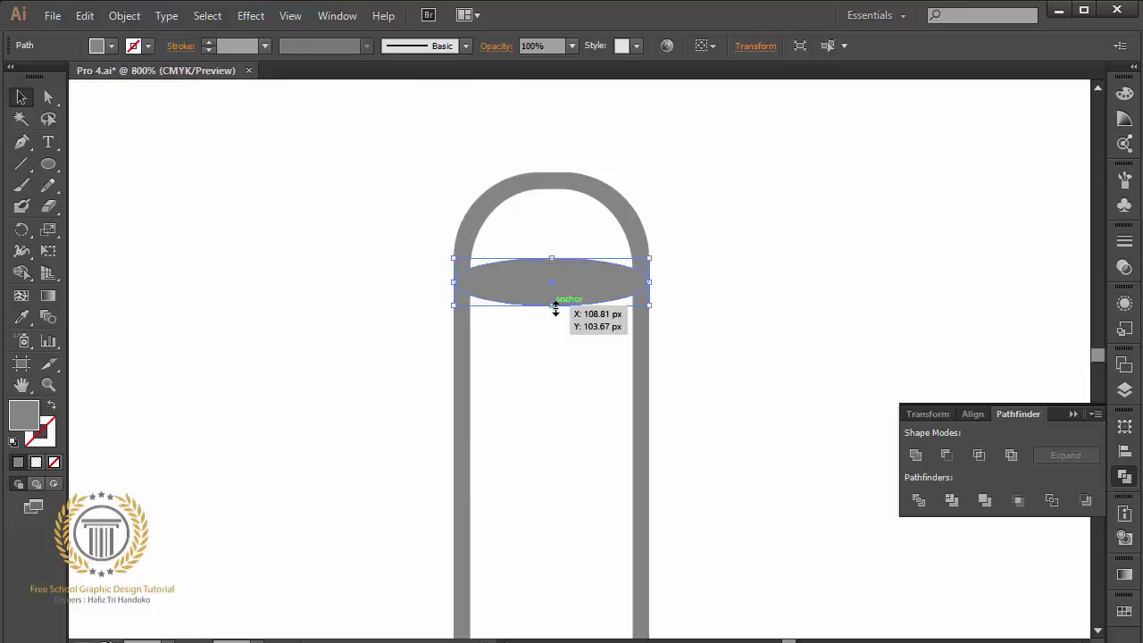
pyautogui.moveTo(554, 307); pyautogui.dragTo(555, 304)
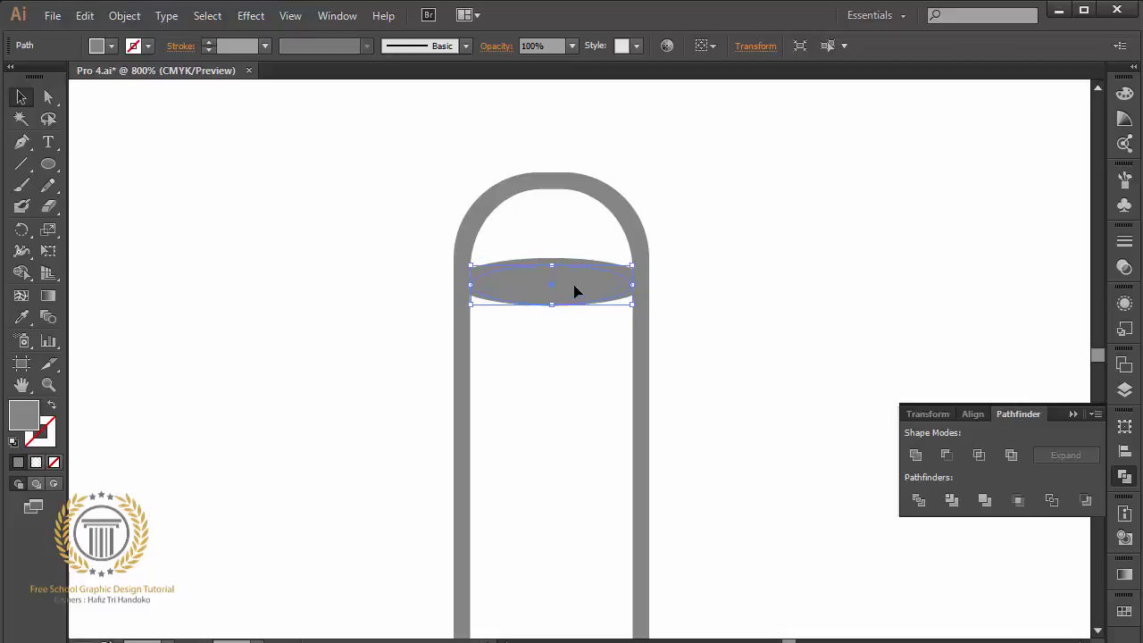
pyautogui.press('Up')
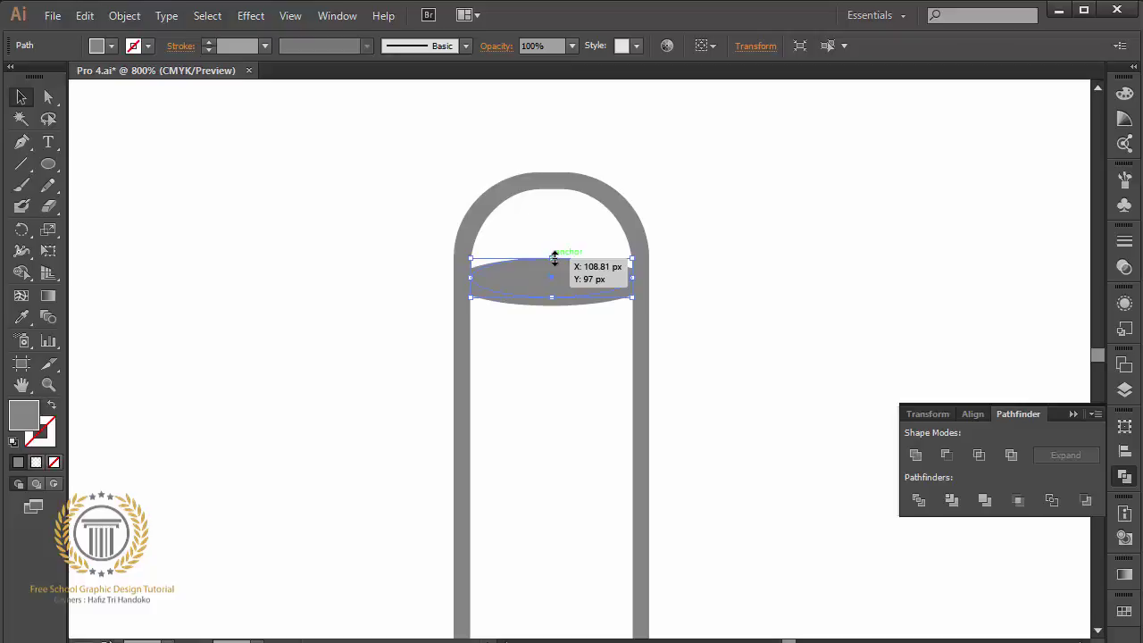
pyautogui.moveTo(555, 258); pyautogui.dragTo(558, 264)
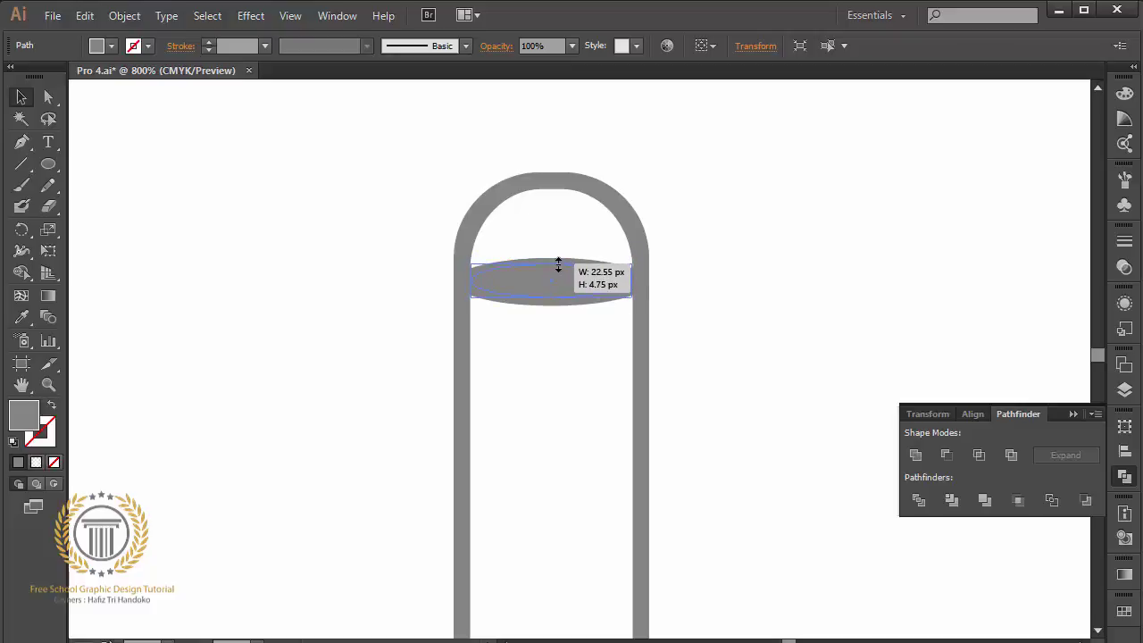
pyautogui.moveTo(558, 264); pyautogui.dragTo(563, 265)
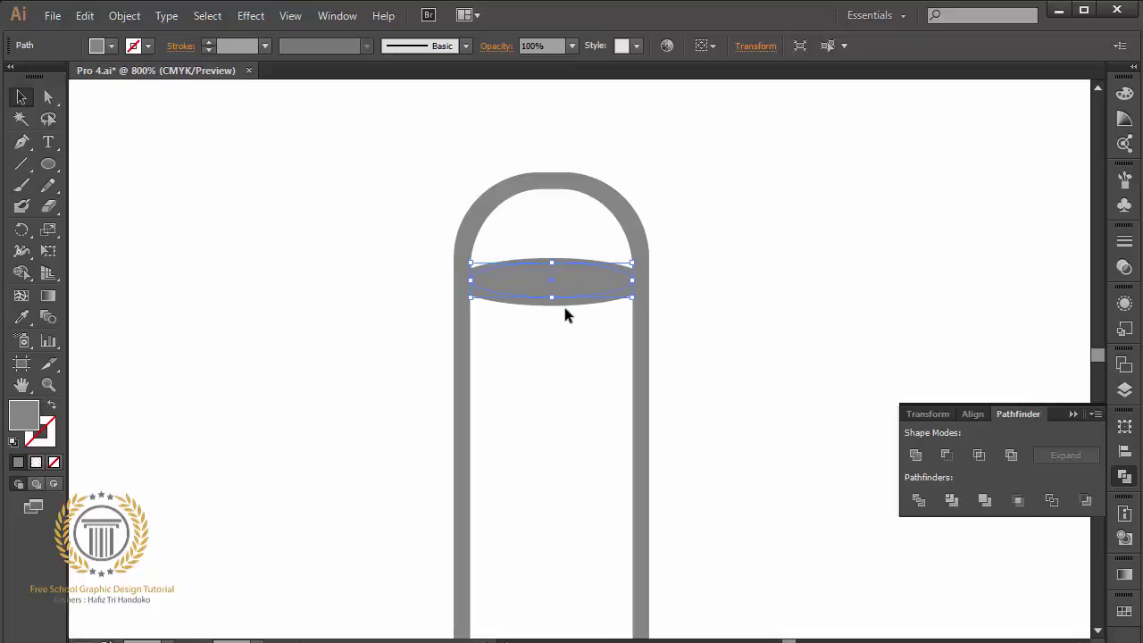
# - Minus Front the ellipses into a rim ring, then cut the tube's rounded top off with a rectangle
pyautogui.click(946, 454)
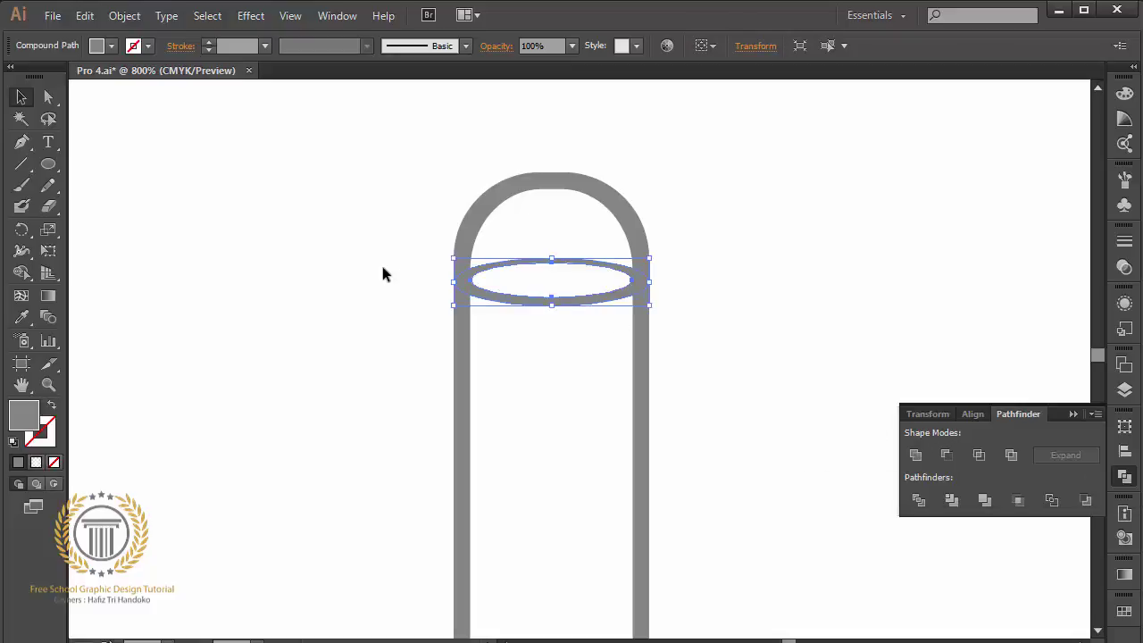
pyautogui.press('m')
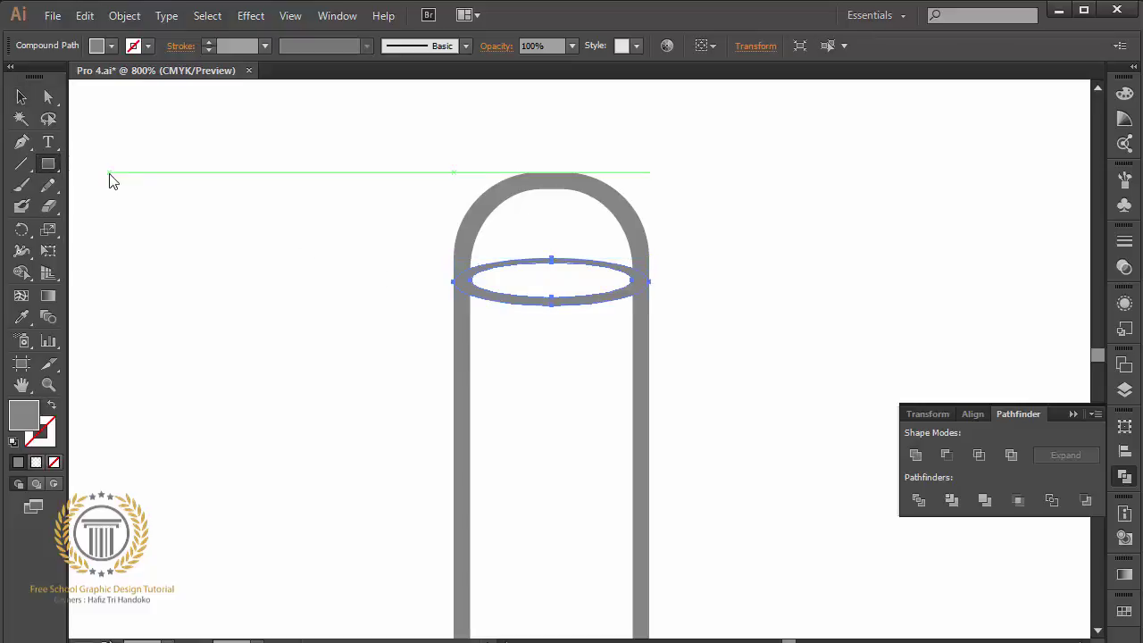
pyautogui.moveTo(399, 140); pyautogui.dragTo(811, 282)
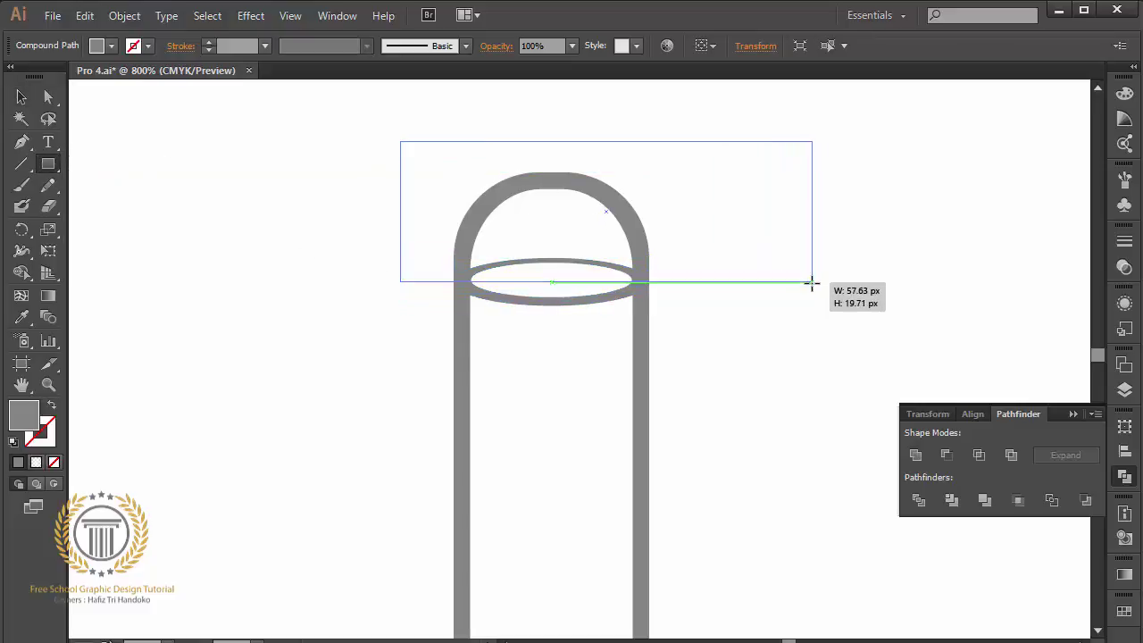
pyautogui.click(21, 97)
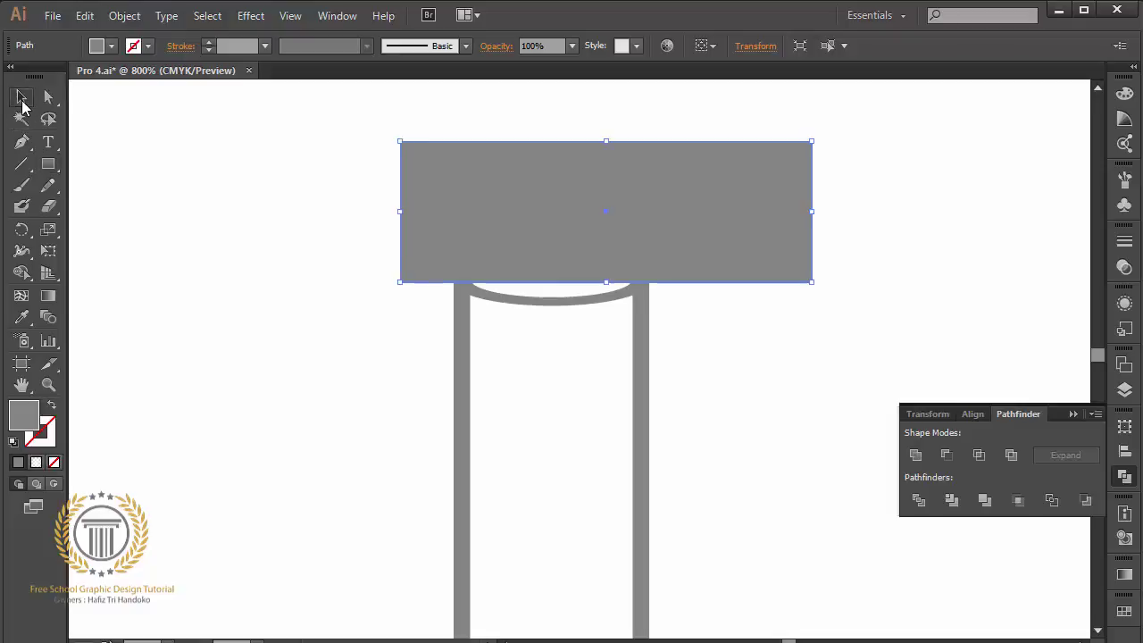
pyautogui.moveTo(373, 182); pyautogui.dragTo(537, 229)
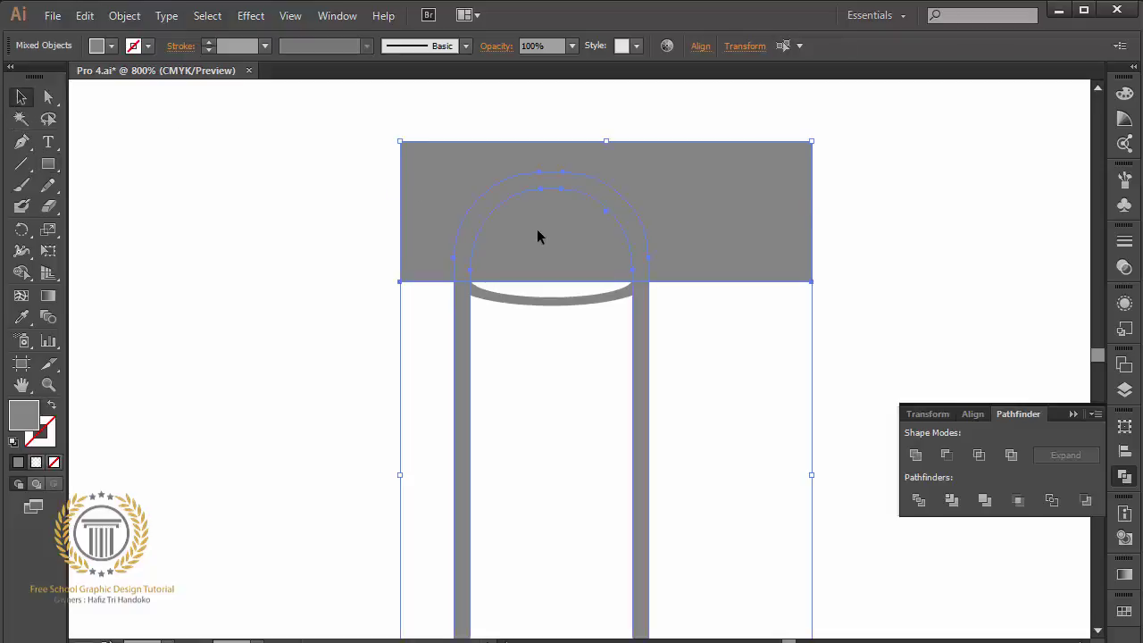
pyautogui.click(953, 453)
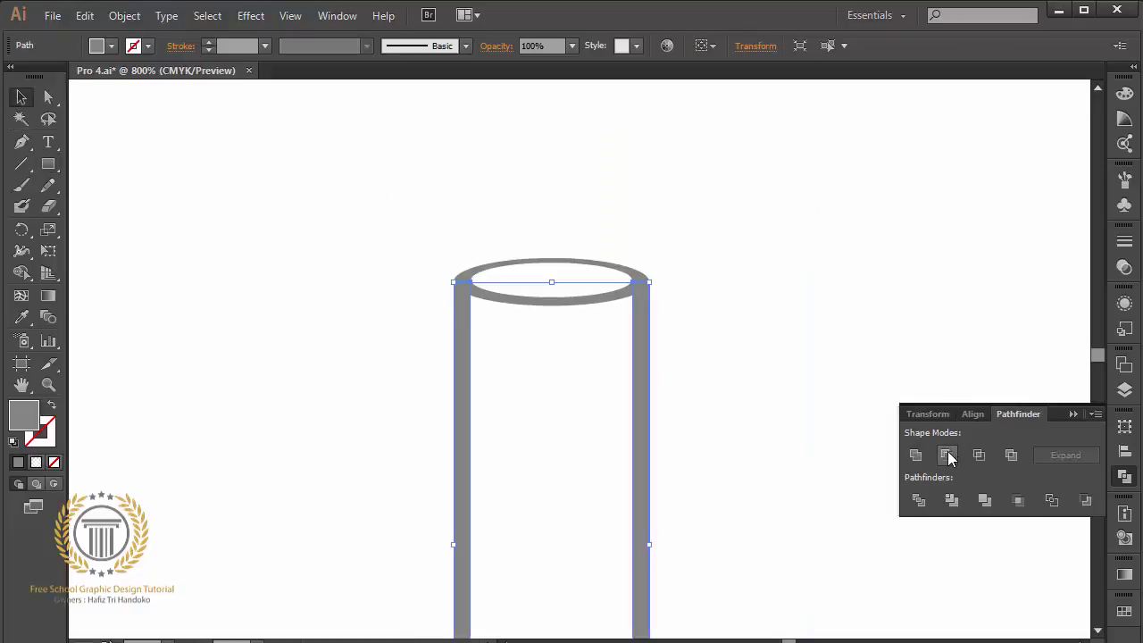
pyautogui.click(825, 418)
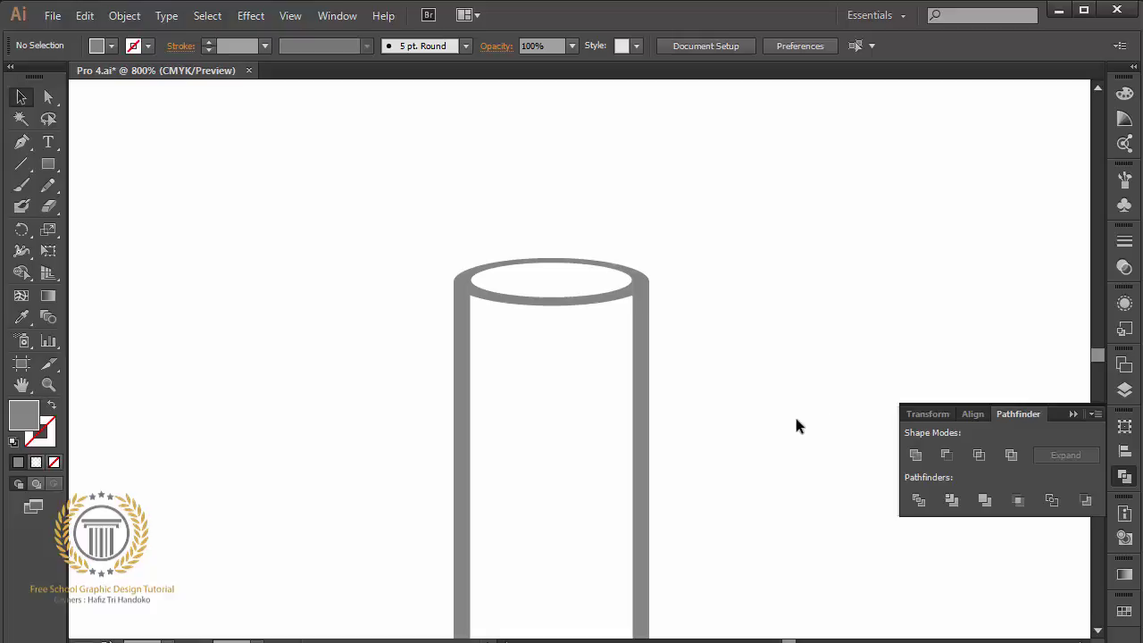
pyautogui.hotkey('ctrl', '-')
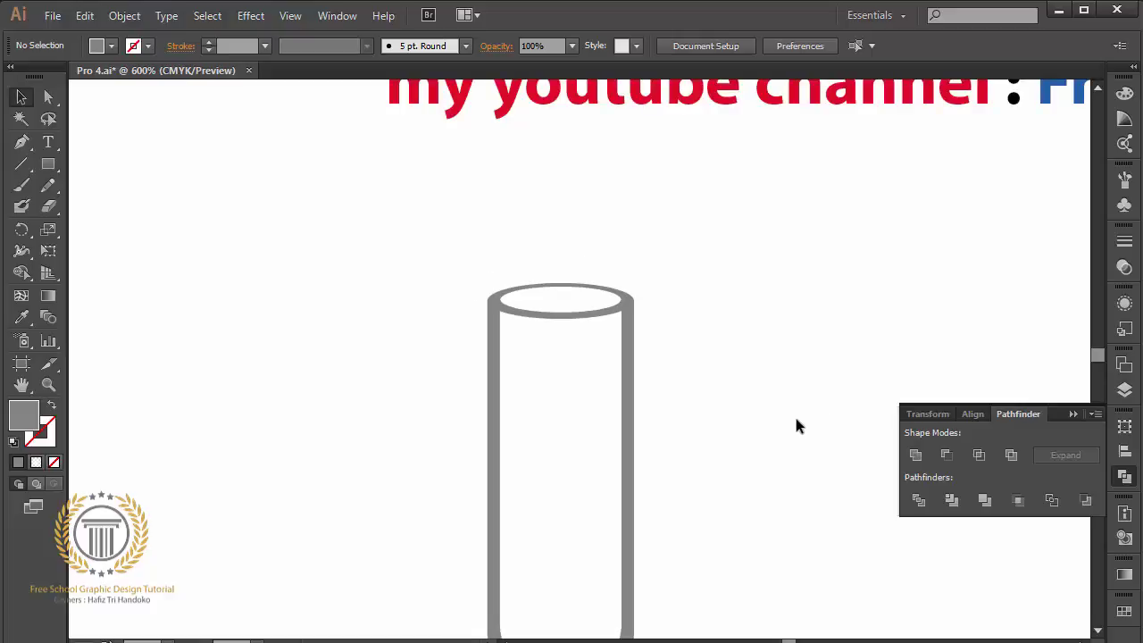
pyautogui.click(1096, 632)
pyautogui.click(1096, 632)
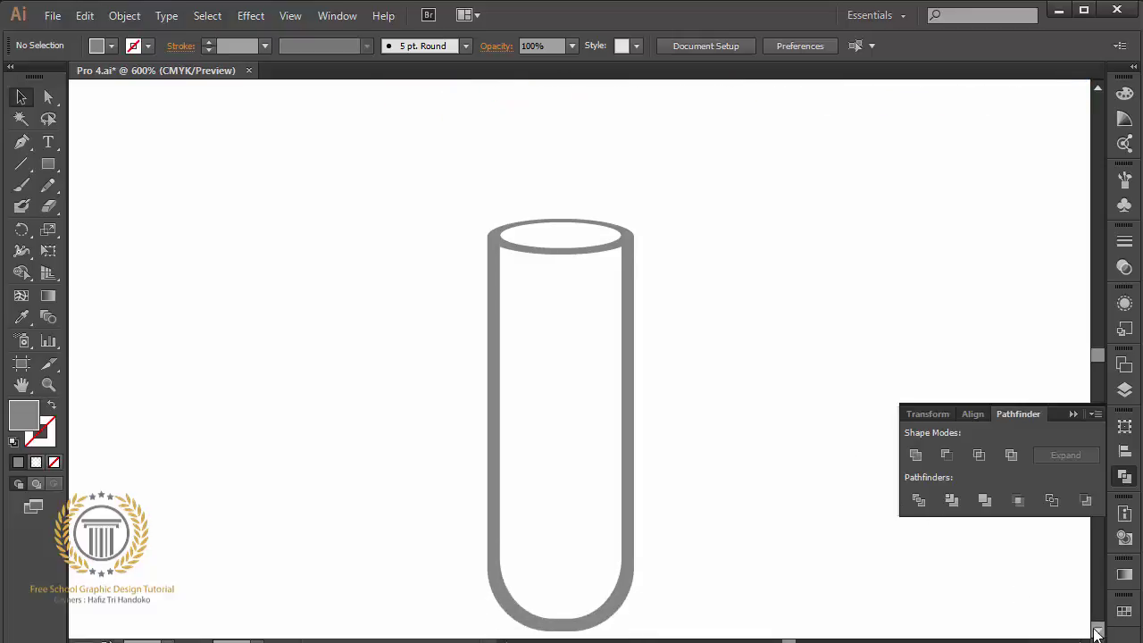
pyautogui.click(1096, 632)
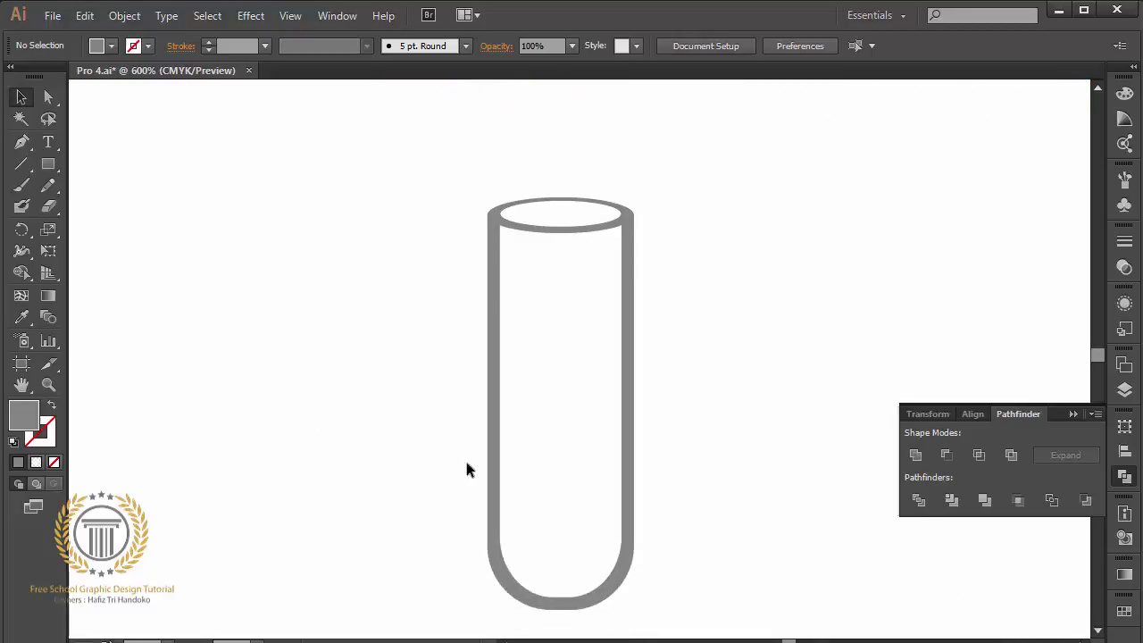
# - Pen-draw a closed grey liquid shape with a wavy top over the tube's lower half
pyautogui.click(22, 142)
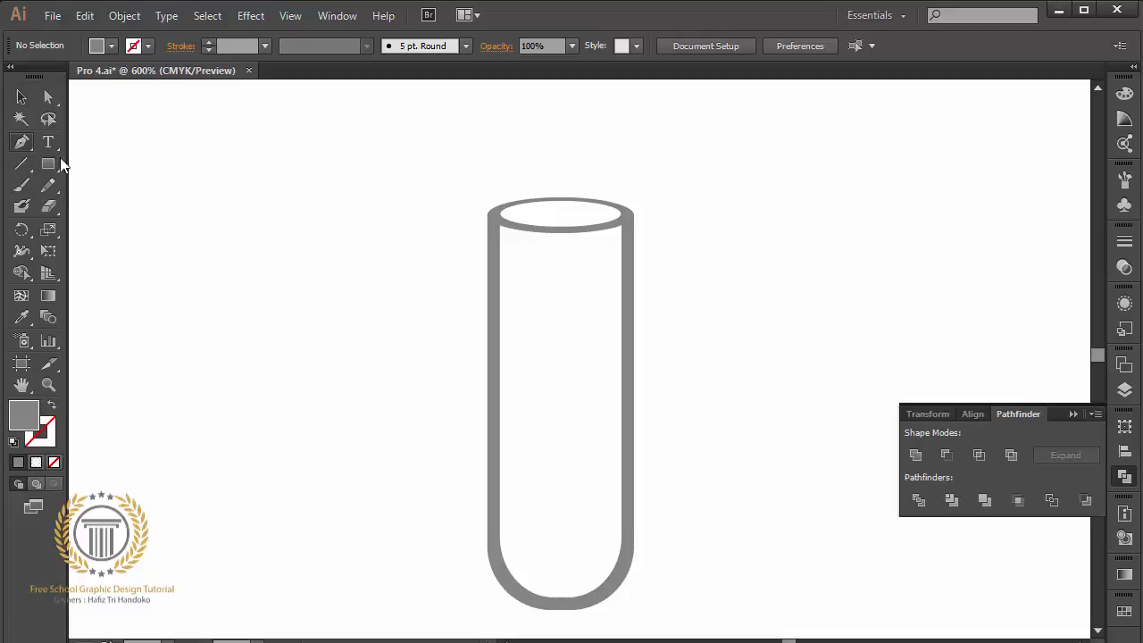
pyautogui.click(488, 376)
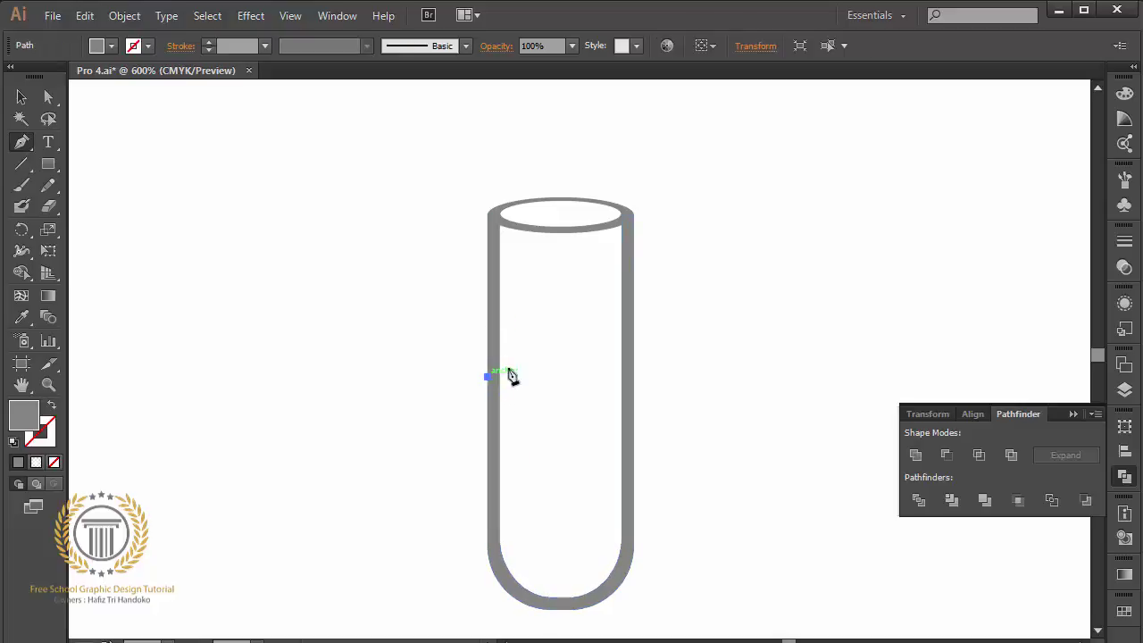
pyautogui.moveTo(533, 362); pyautogui.dragTo(561, 330)
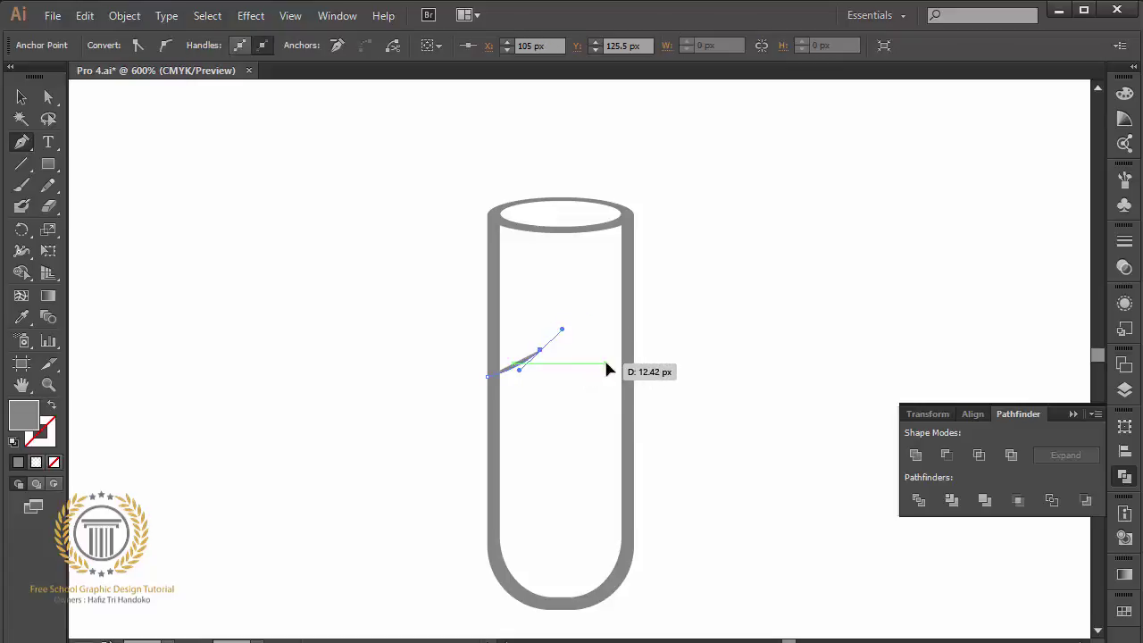
pyautogui.moveTo(604, 363)
pyautogui.mouseDown()
pyautogui.moveTo(715, 367)
pyautogui.moveTo(697, 571)
pyautogui.mouseUp()
pyautogui.click(668, 618)
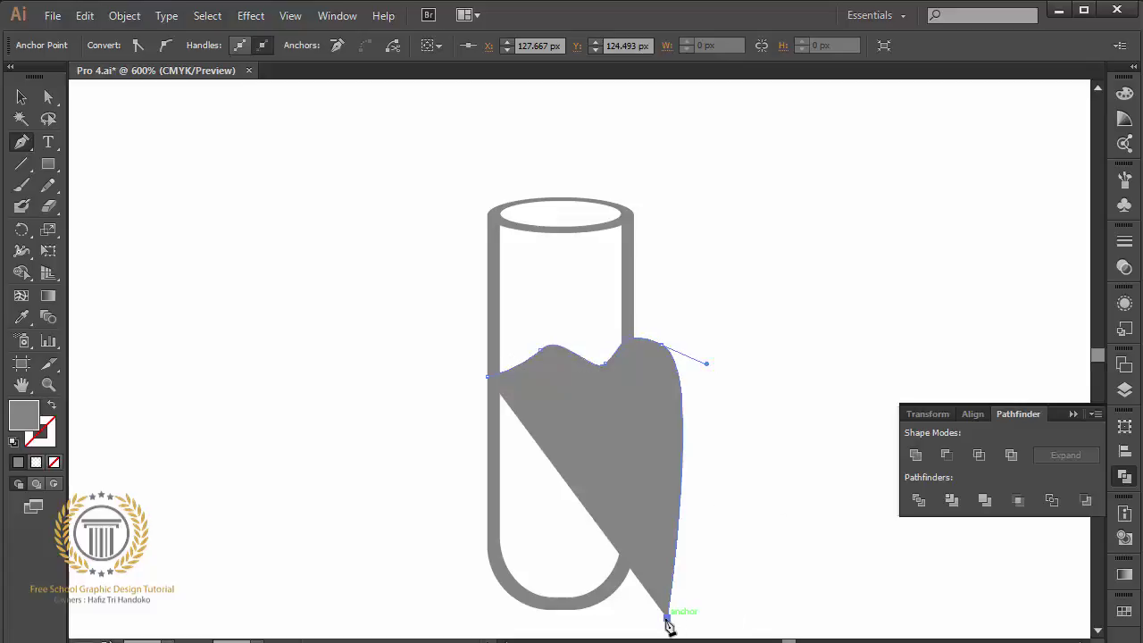
pyautogui.moveTo(566, 631); pyautogui.dragTo(480, 627)
pyautogui.click(476, 616)
pyautogui.click(430, 512)
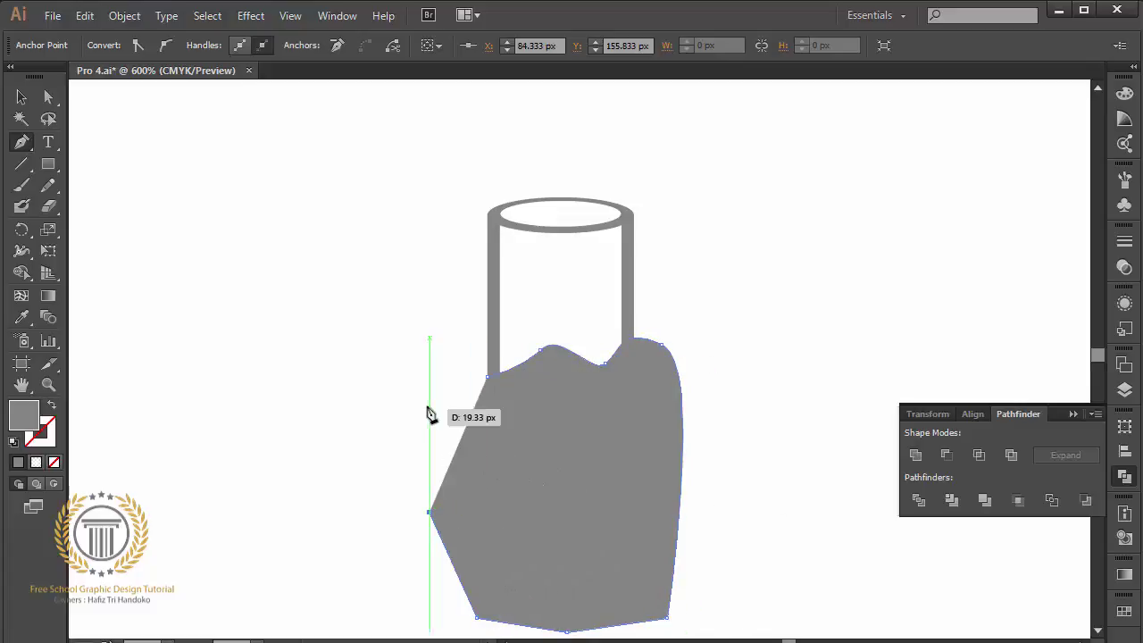
pyautogui.click(429, 406)
pyautogui.click(487, 376)
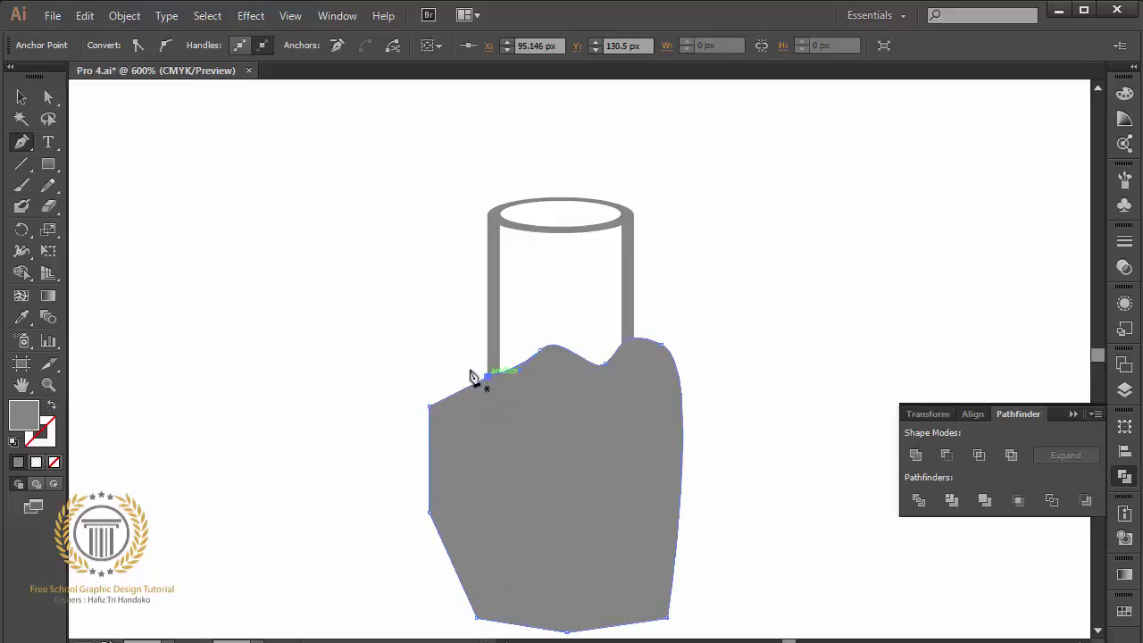
pyautogui.click(23, 97)
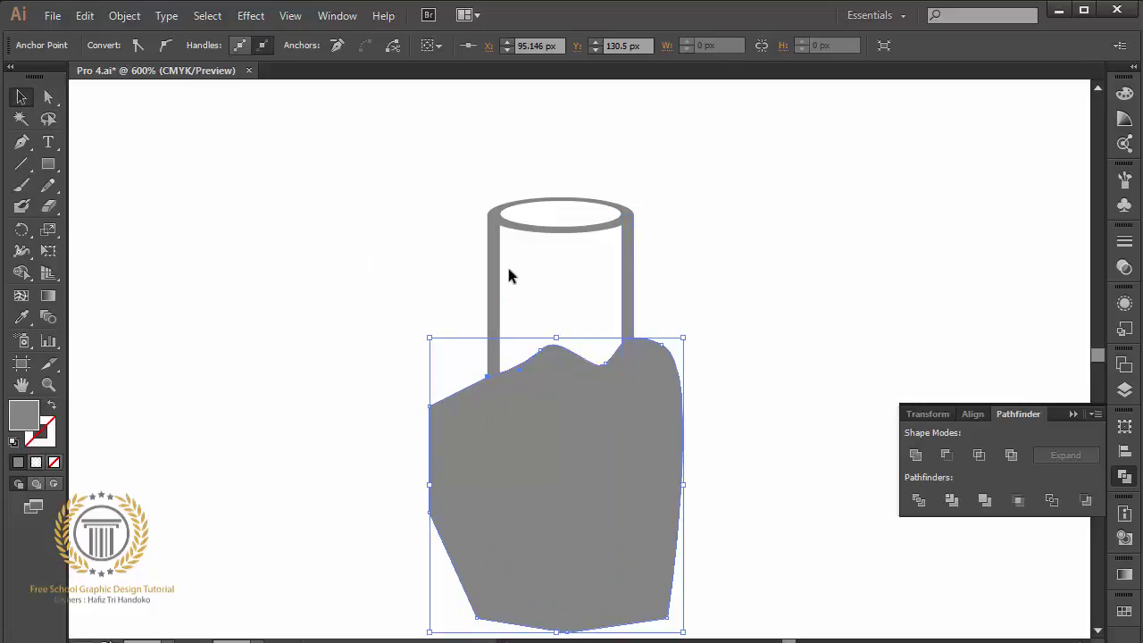
# - Copy the tube outline and paste a duplicate in place
pyautogui.click(497, 276)
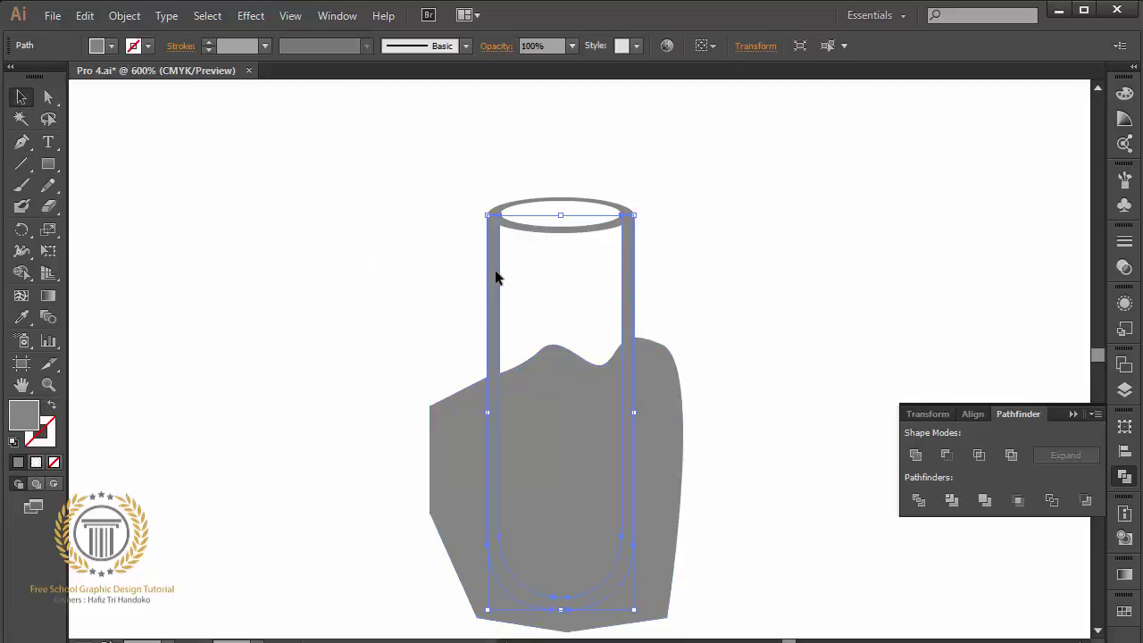
pyautogui.click(85, 15)
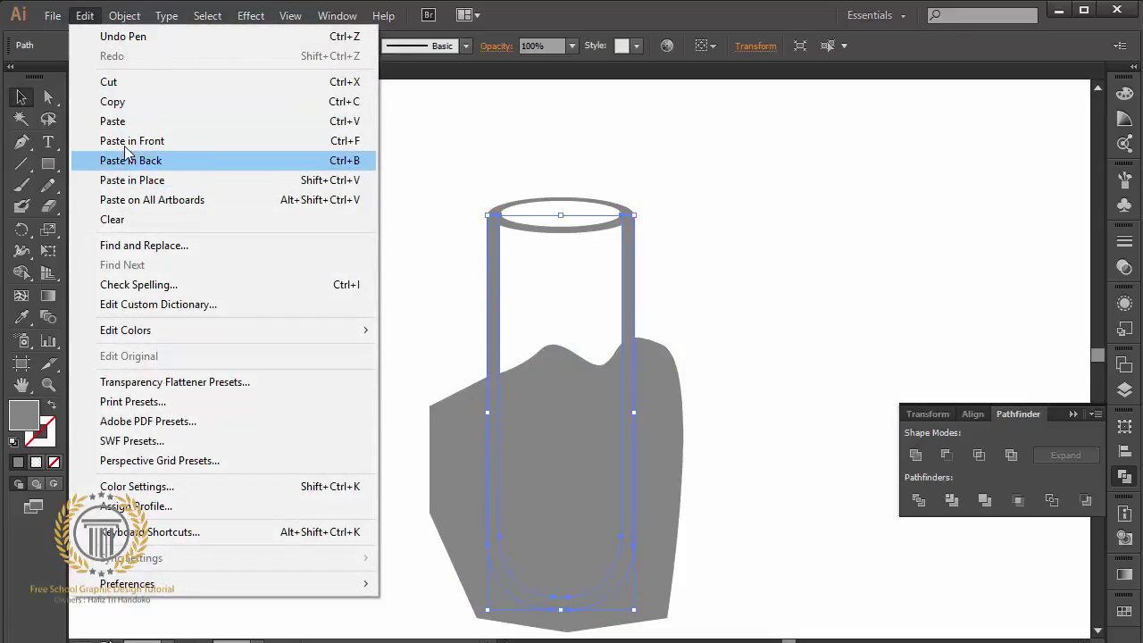
pyautogui.click(123, 104)
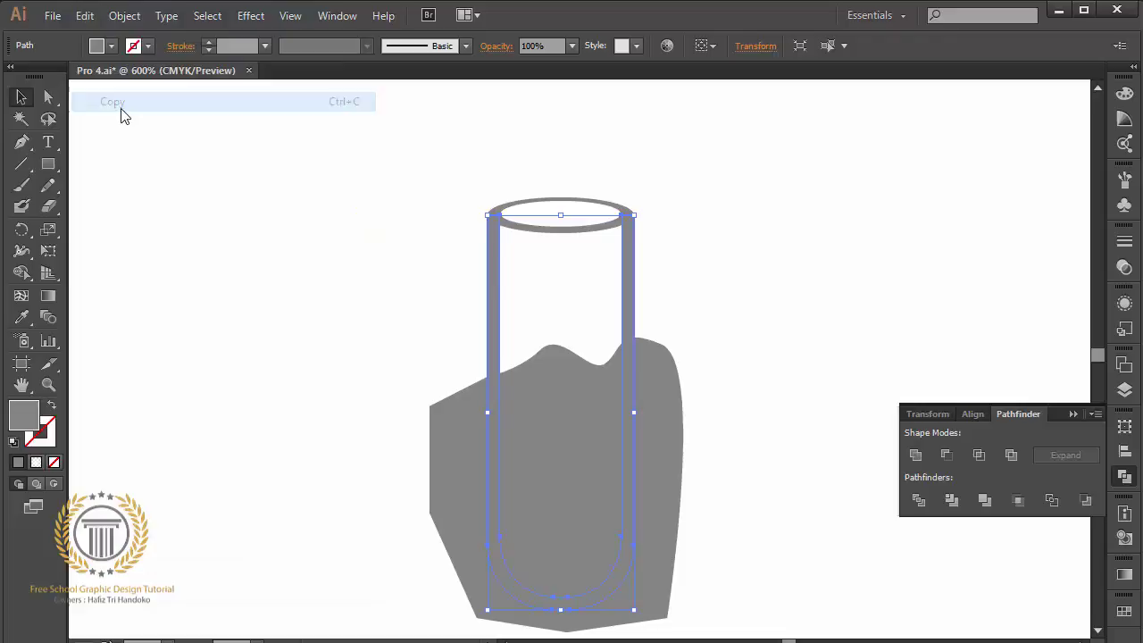
pyautogui.click(87, 16)
pyautogui.click(148, 145)
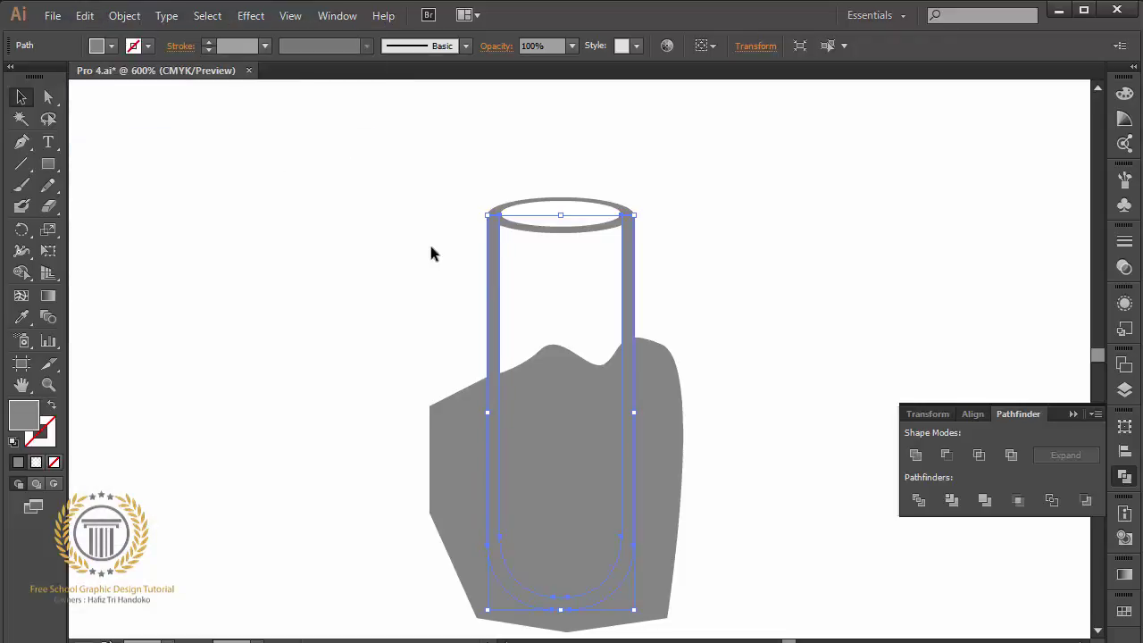
# - Fill the duplicate tube with blue 0000EB and bring it to the front
pyautogui.doubleClick(36, 415)
pyautogui.moveTo(694, 312)
pyautogui.mouseDown()
pyautogui.moveTo(761, 242)
pyautogui.moveTo(892, 258)
pyautogui.mouseUp()
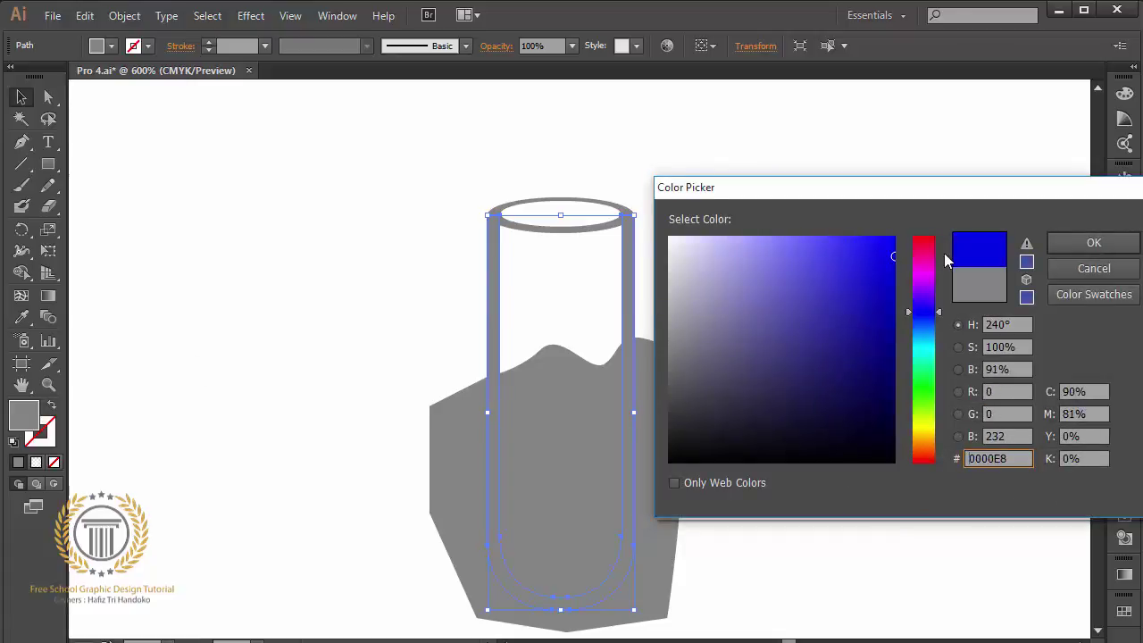
pyautogui.click(1072, 243)
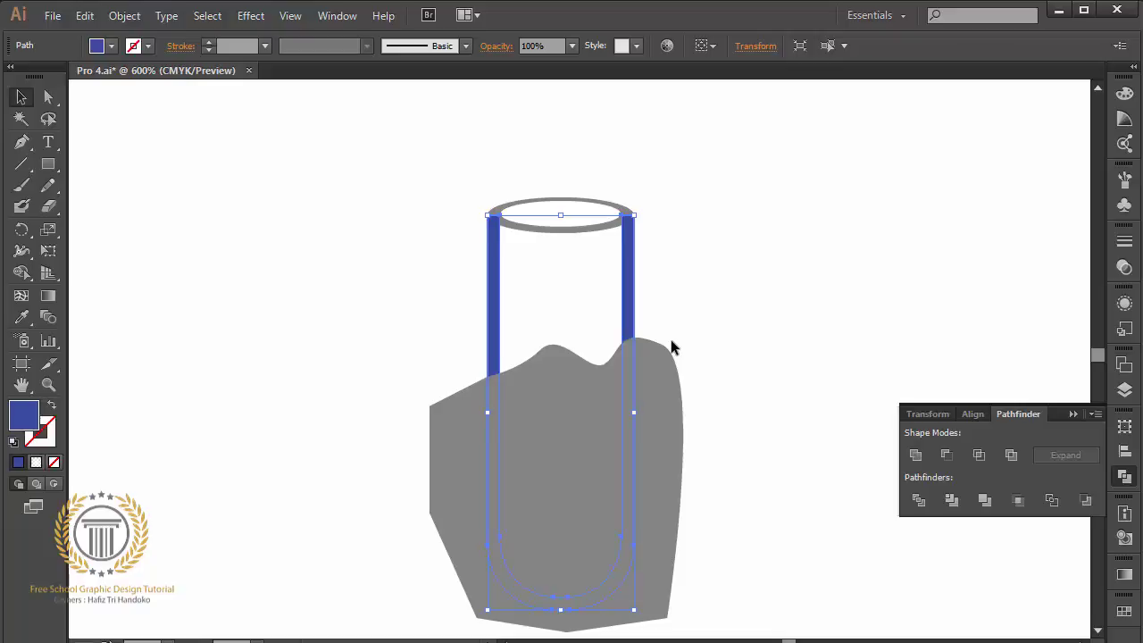
pyautogui.hotkey('ctrl', 'shift', 'b')
pyautogui.hotkey('ctrl', 'shift', ']')
pyautogui.hotkey('ctrl', 'shift', 'b')
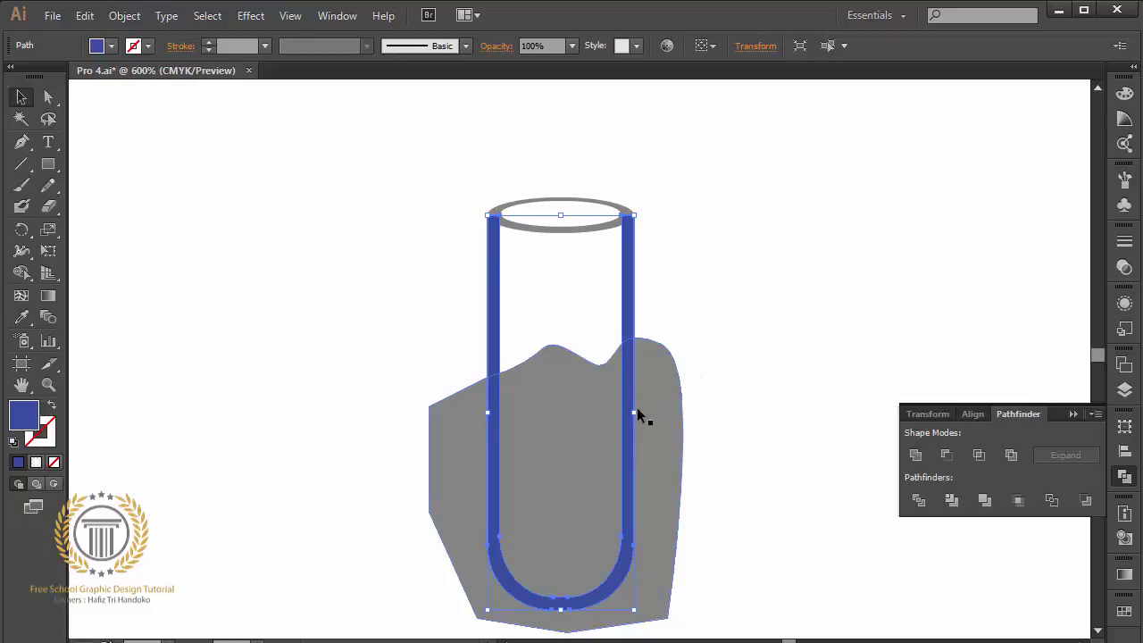
# - Scale the blue tube inward and stretch it down to line the tube's interior
pyautogui.moveTo(636, 414); pyautogui.dragTo(626, 414)
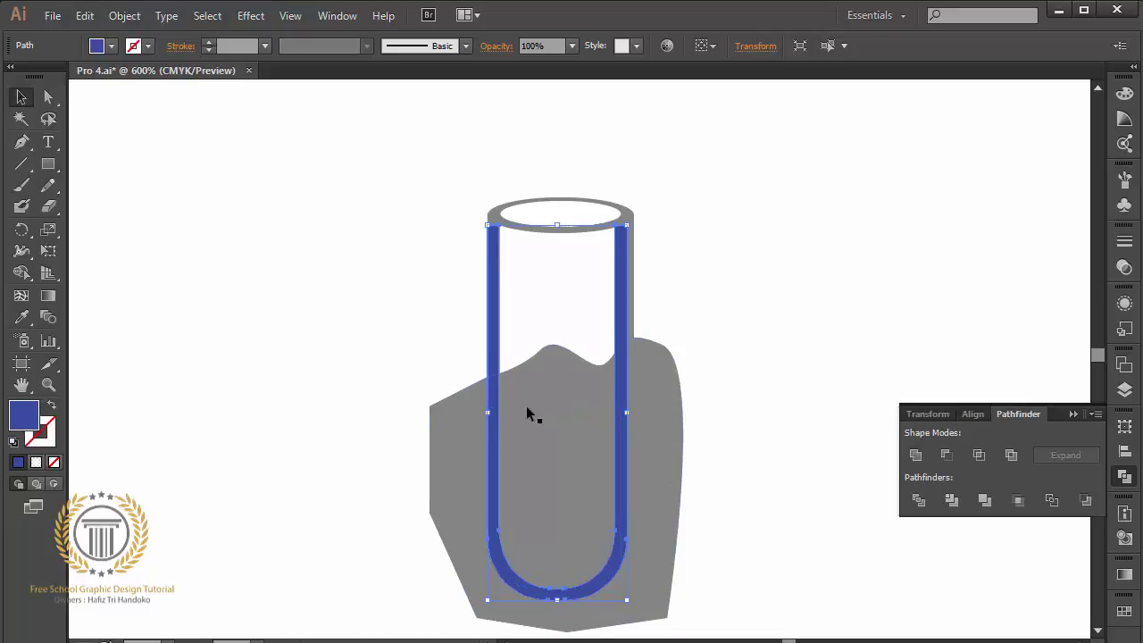
pyautogui.moveTo(489, 413); pyautogui.dragTo(498, 413)
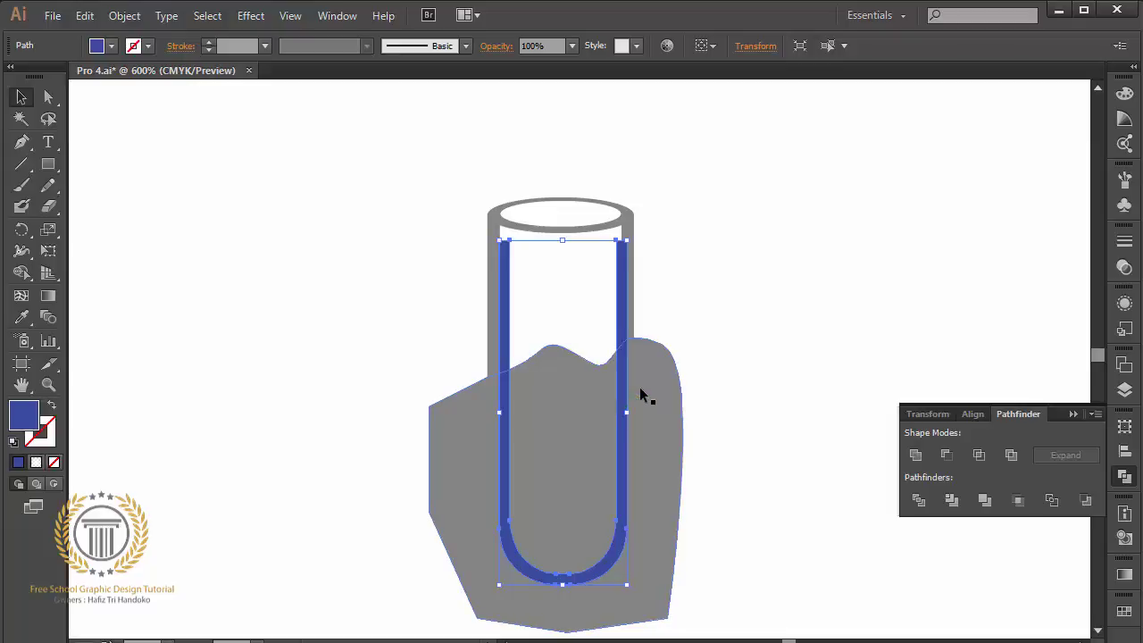
pyautogui.moveTo(627, 413); pyautogui.dragTo(621, 413)
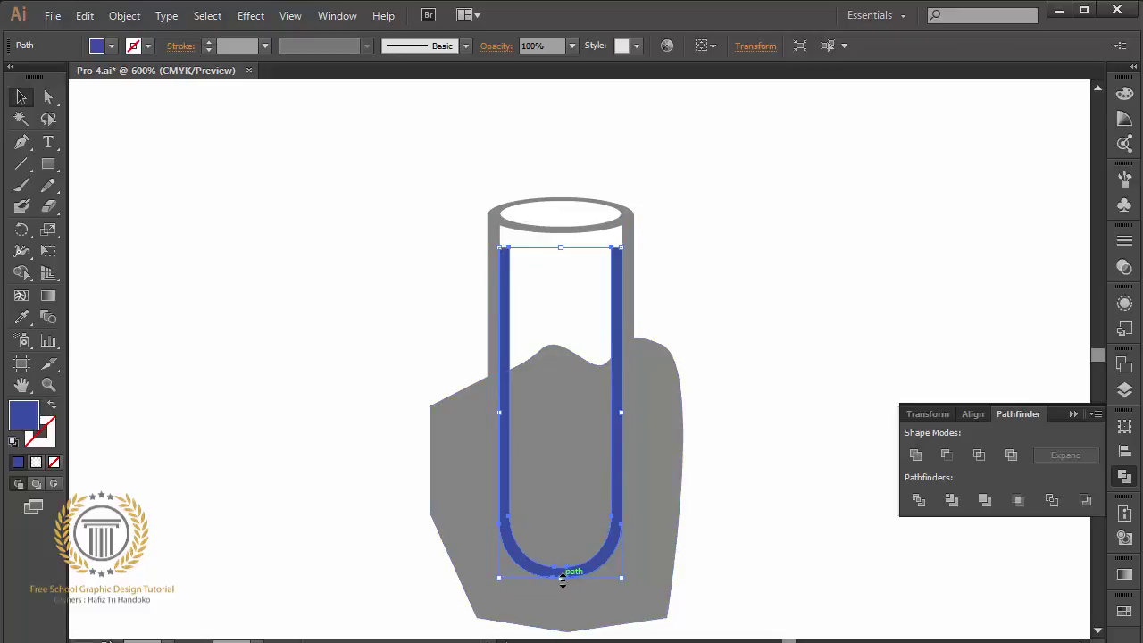
pyautogui.moveTo(562, 578); pyautogui.dragTo(561, 596)
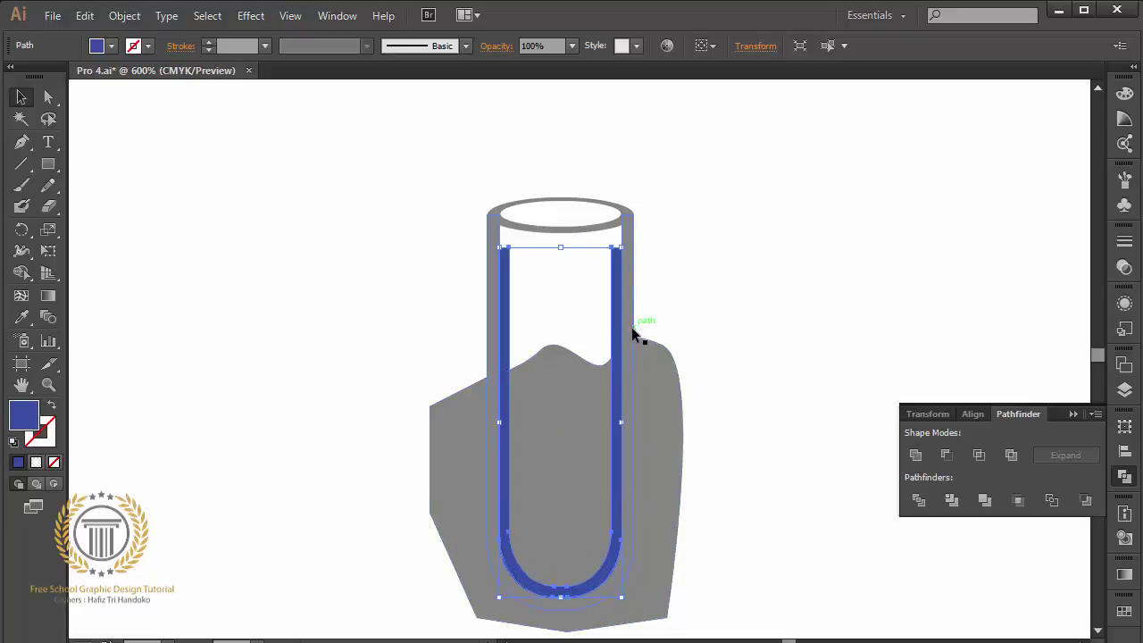
# - Subtract the blue tube from the grey blob, ungroup, and delete the outer leftover piece
pyautogui.keyDown('shift'); pyautogui.click(651, 368); pyautogui.keyUp('shift')
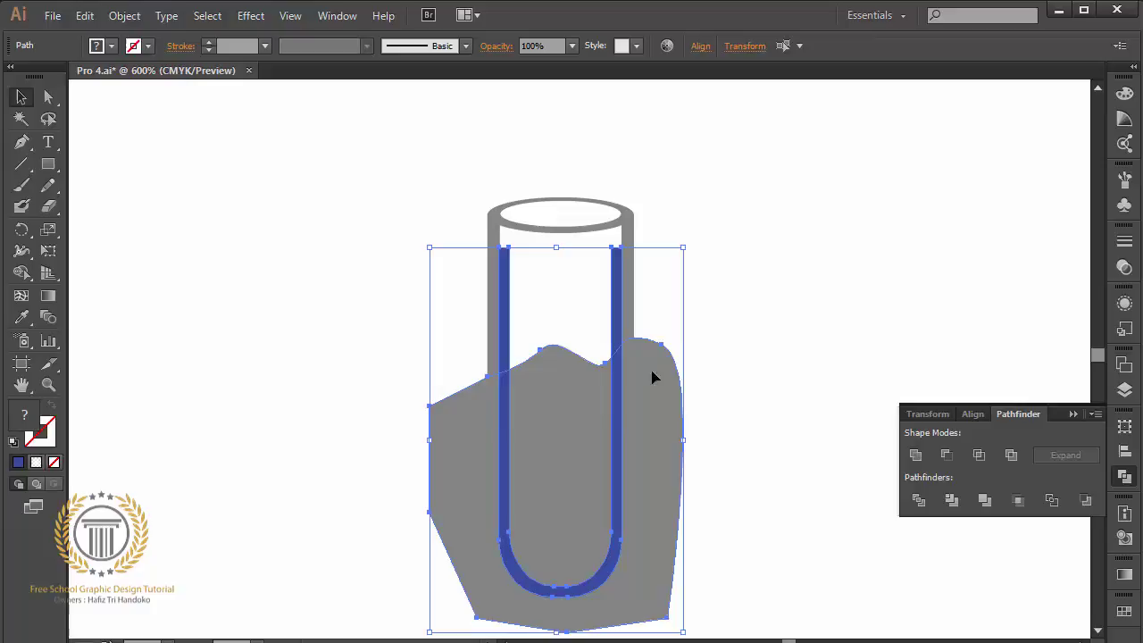
pyautogui.click(948, 456)
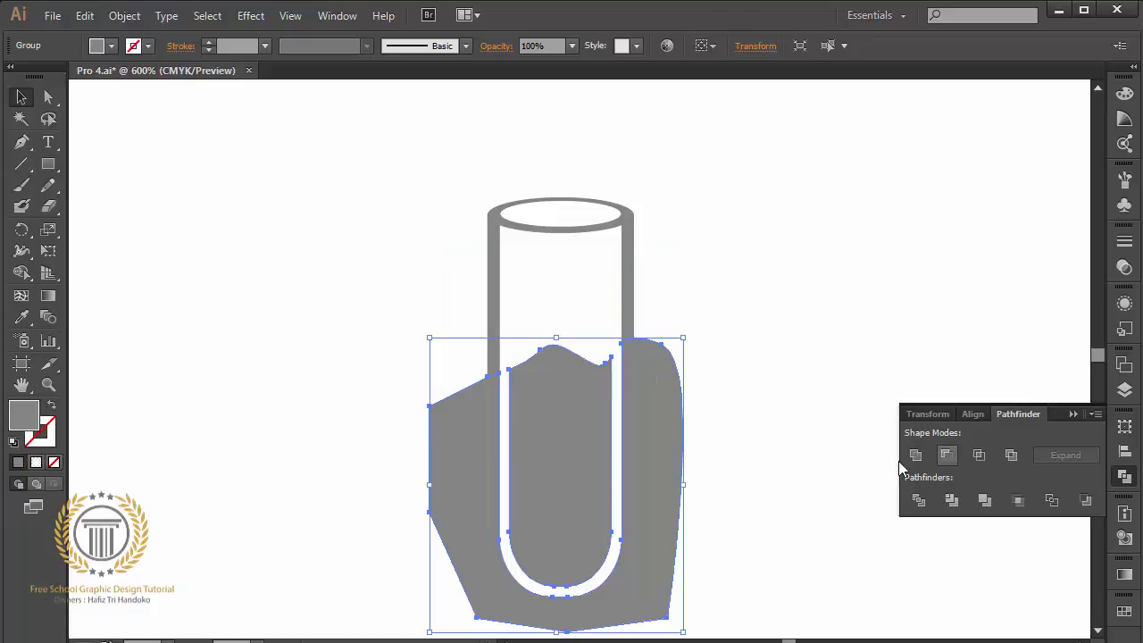
pyautogui.rightClick(768, 459)
pyautogui.click(817, 567)
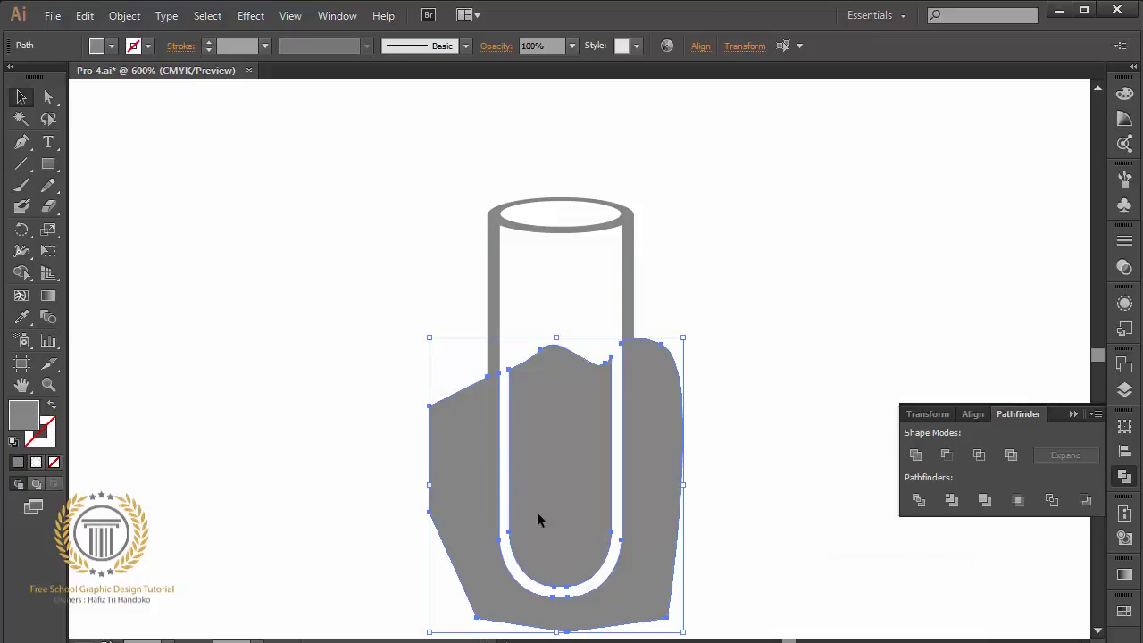
pyautogui.press('Delete')
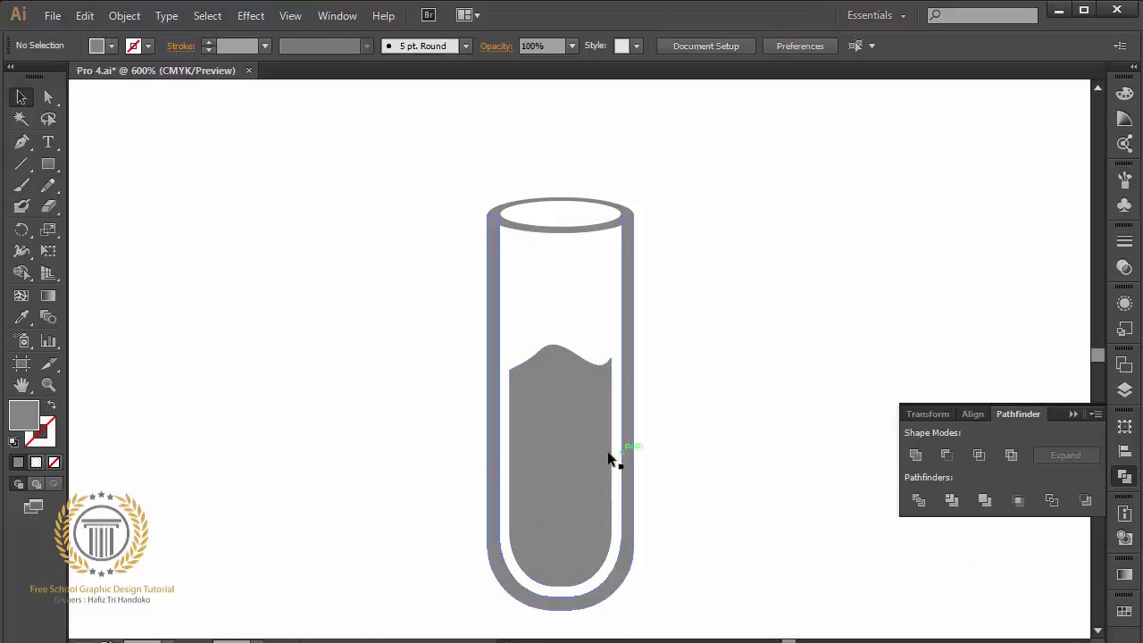
# - Fill the remaining liquid shape with orange FFAA00
pyautogui.click(554, 460)
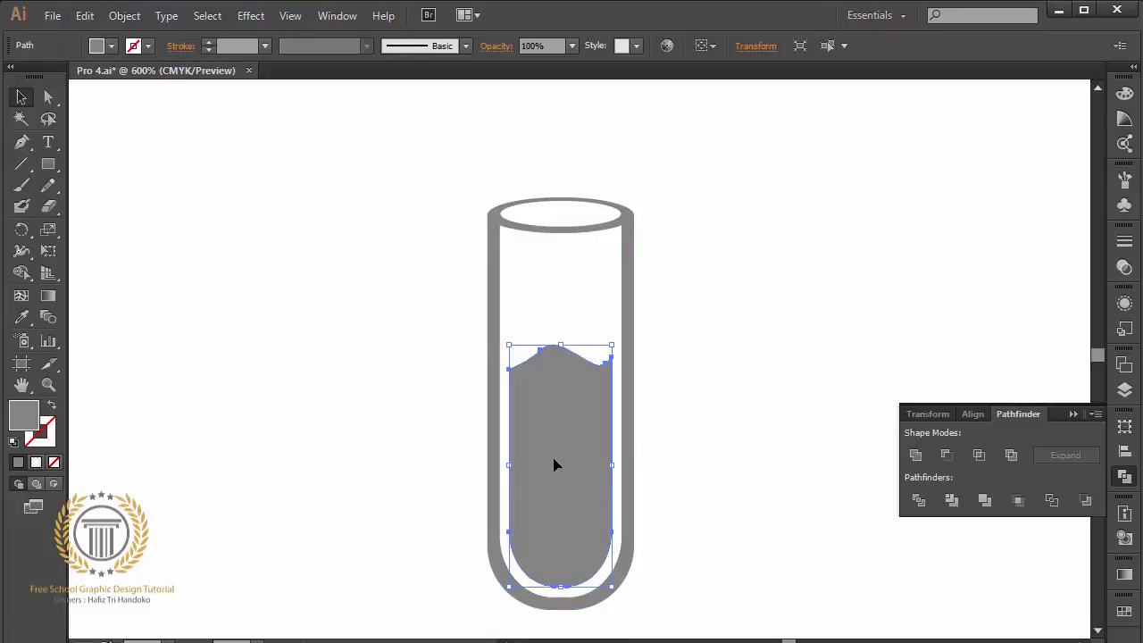
pyautogui.doubleClick(31, 415)
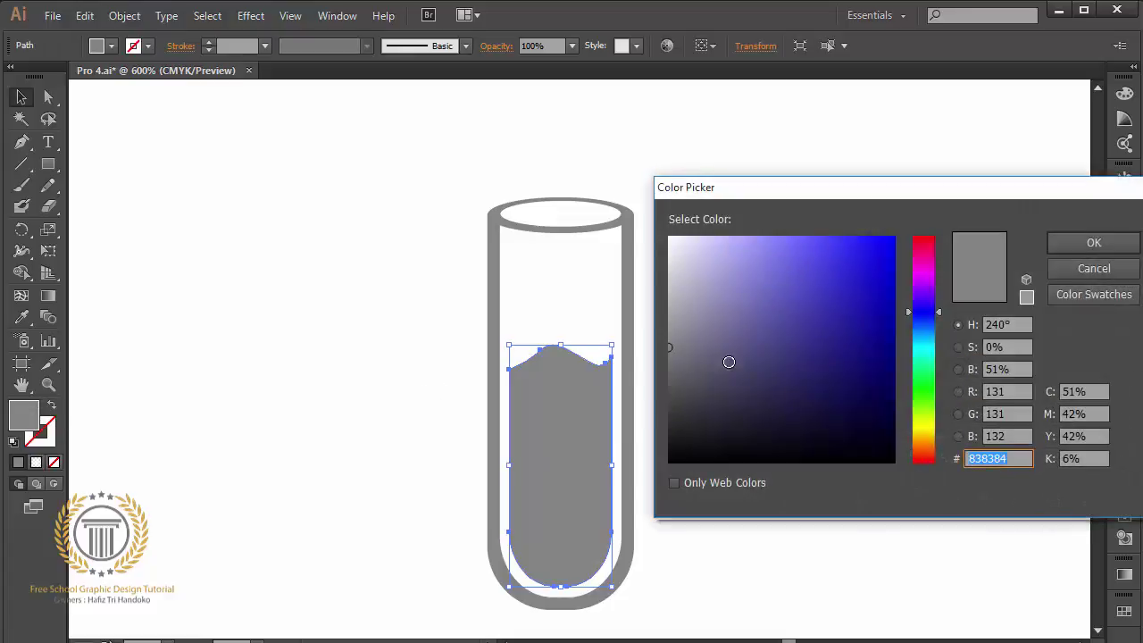
pyautogui.click(923, 434)
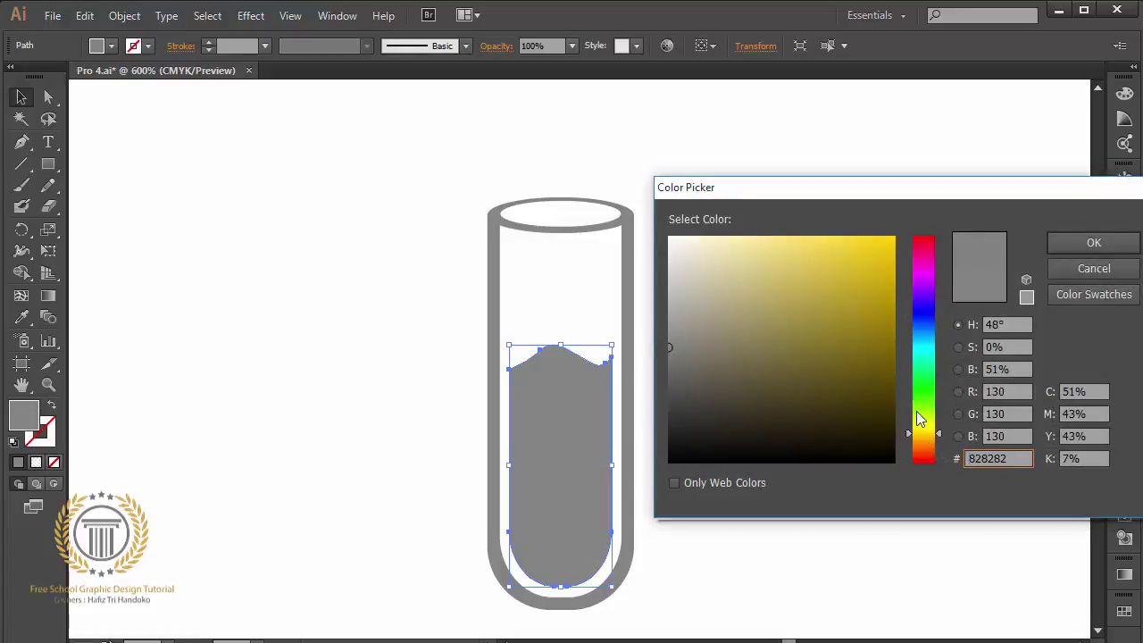
pyautogui.moveTo(889, 305); pyautogui.dragTo(894, 256)
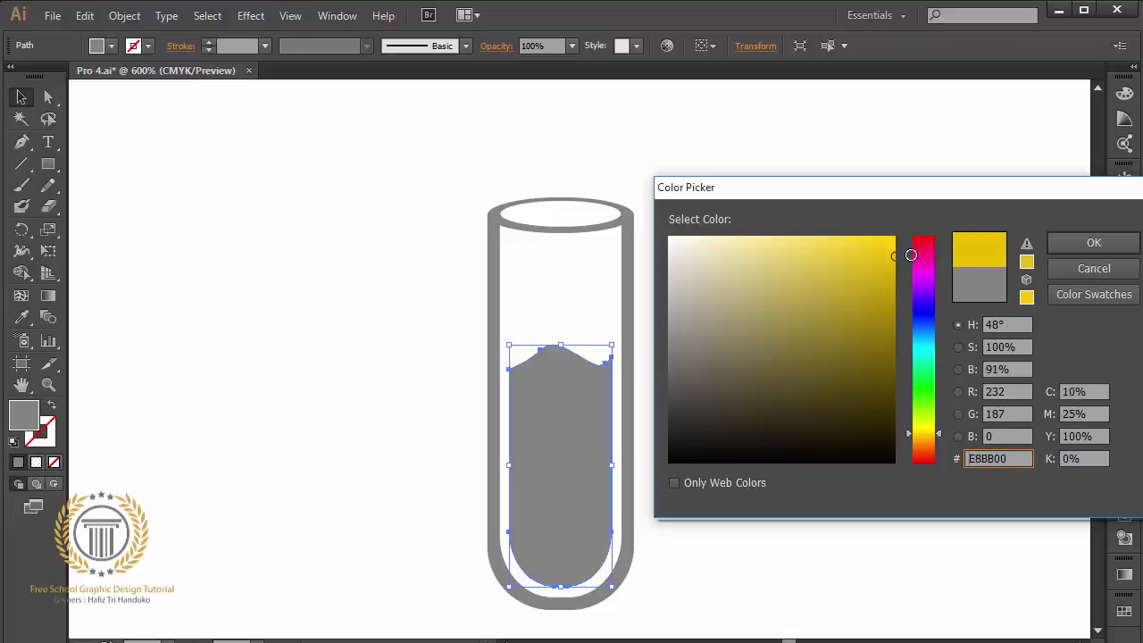
pyautogui.click(938, 438)
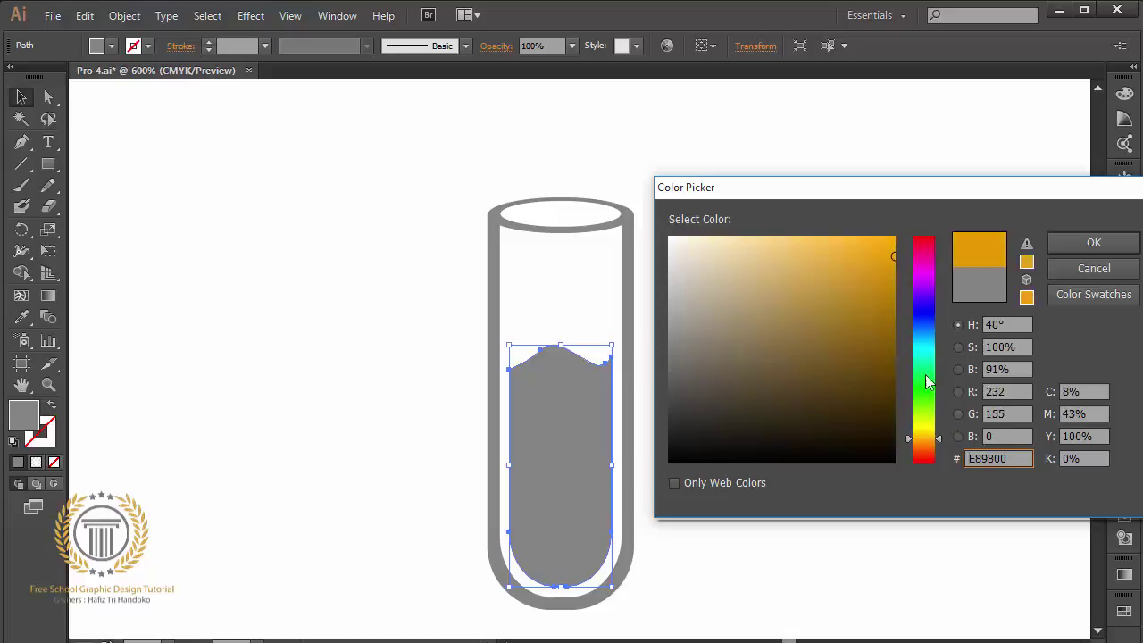
pyautogui.click(898, 237)
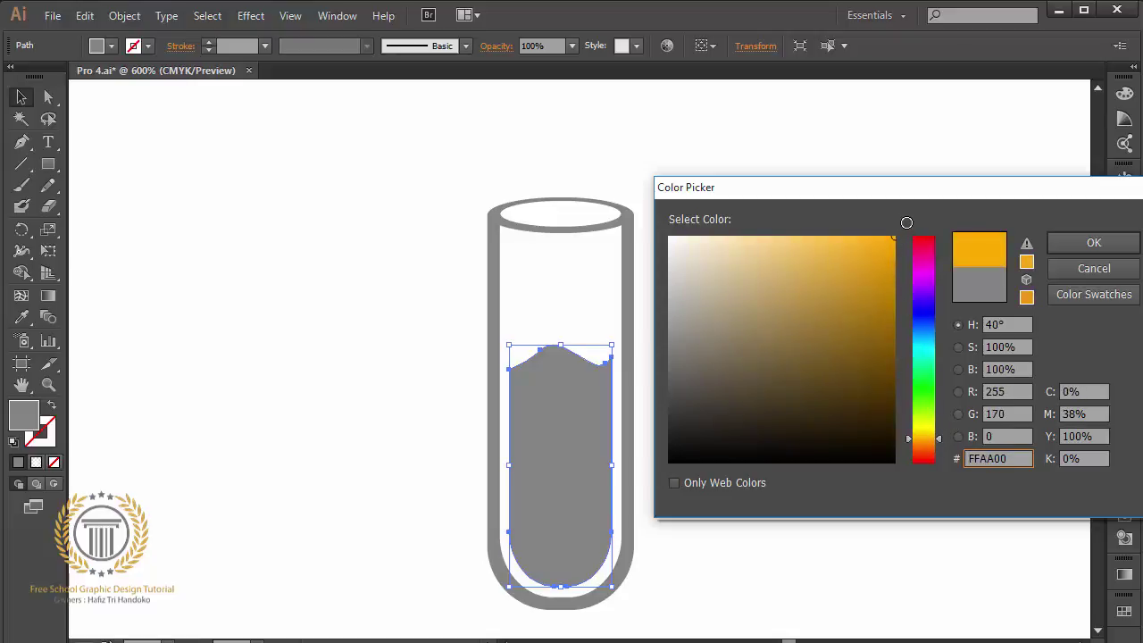
pyautogui.click(1094, 246)
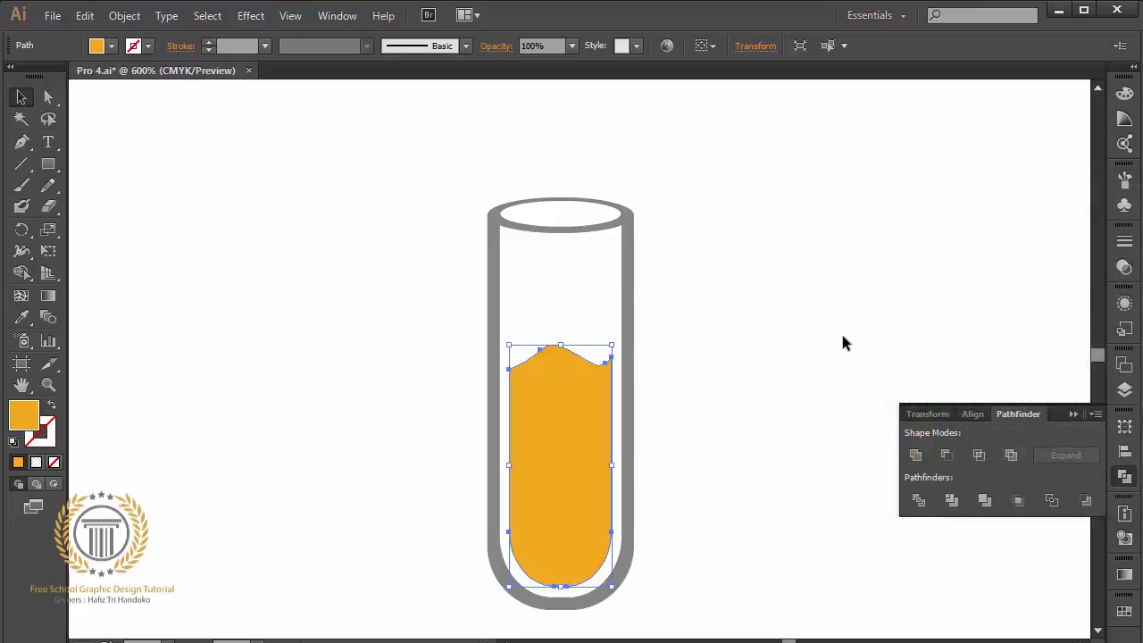
pyautogui.click(845, 343)
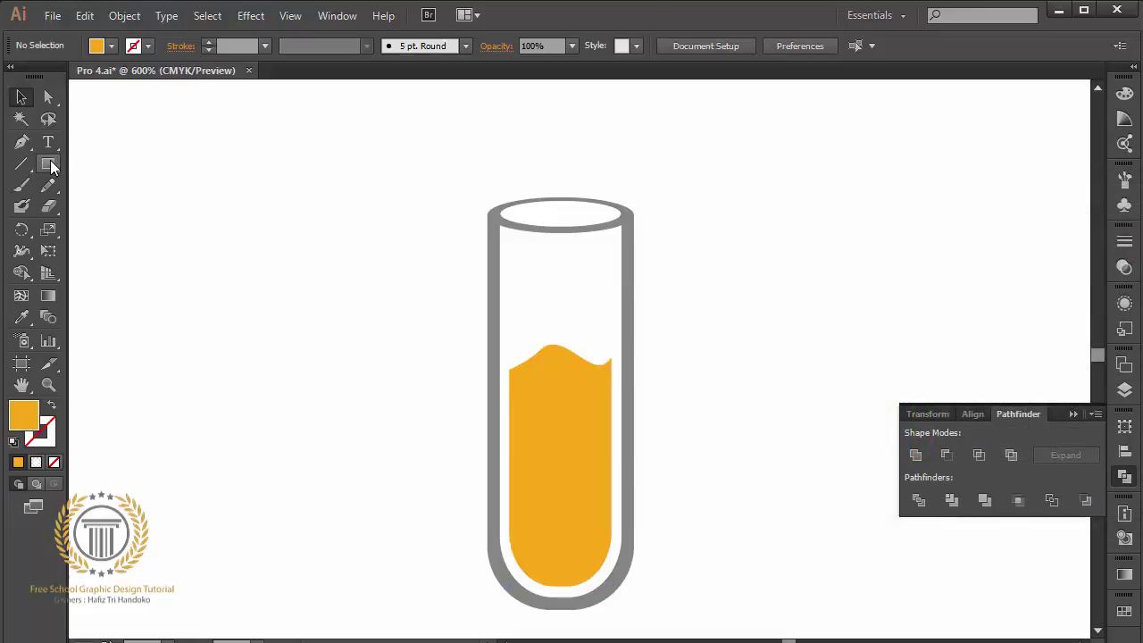
# - Draw a small circle near the liquid's surface and fill it pure white (FFFFFF)
pyautogui.moveTo(51, 166); pyautogui.dragTo(113, 213)
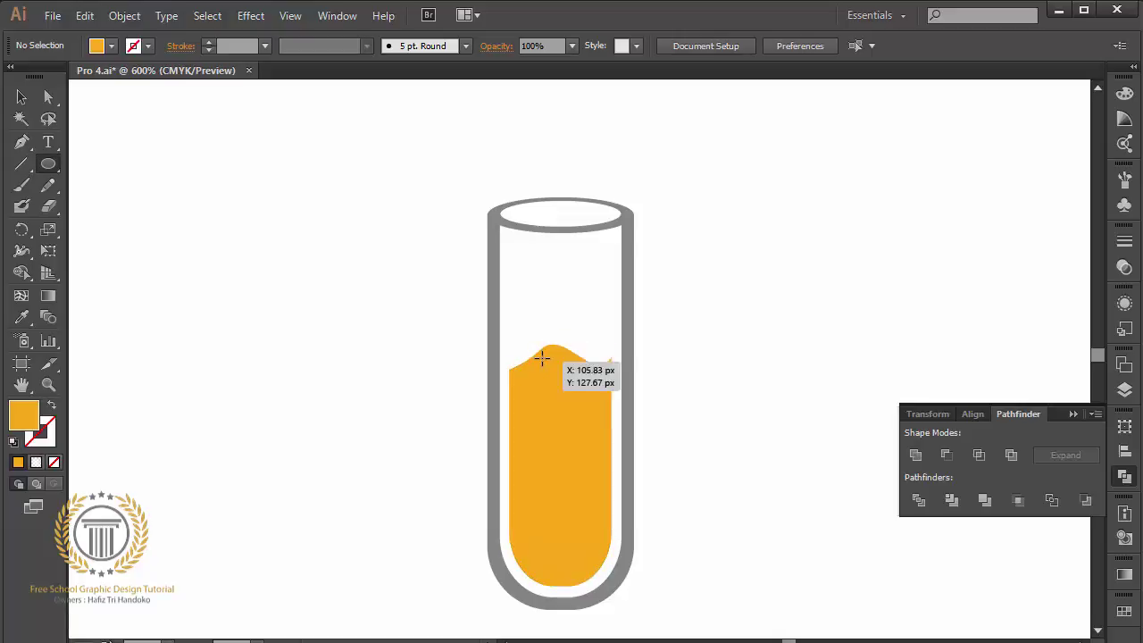
pyautogui.moveTo(540, 357); pyautogui.dragTo(564, 380)
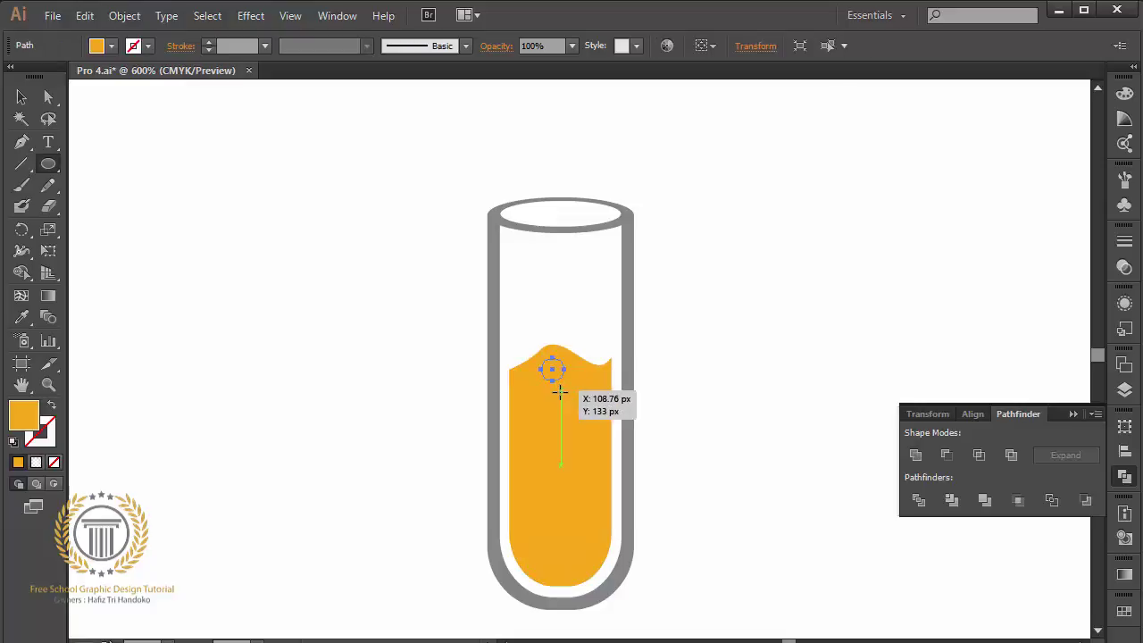
pyautogui.doubleClick(31, 418)
pyautogui.click(670, 236)
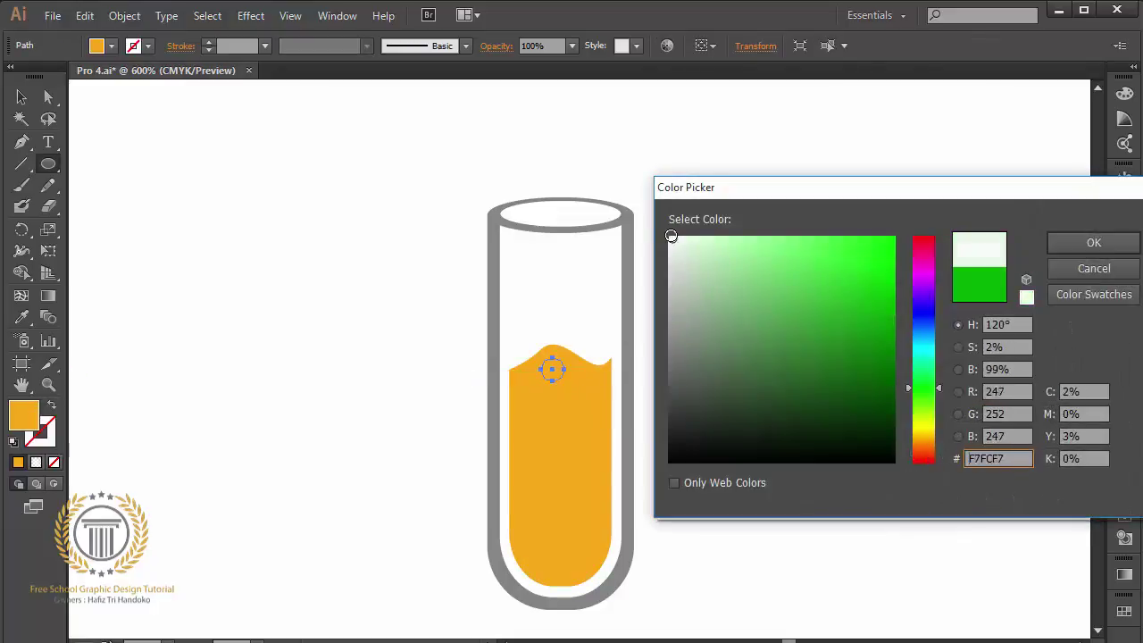
pyautogui.moveTo(671, 236); pyautogui.dragTo(667, 235)
pyautogui.click(1053, 247)
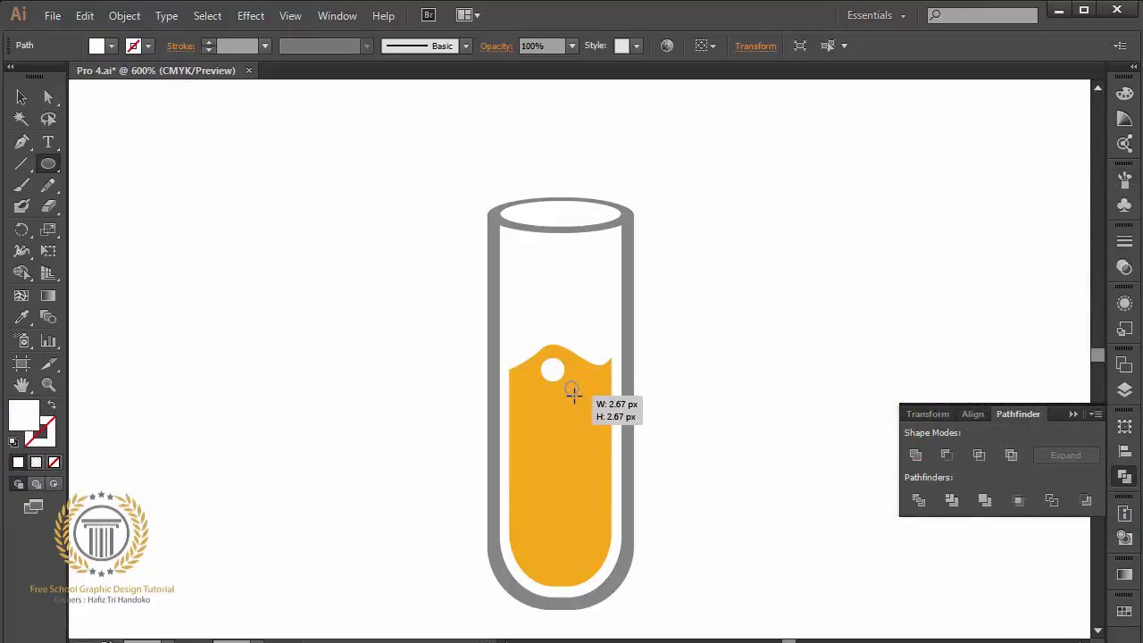
# - Add three more white bubbles of different sizes lower and left in the liquid, then deselect
pyautogui.moveTo(566, 383); pyautogui.dragTo(578, 460)
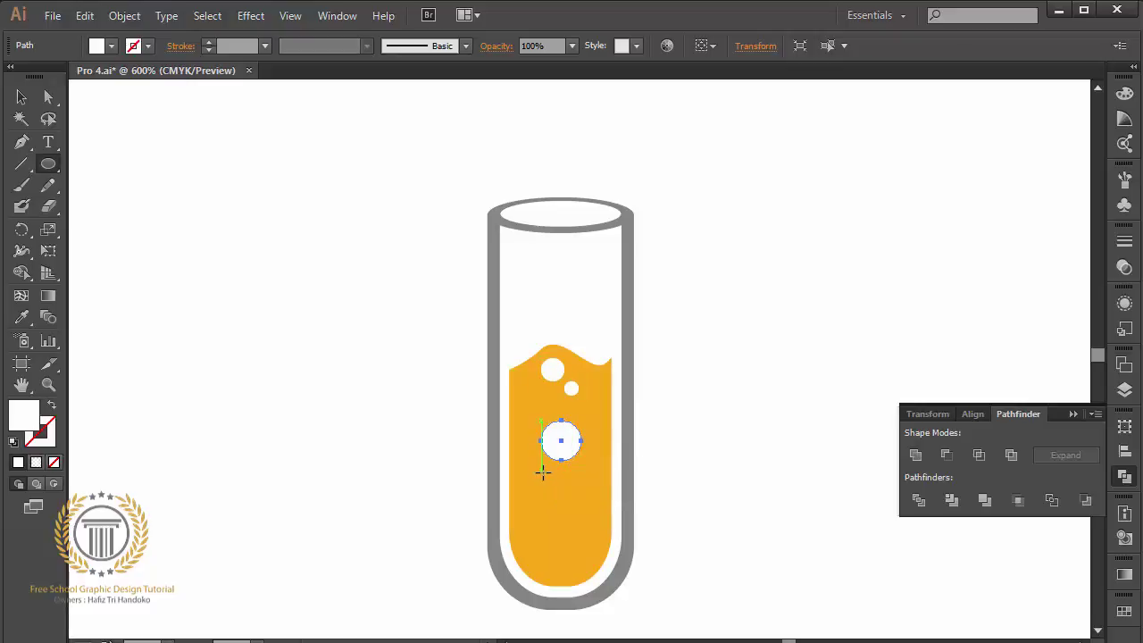
pyautogui.moveTo(542, 472); pyautogui.dragTo(555, 485)
pyautogui.moveTo(529, 390); pyautogui.dragTo(546, 404)
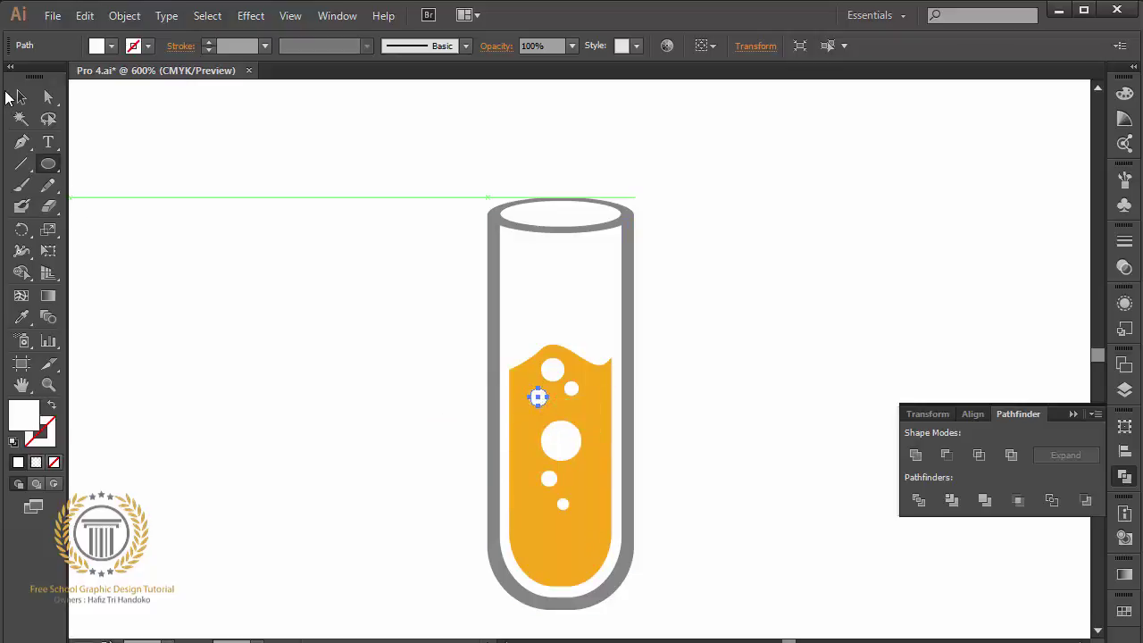
pyautogui.click(20, 96)
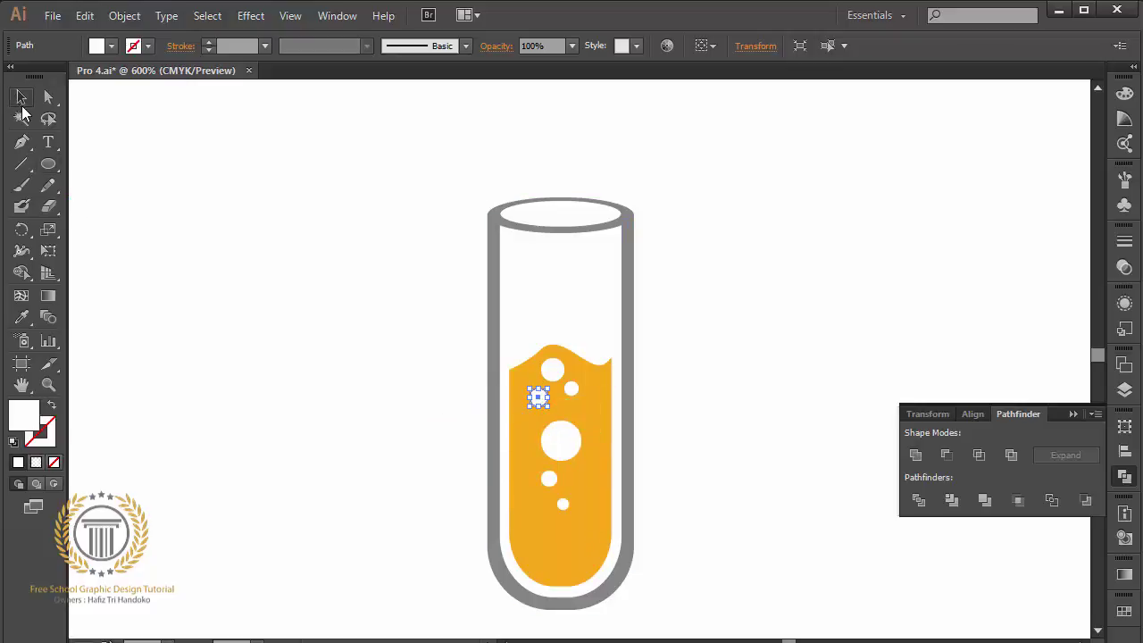
pyautogui.click(599, 339)
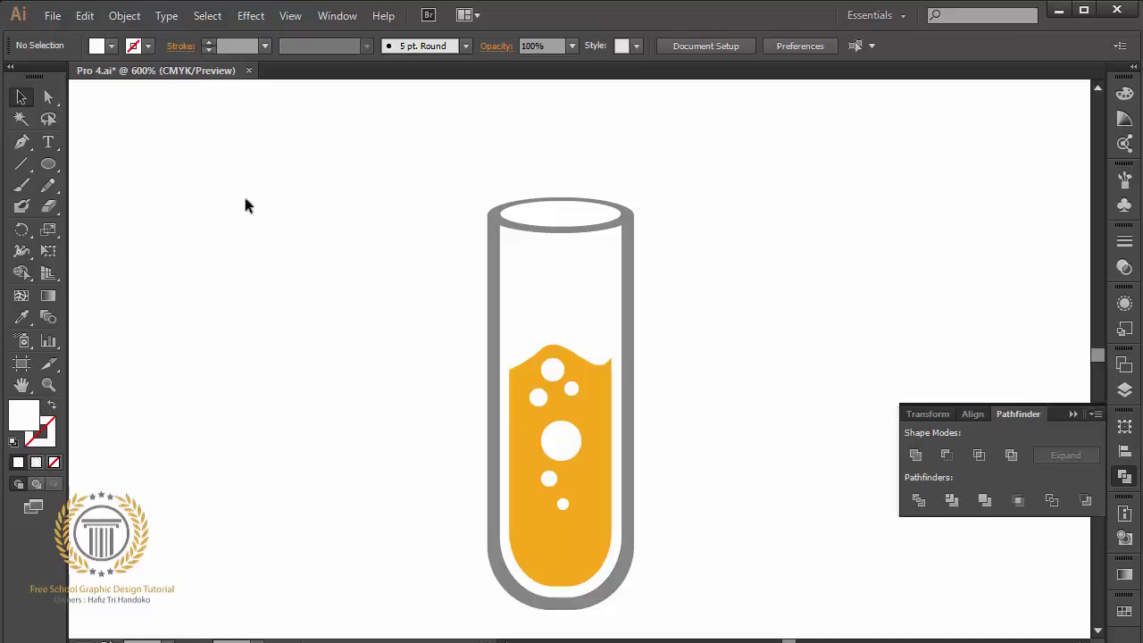
# - Select only the grey rim ring at the top of the test tube
pyautogui.moveTo(357, 143); pyautogui.dragTo(695, 523)
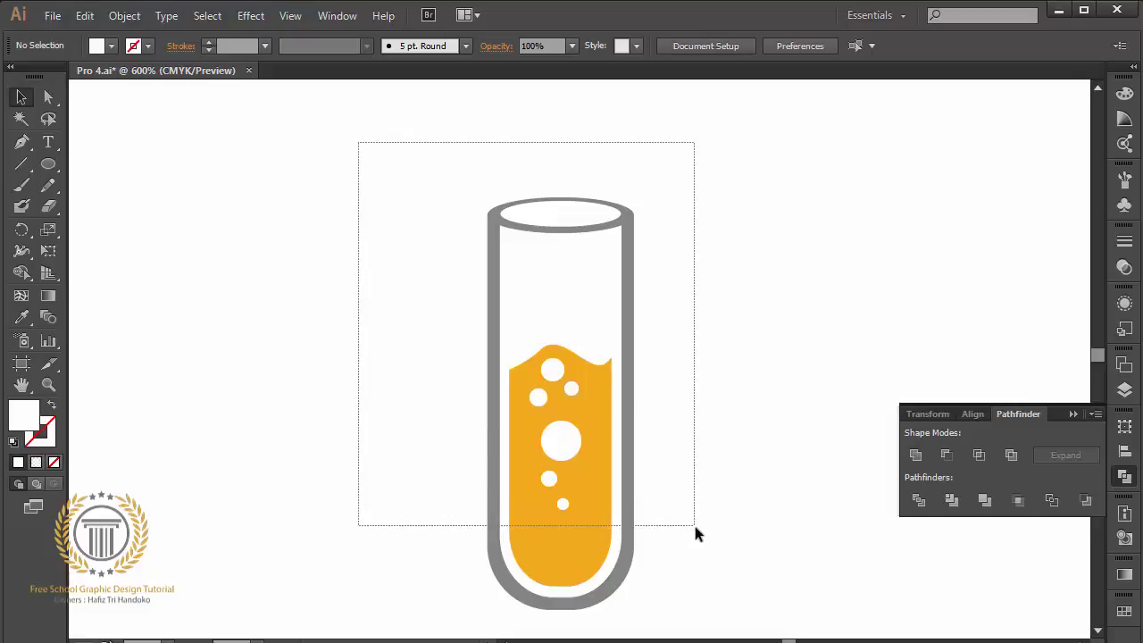
pyautogui.click(736, 576)
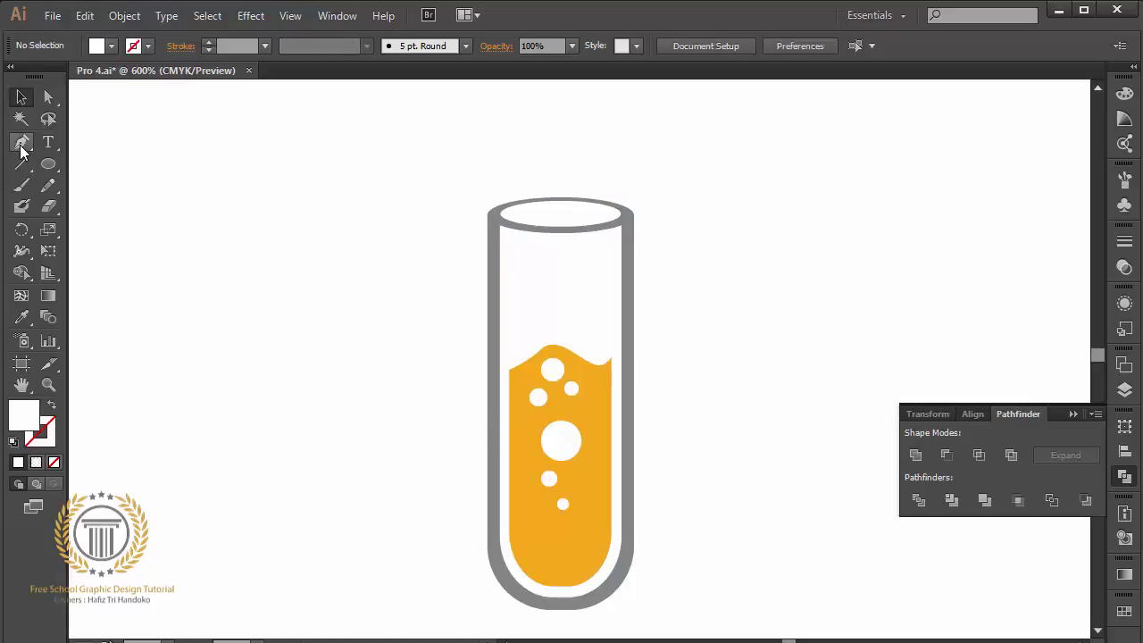
pyautogui.click(50, 166)
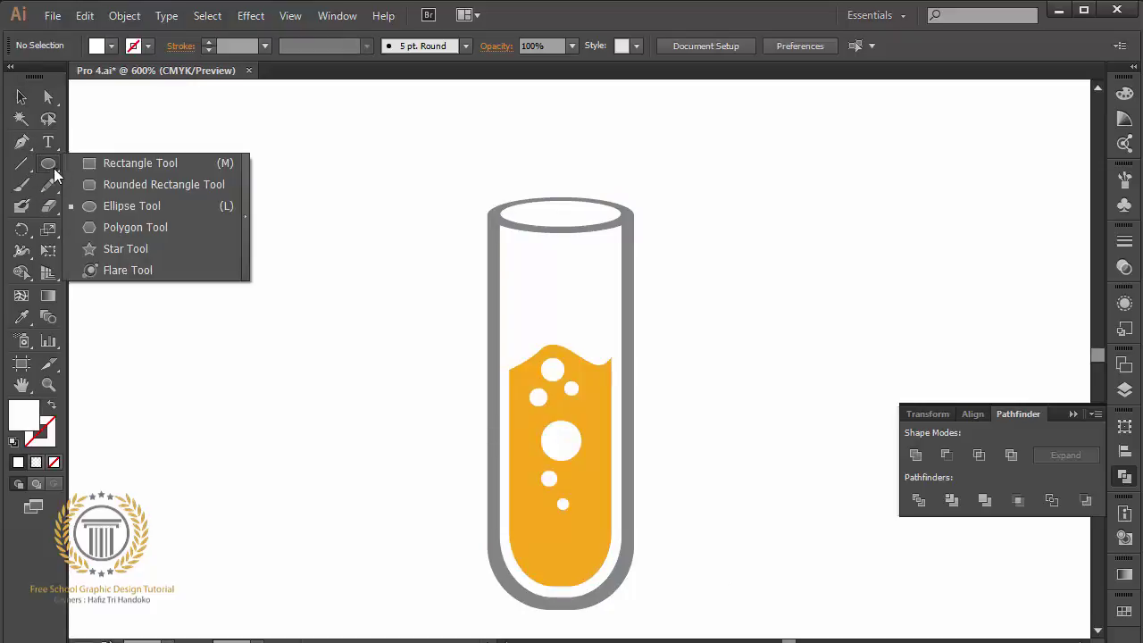
pyautogui.click(105, 190)
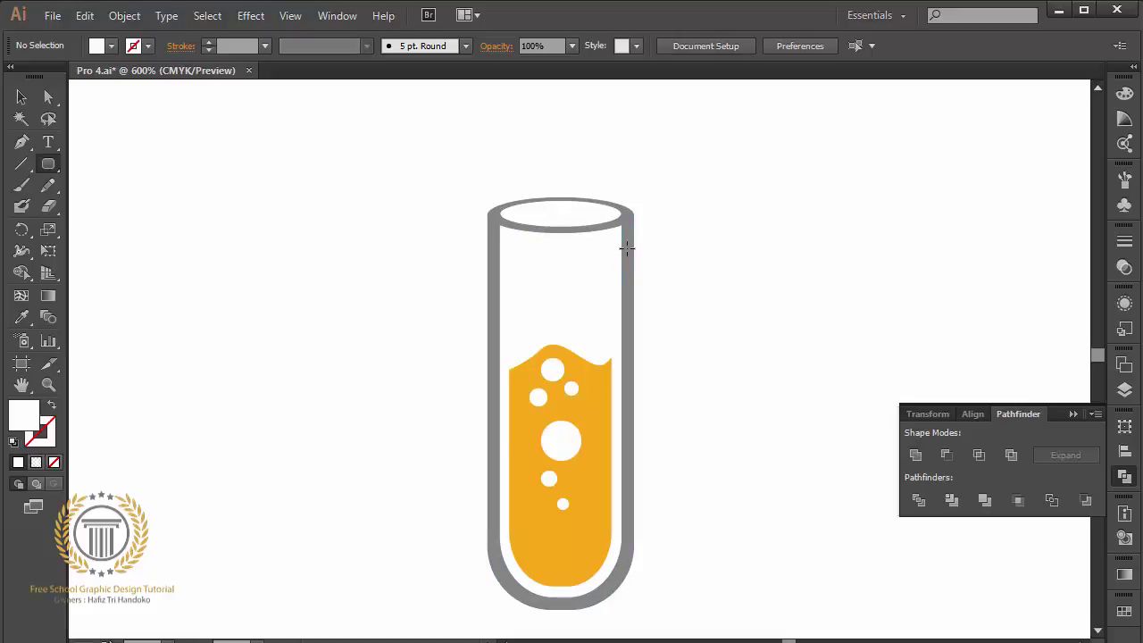
pyautogui.click(22, 100)
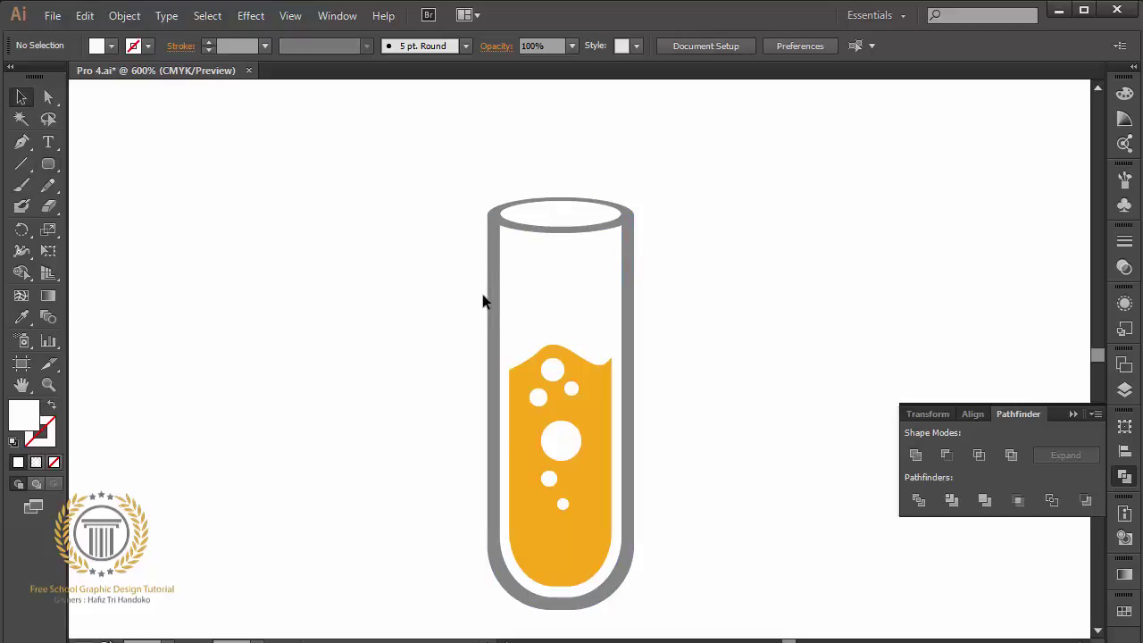
pyautogui.click(518, 230)
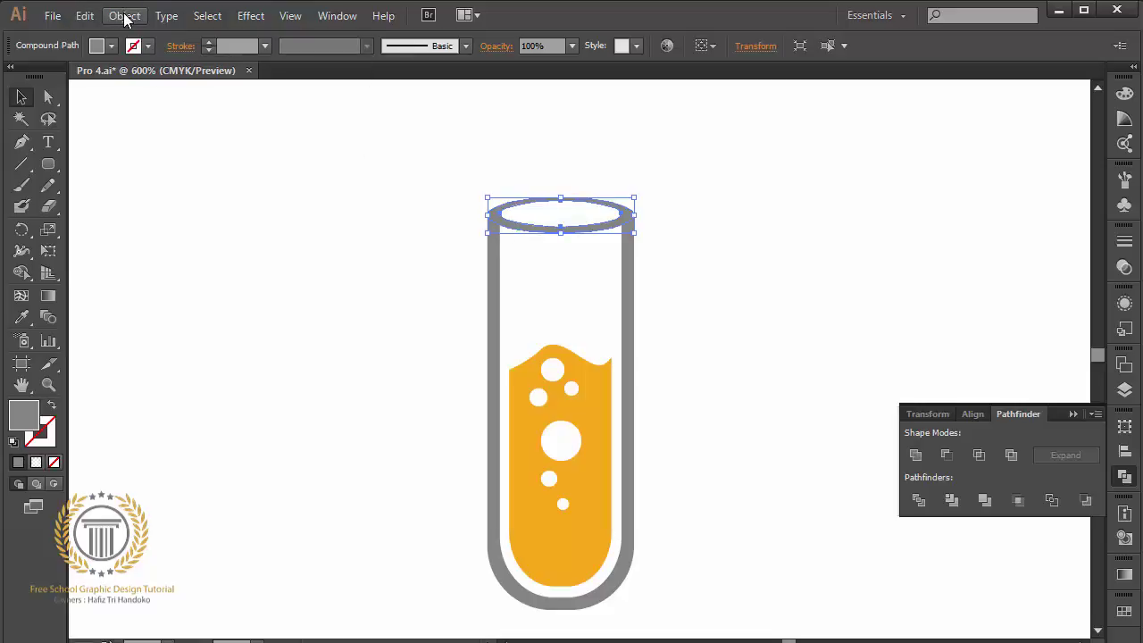
# - Copy the rim ring, paste it in front, and nudge the copy two steps upward
pyautogui.click(85, 15)
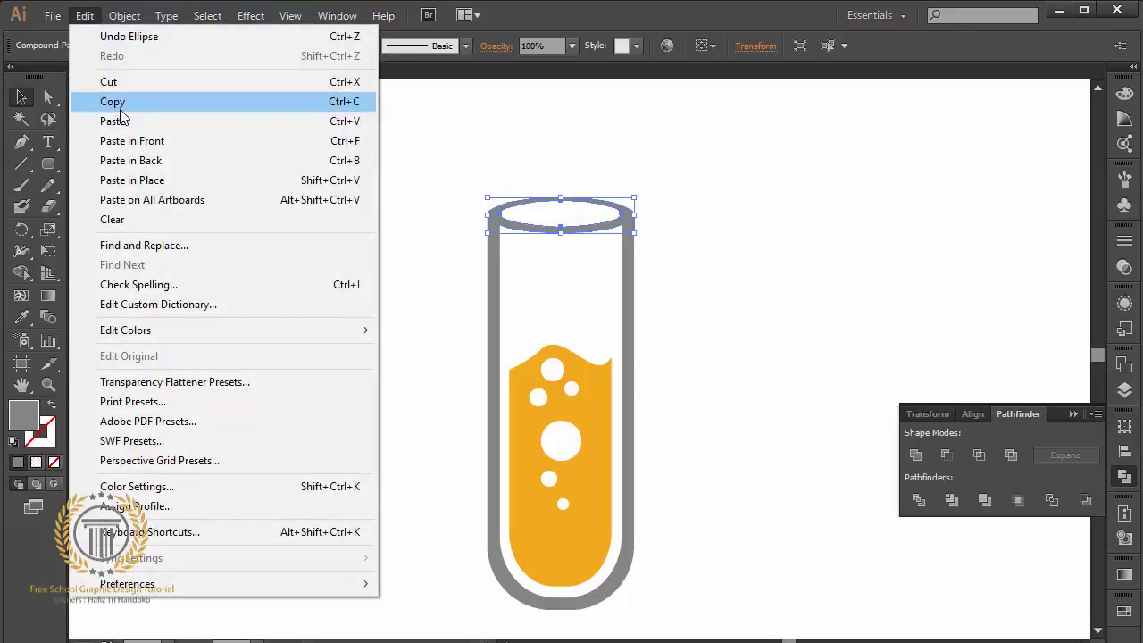
pyautogui.click(116, 101)
pyautogui.click(85, 16)
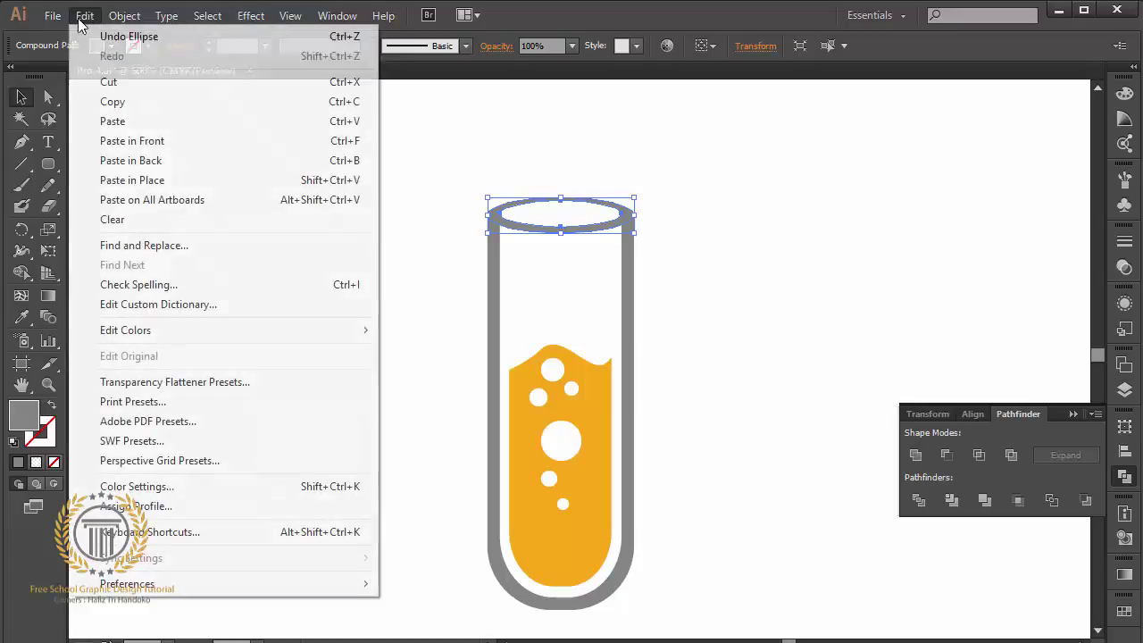
pyautogui.click(143, 146)
pyautogui.press('Up')
pyautogui.press('Up')
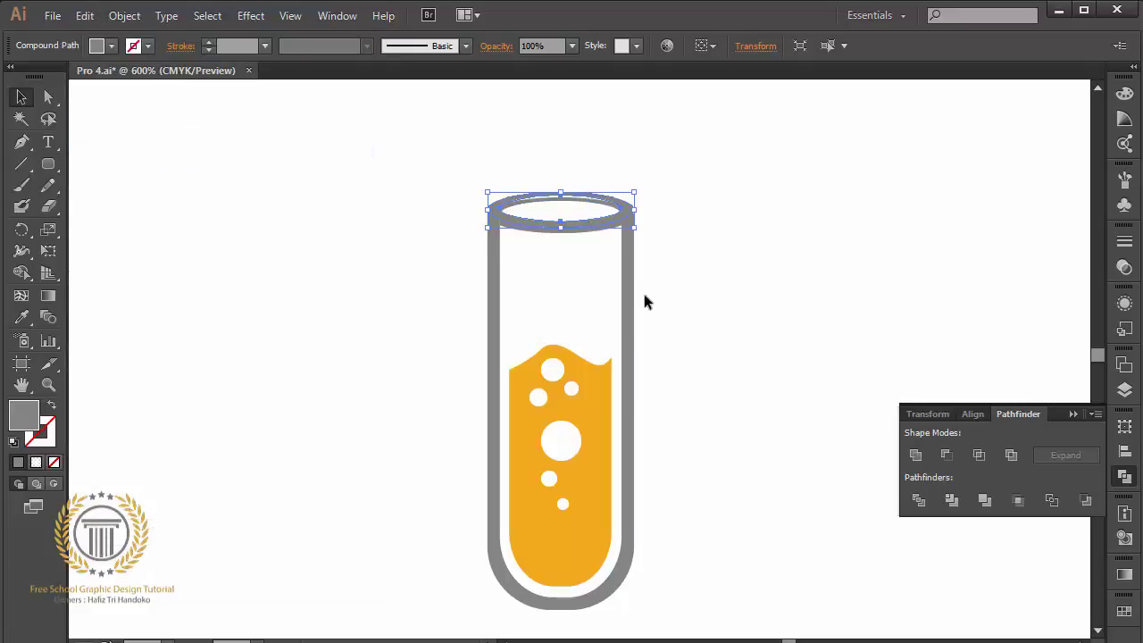
pyautogui.press('Up')
pyautogui.press('Up')
pyautogui.press('Up')
pyautogui.press('Up')
pyautogui.press('Up')
pyautogui.press('Up')
pyautogui.press('Up')
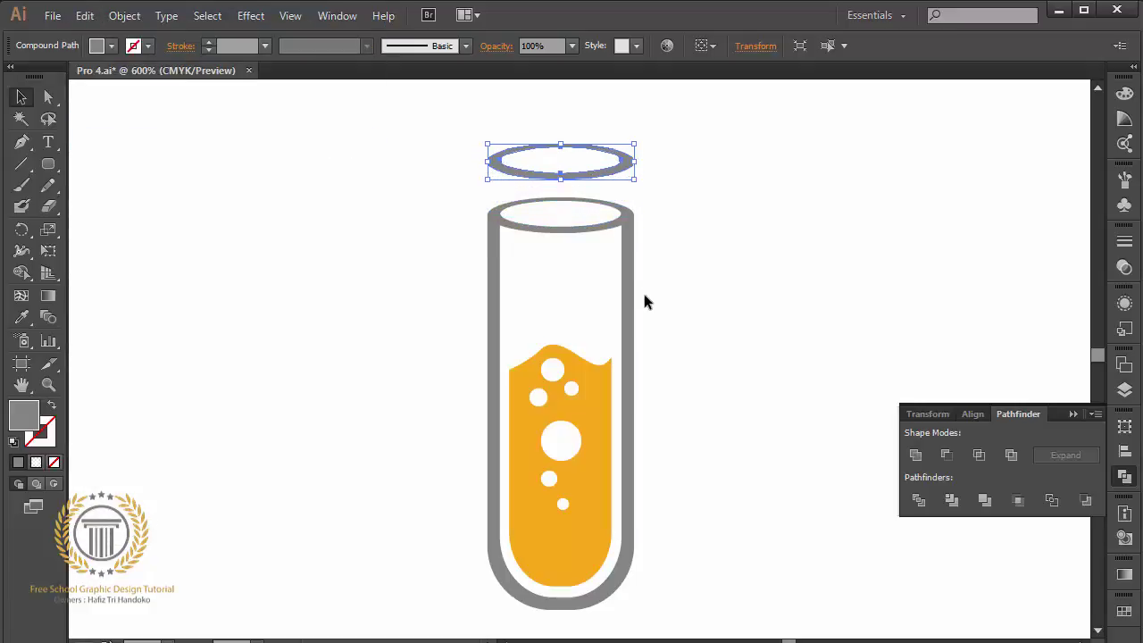
pyautogui.click(783, 246)
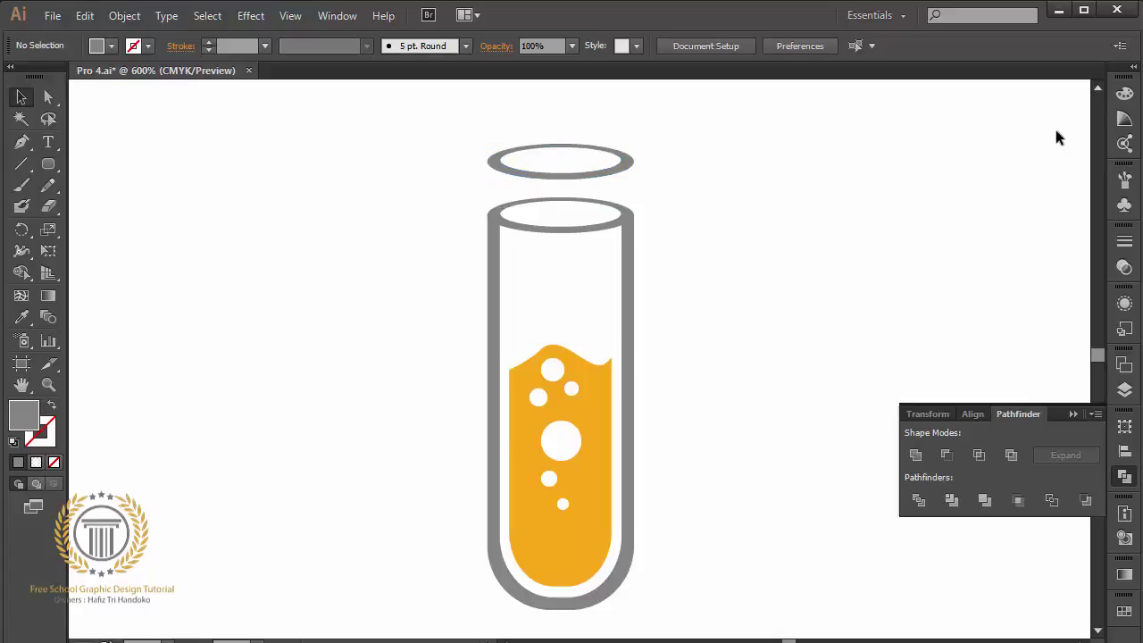
pyautogui.click(1097, 91)
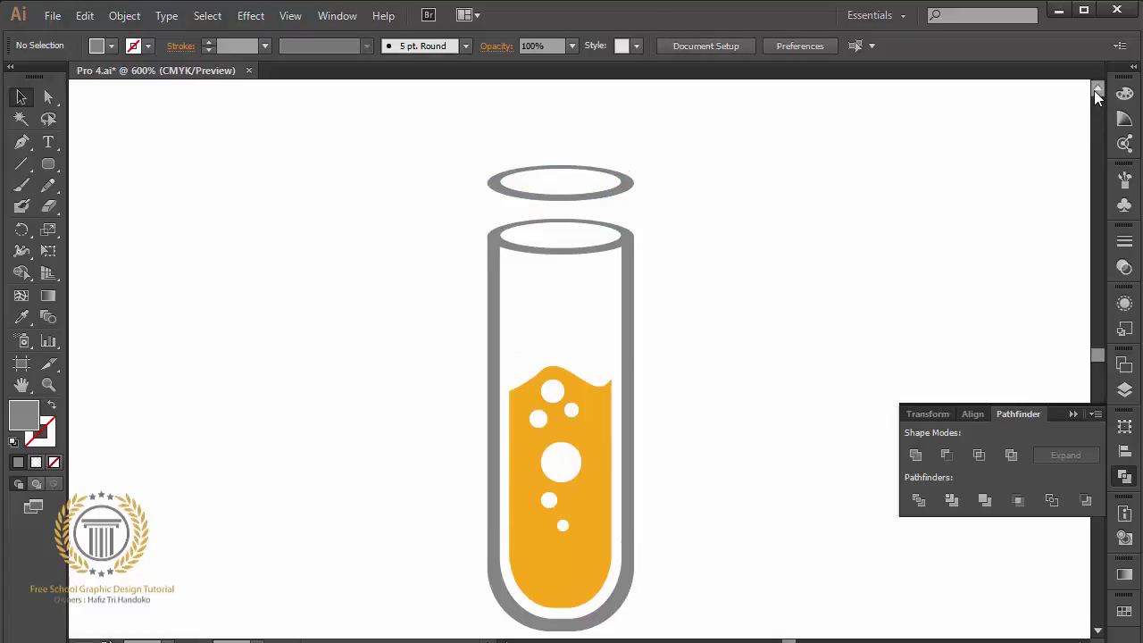
# - Copy the tube outline and paste a duplicate directly in front of it
pyautogui.click(623, 489)
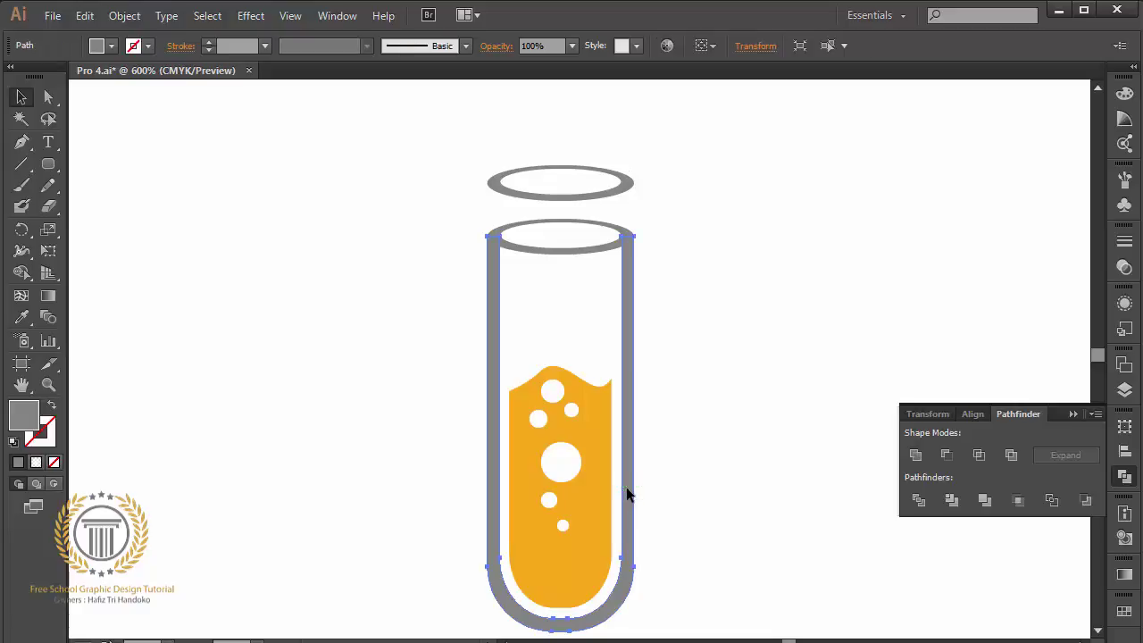
pyautogui.click(97, 20)
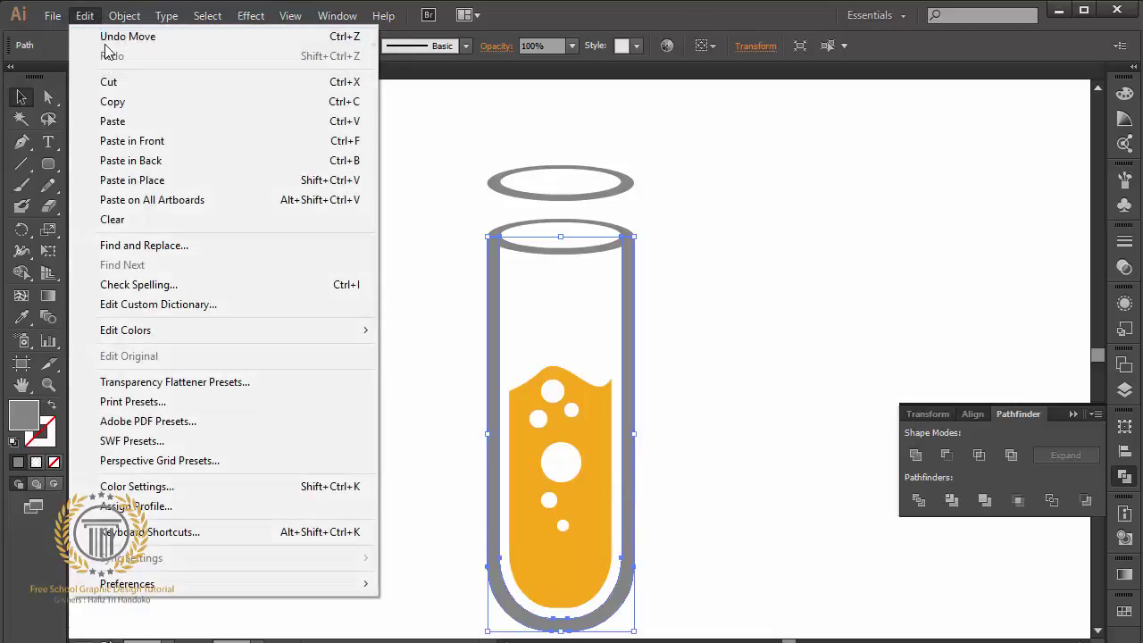
pyautogui.click(135, 107)
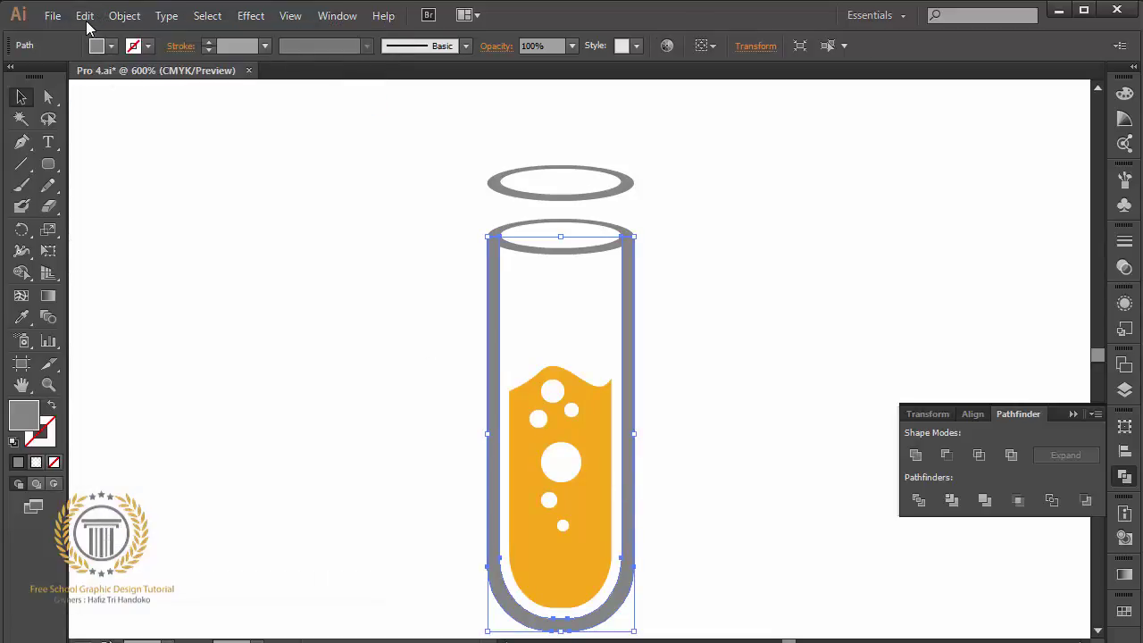
pyautogui.click(85, 16)
pyautogui.click(143, 141)
# - Rotate the duplicate outline 180° and nudge it upward above the rim rings
pyautogui.moveTo(641, 230); pyautogui.dragTo(344, 413)
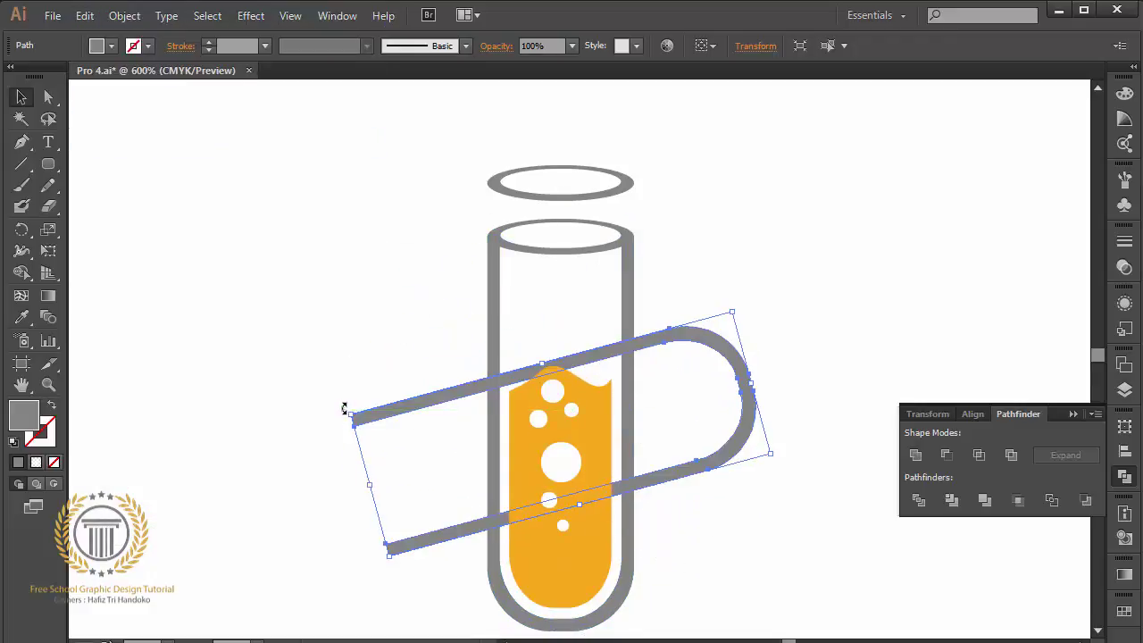
pyautogui.moveTo(343, 408); pyautogui.dragTo(498, 595)
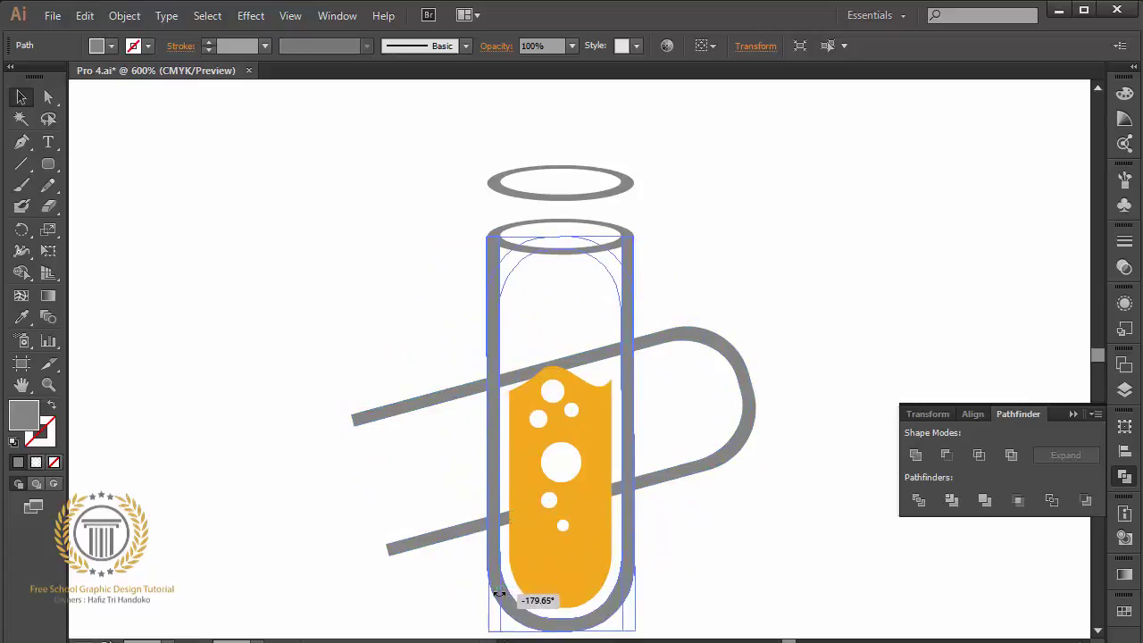
pyautogui.moveTo(498, 594); pyautogui.dragTo(491, 602)
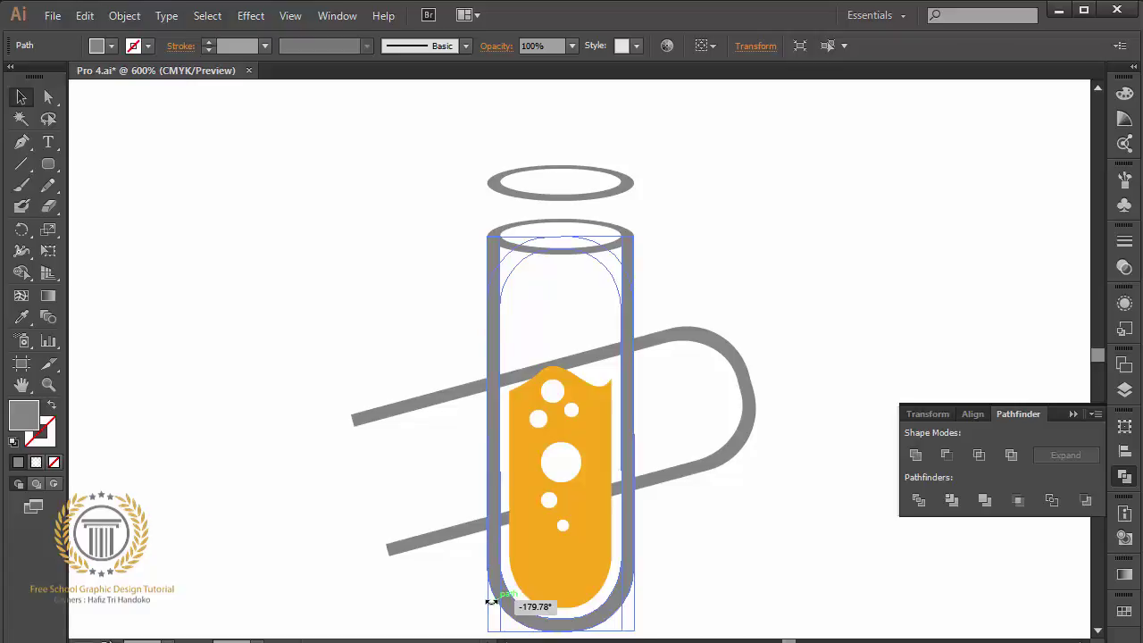
pyautogui.moveTo(490, 603); pyautogui.dragTo(492, 606)
pyautogui.press('Up')
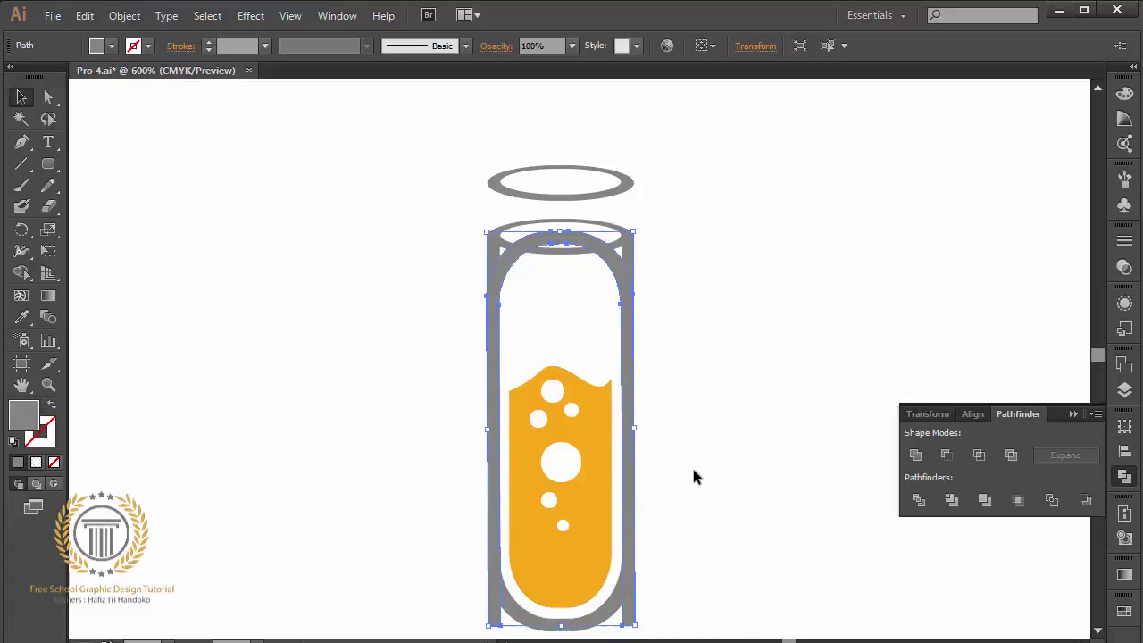
pyautogui.press('Up')
pyautogui.press('Up')
pyautogui.press('Up')
pyautogui.press('Up')
pyautogui.press('Up')
pyautogui.press('Up')
pyautogui.press('Up')
pyautogui.press('Up')
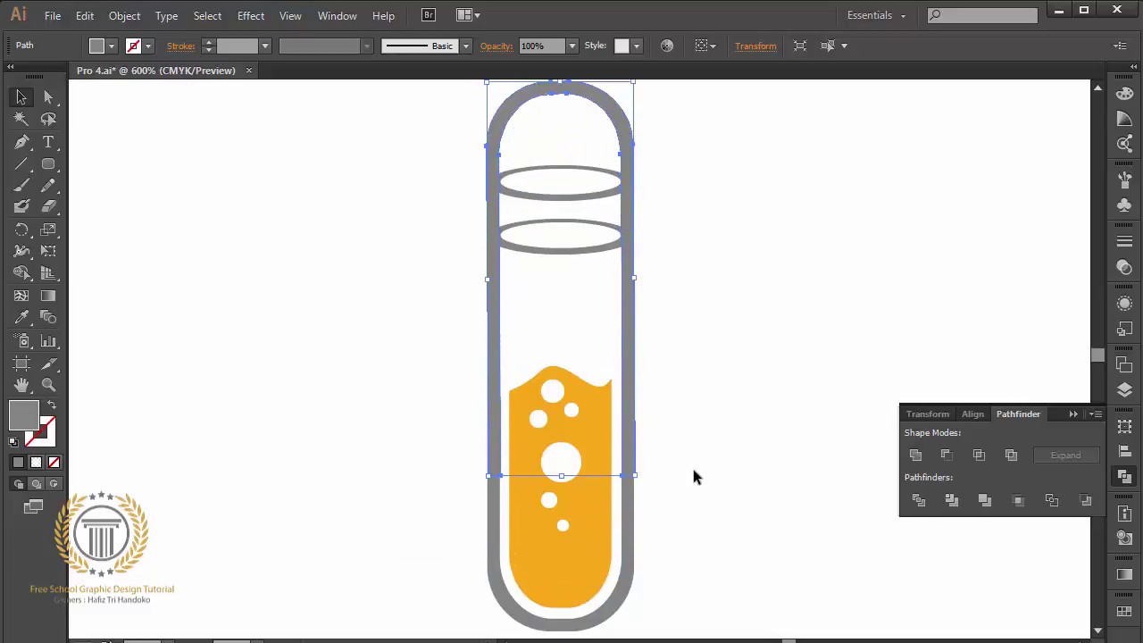
pyautogui.press('Up')
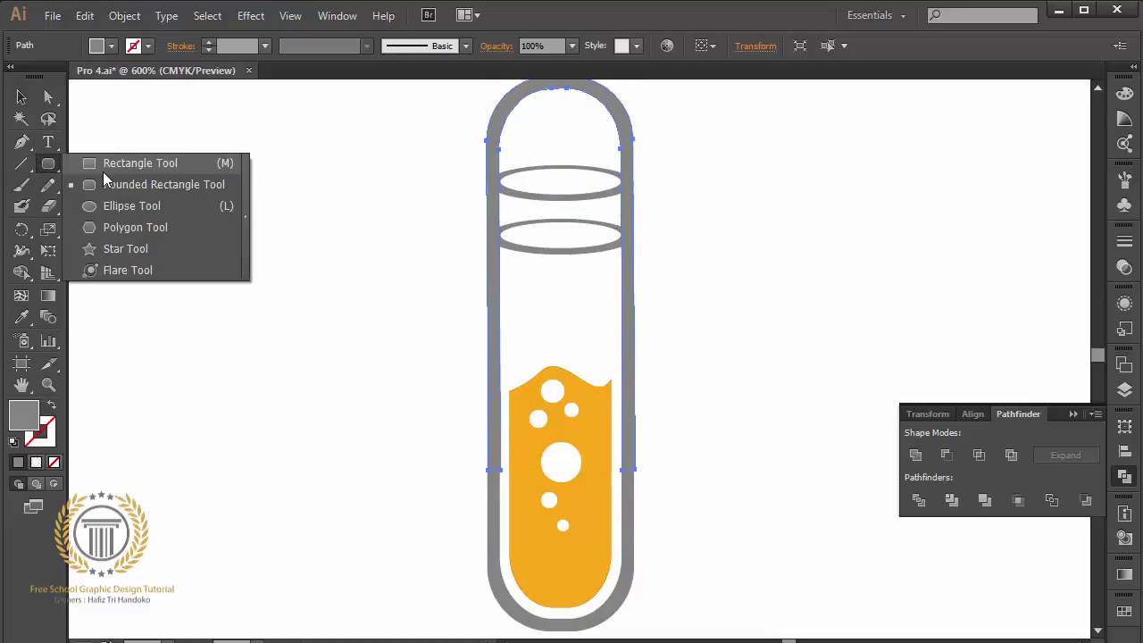
# - Cover the flipped copy's lower part with a rectangle and apply Minus Front, leaving a dome cap
pyautogui.moveTo(48, 165); pyautogui.dragTo(100, 166)
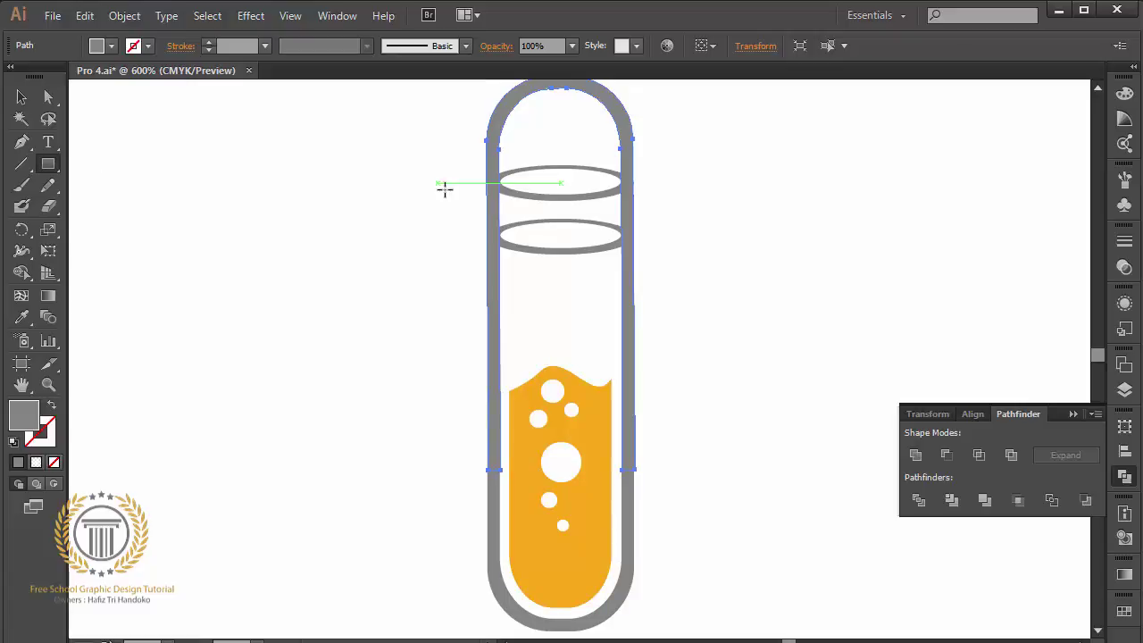
pyautogui.moveTo(437, 183); pyautogui.dragTo(824, 616)
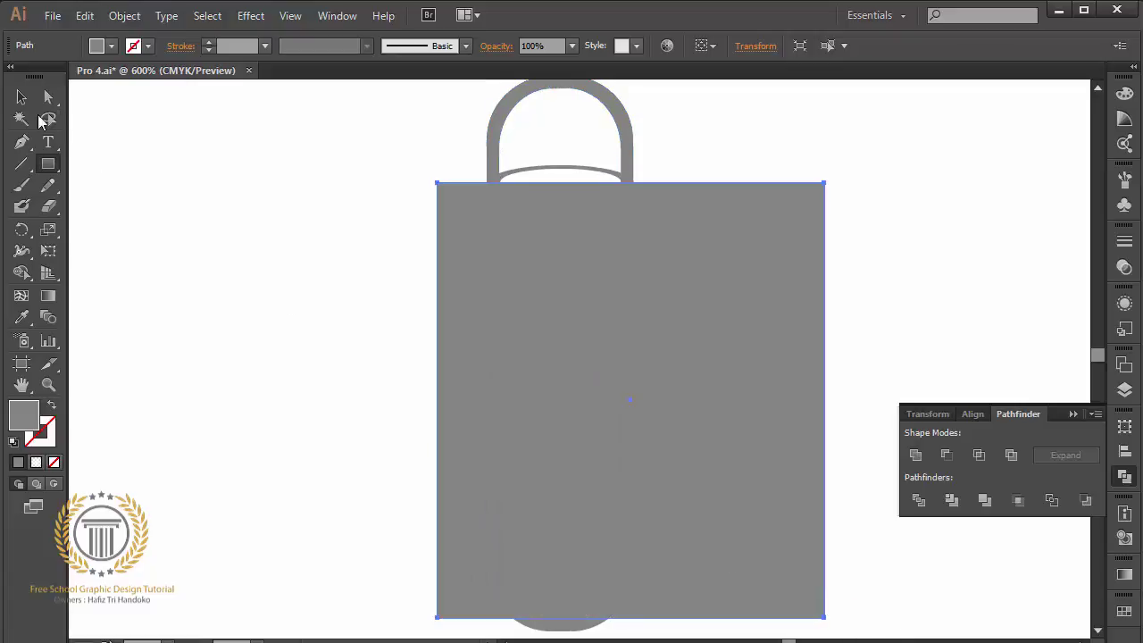
pyautogui.click(20, 99)
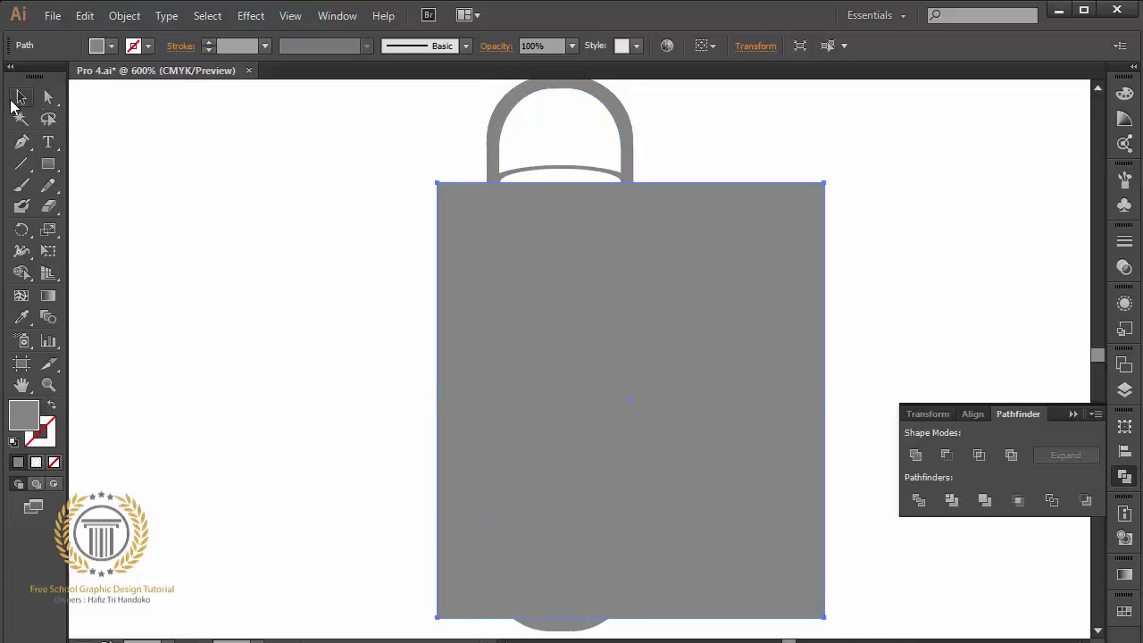
pyautogui.keyDown('shift'); pyautogui.click(494, 158); pyautogui.keyUp('shift')
pyautogui.click(947, 454)
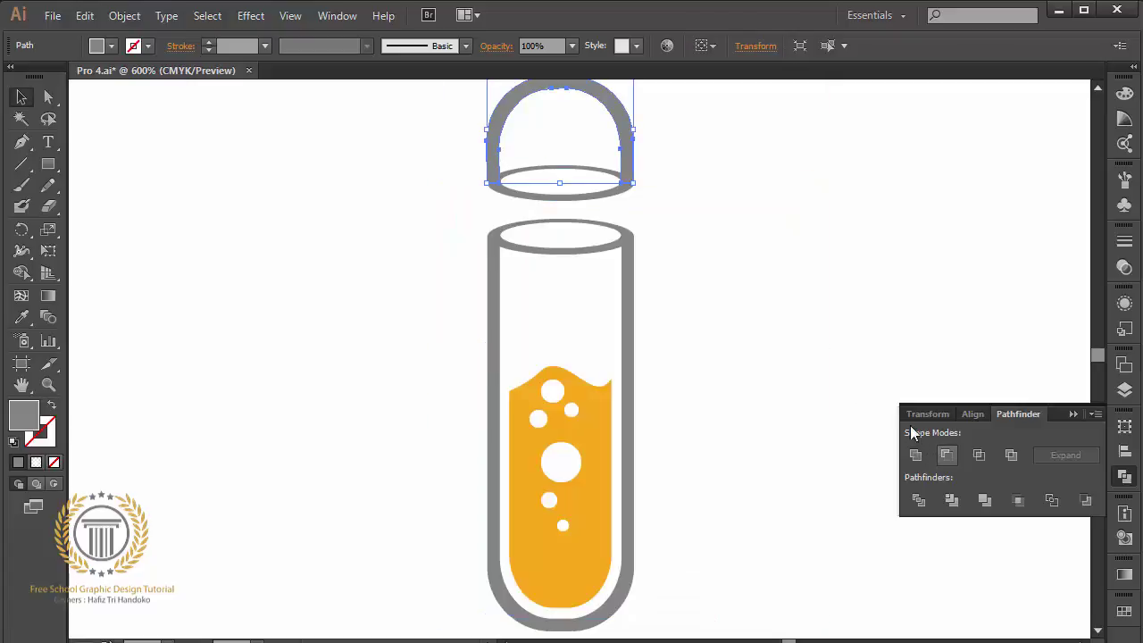
pyautogui.click(812, 332)
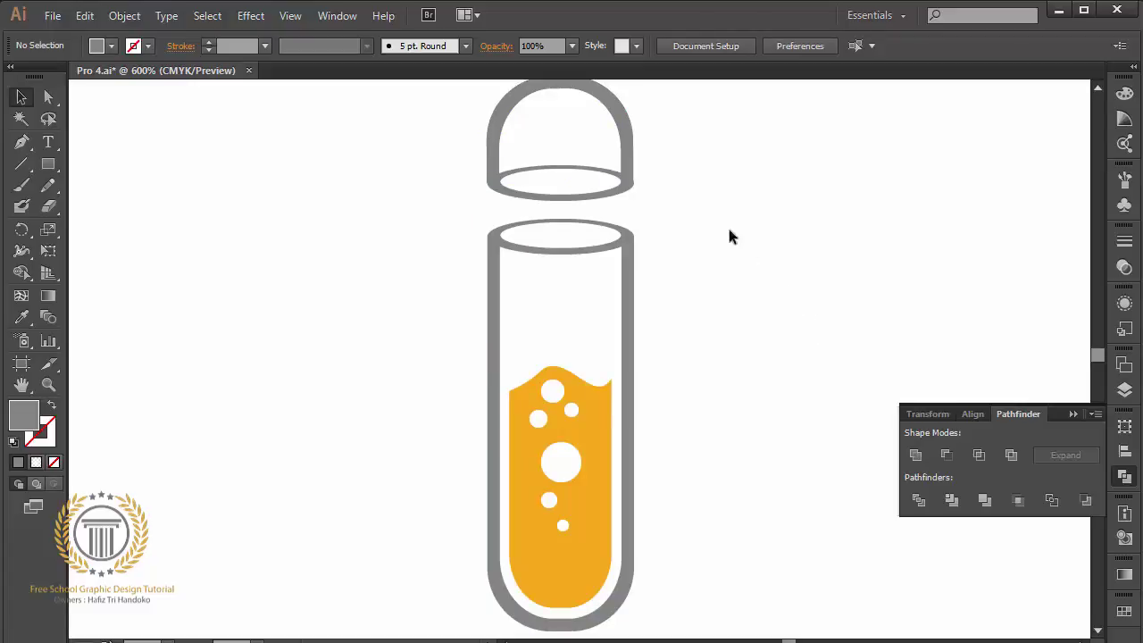
pyautogui.click(630, 153)
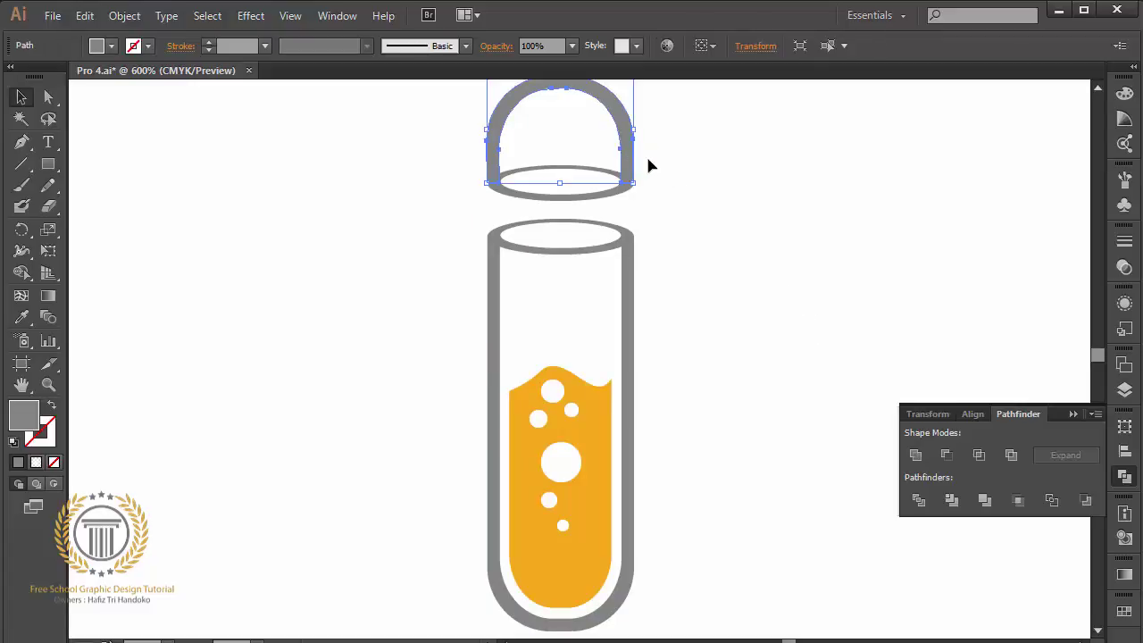
pyautogui.click(1097, 89)
pyautogui.click(1097, 89)
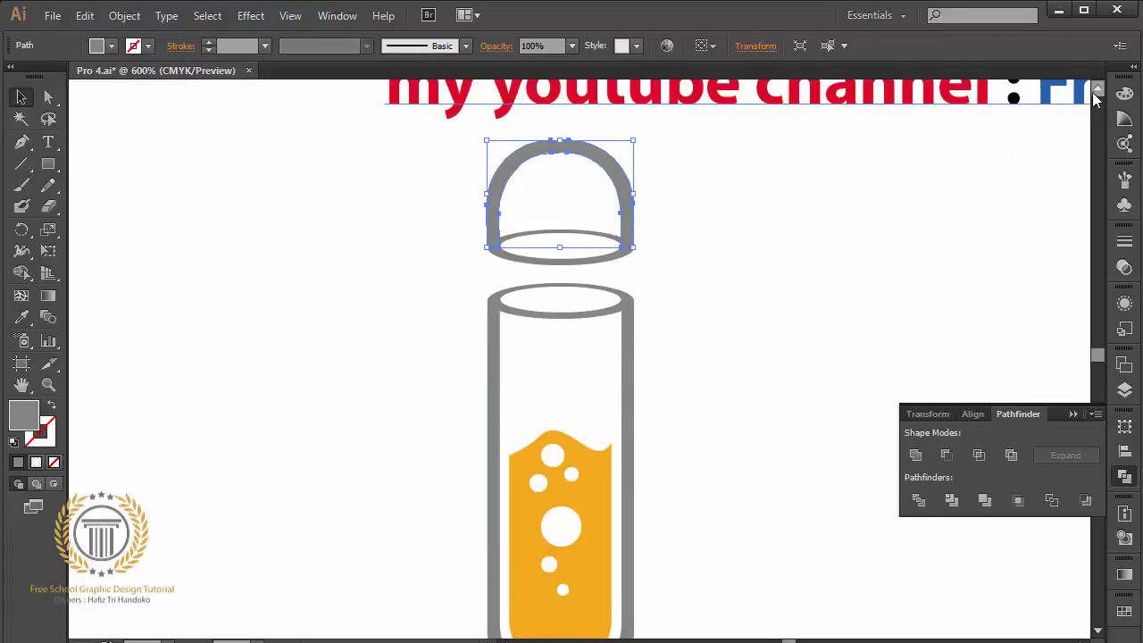
pyautogui.click(1098, 90)
pyautogui.click(1097, 89)
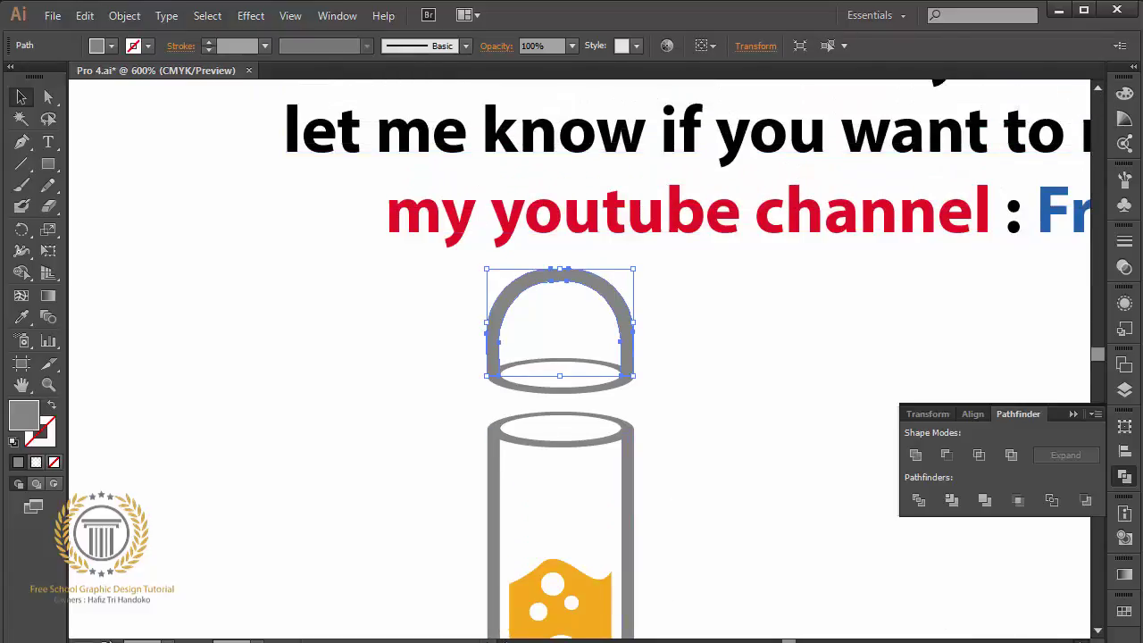
pyautogui.hscroll(-4, 581, 357)
pyautogui.hscroll(-4, 580, 357)
pyautogui.hscroll(1, 580, 357)
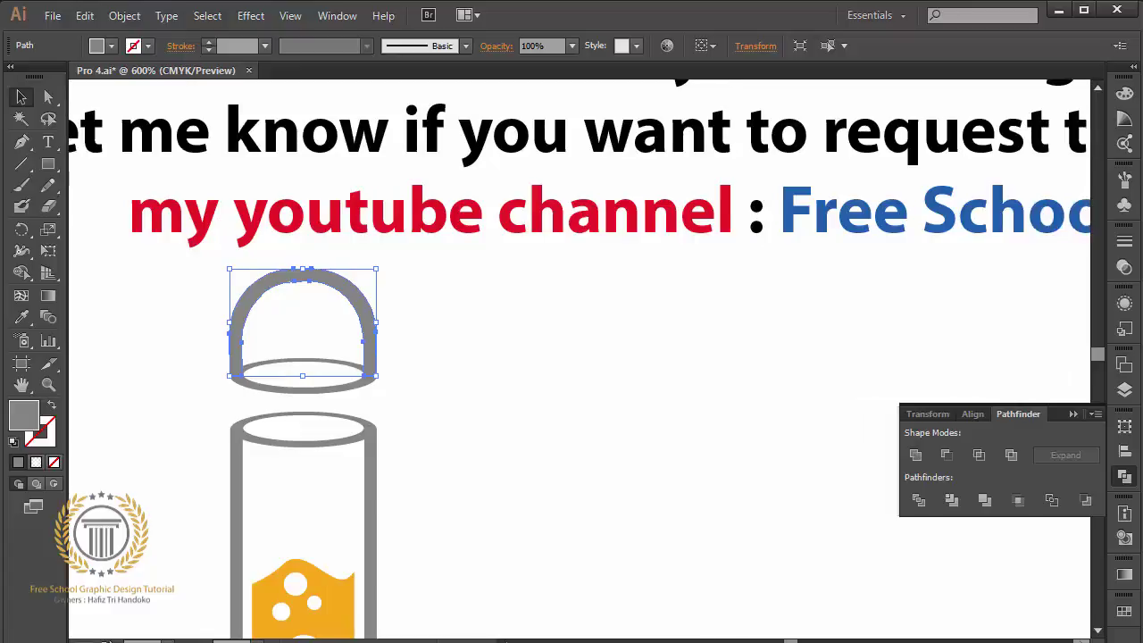
pyautogui.hscroll(1, 580, 357)
pyautogui.hotkey('ctrl', '-')
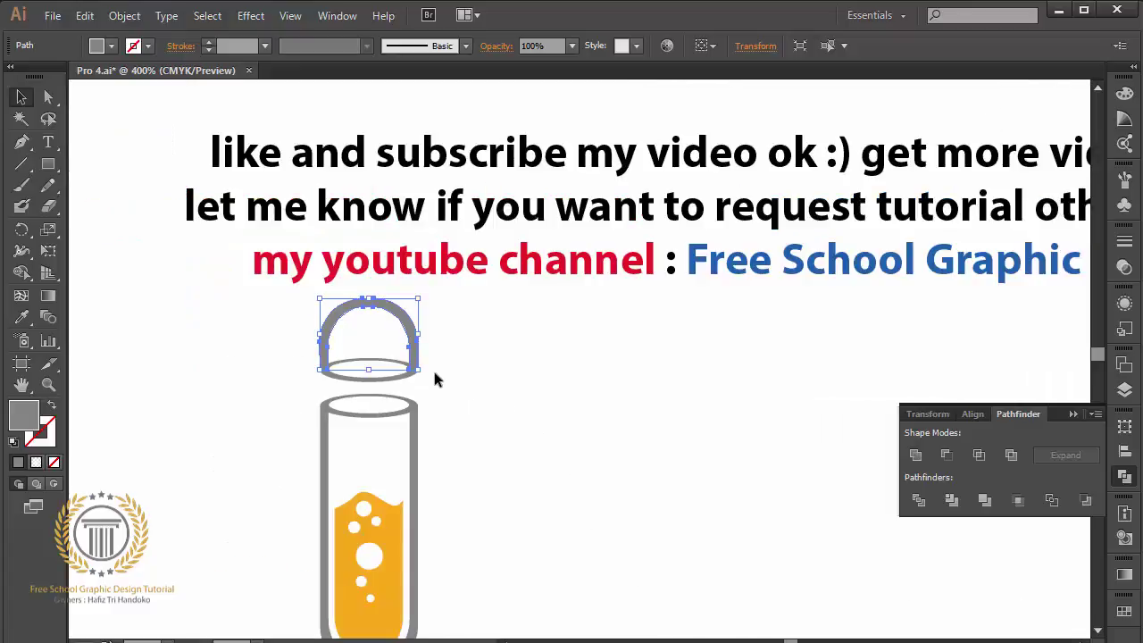
pyautogui.moveTo(423, 374); pyautogui.dragTo(436, 382)
pyautogui.click(452, 402)
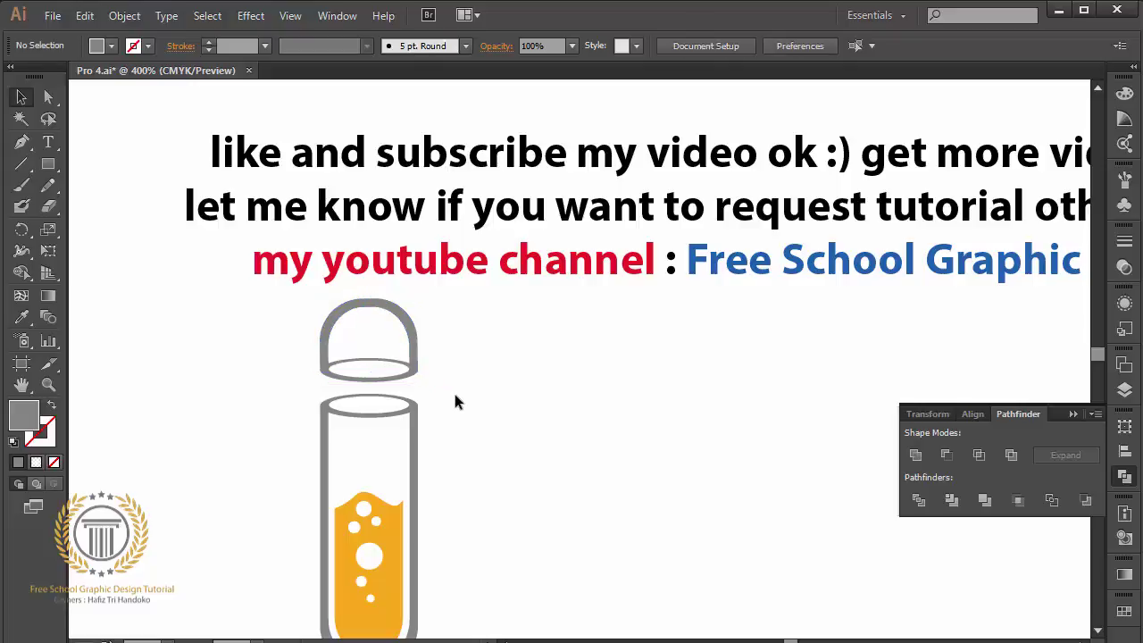
pyautogui.hotkey('ctrl', '-')
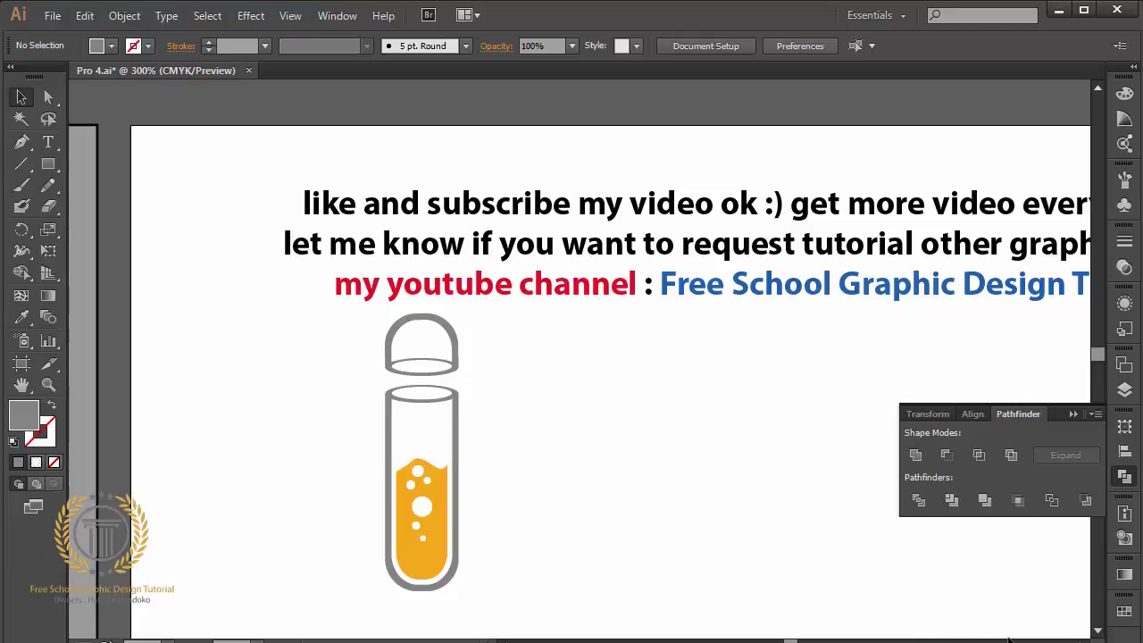
pyautogui.hscroll(2, 927, 591)
pyautogui.hscroll(1, 927, 591)
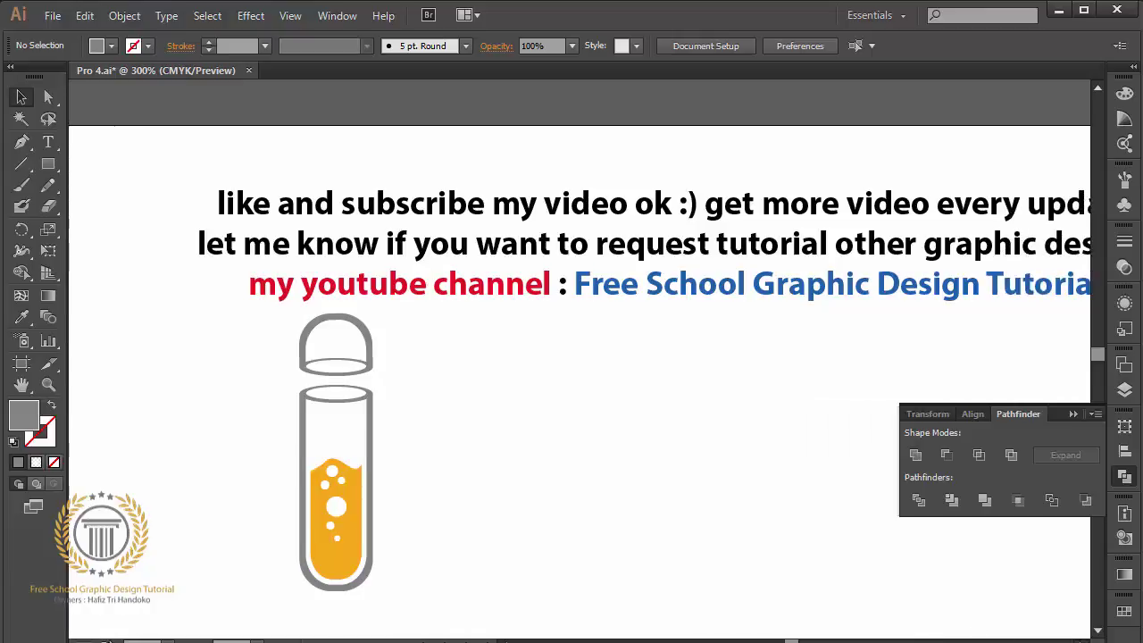
pyautogui.hscroll(1, 926, 591)
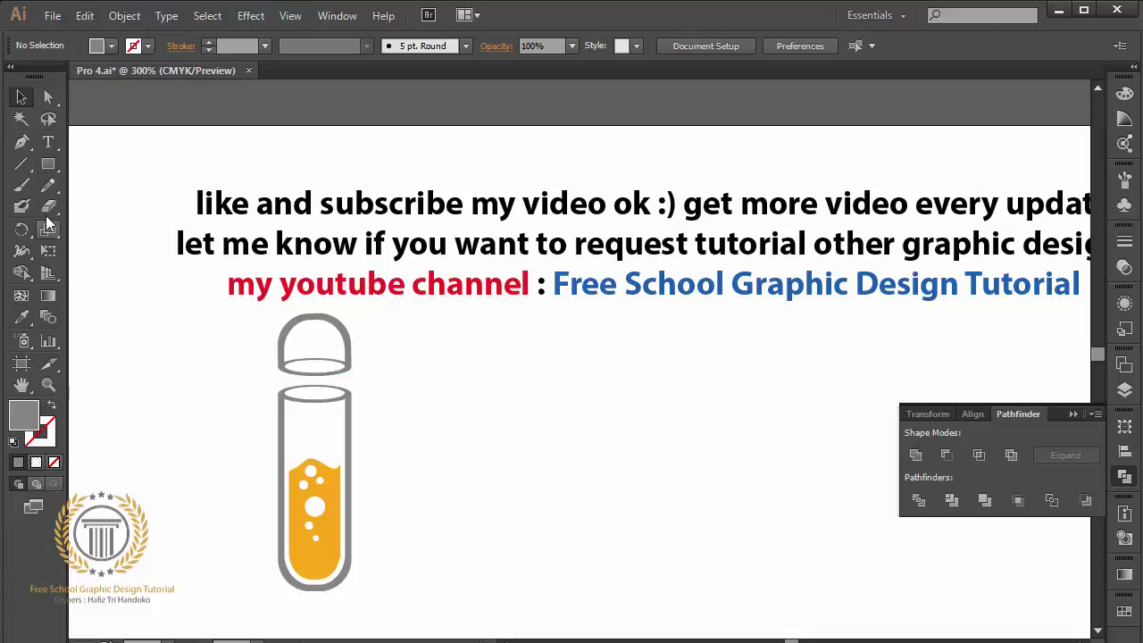
# - Draw a thin white rectangle across the cap's lower part
pyautogui.click(48, 164)
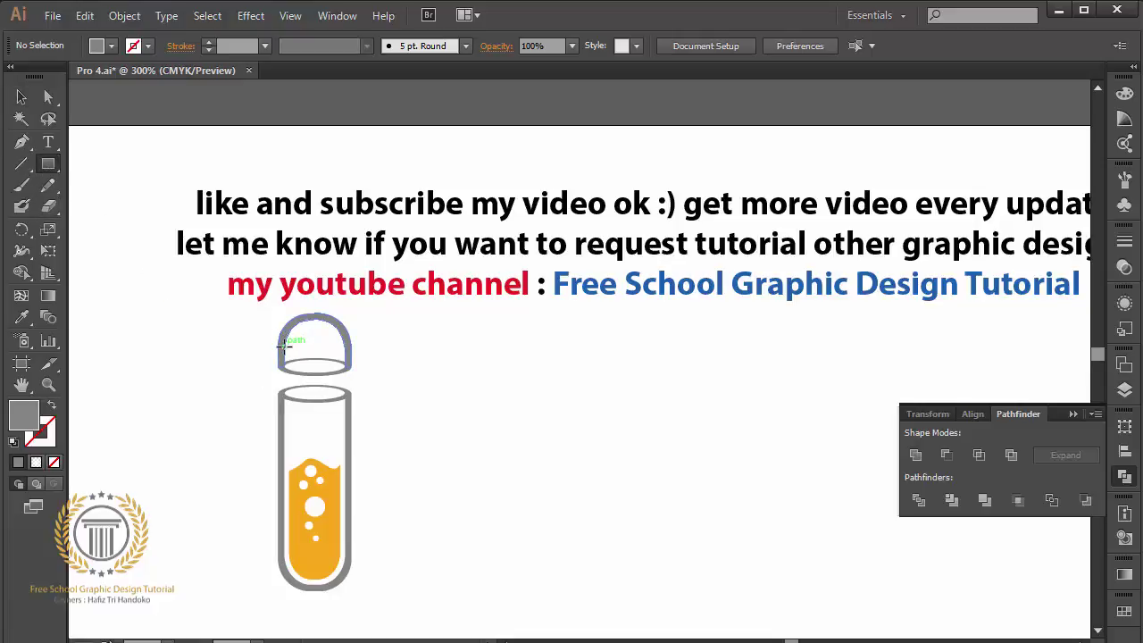
pyautogui.moveTo(284, 348); pyautogui.dragTo(349, 367)
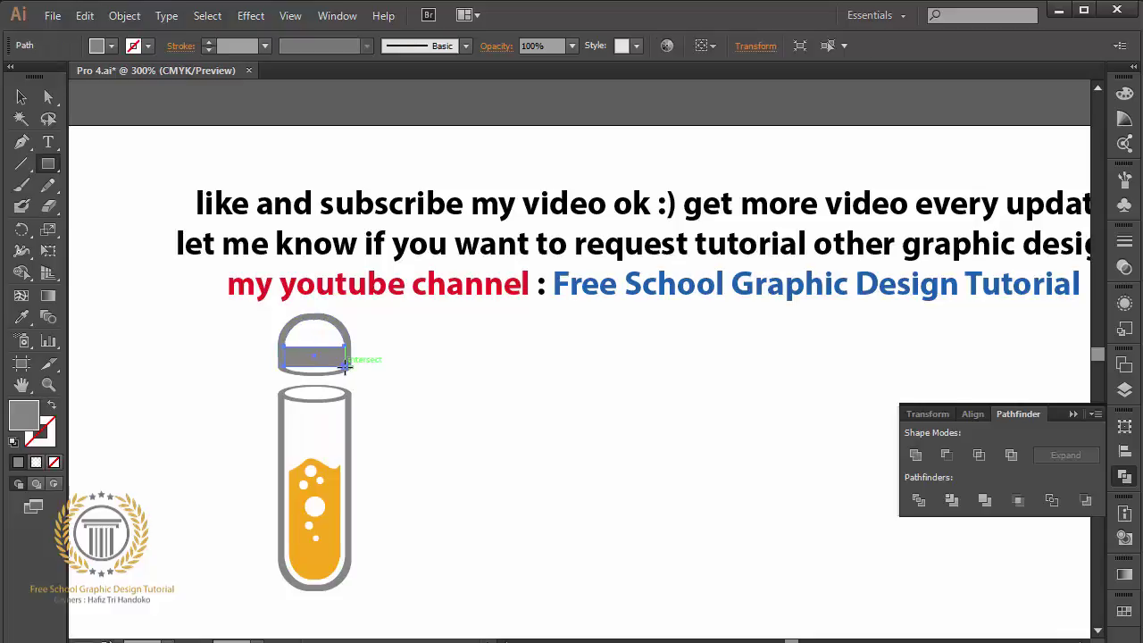
pyautogui.doubleClick(24, 416)
pyautogui.moveTo(667, 351); pyautogui.dragTo(657, 229)
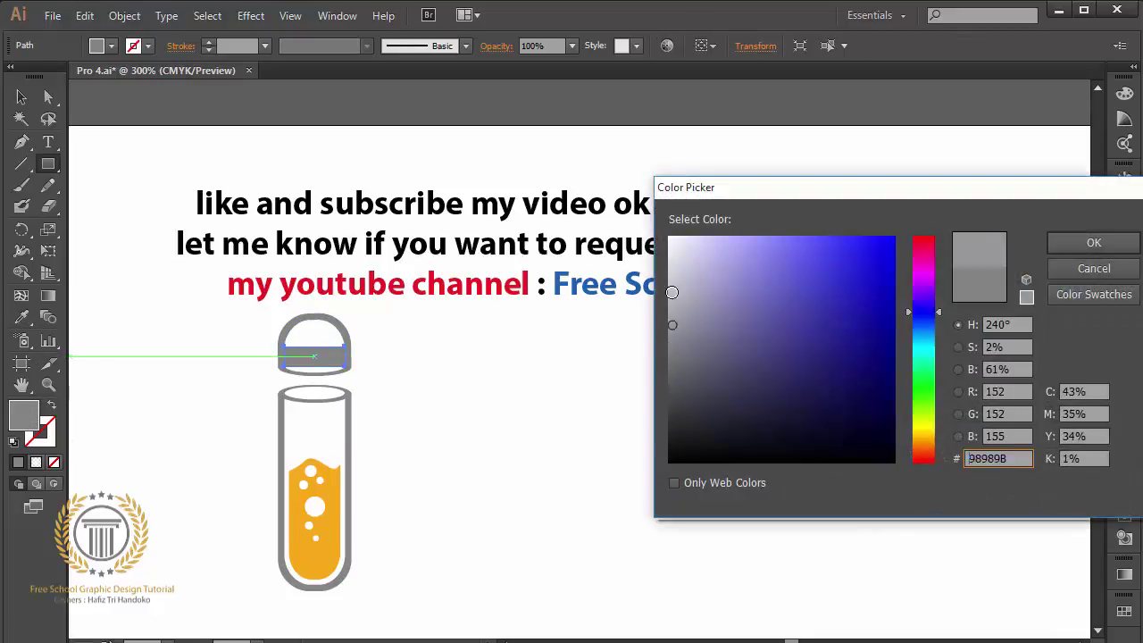
pyautogui.click(1072, 247)
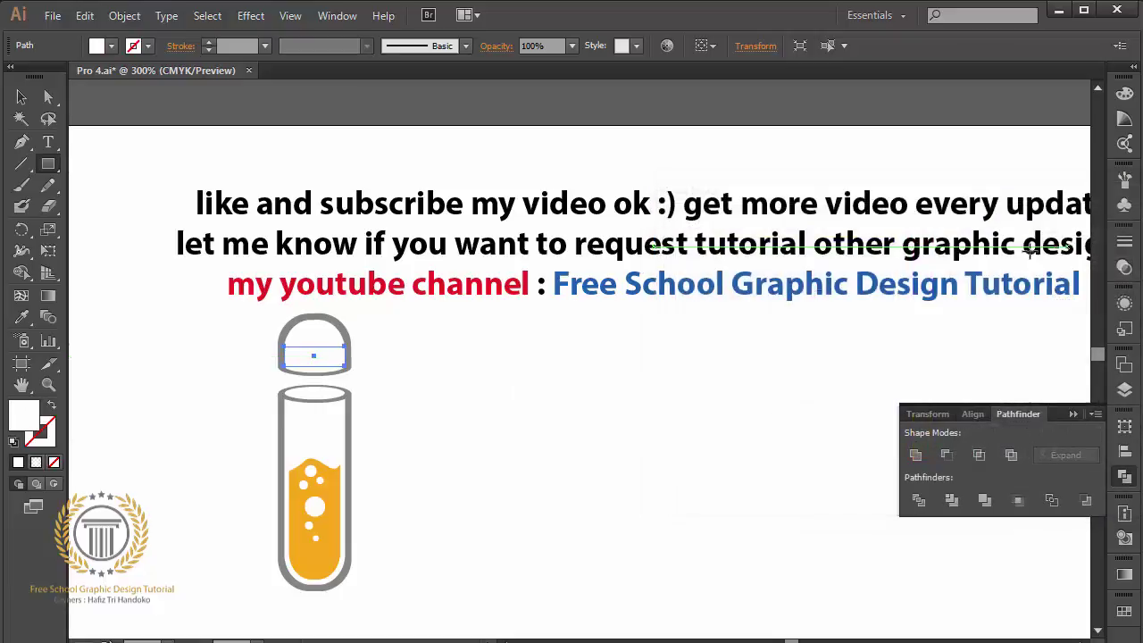
pyautogui.click(21, 96)
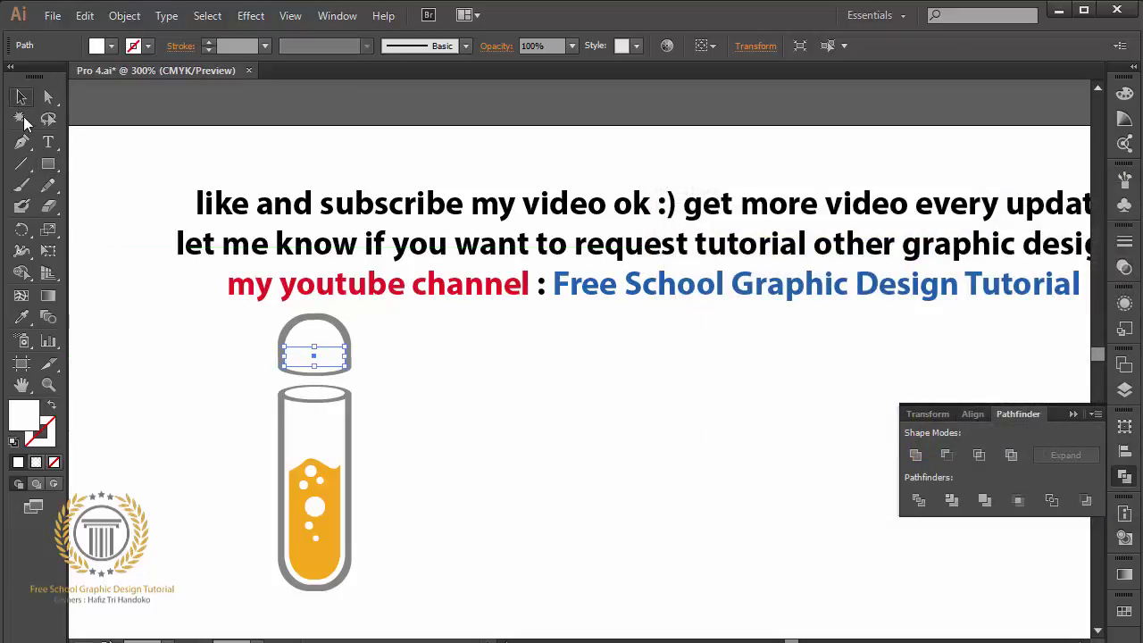
pyautogui.click(175, 381)
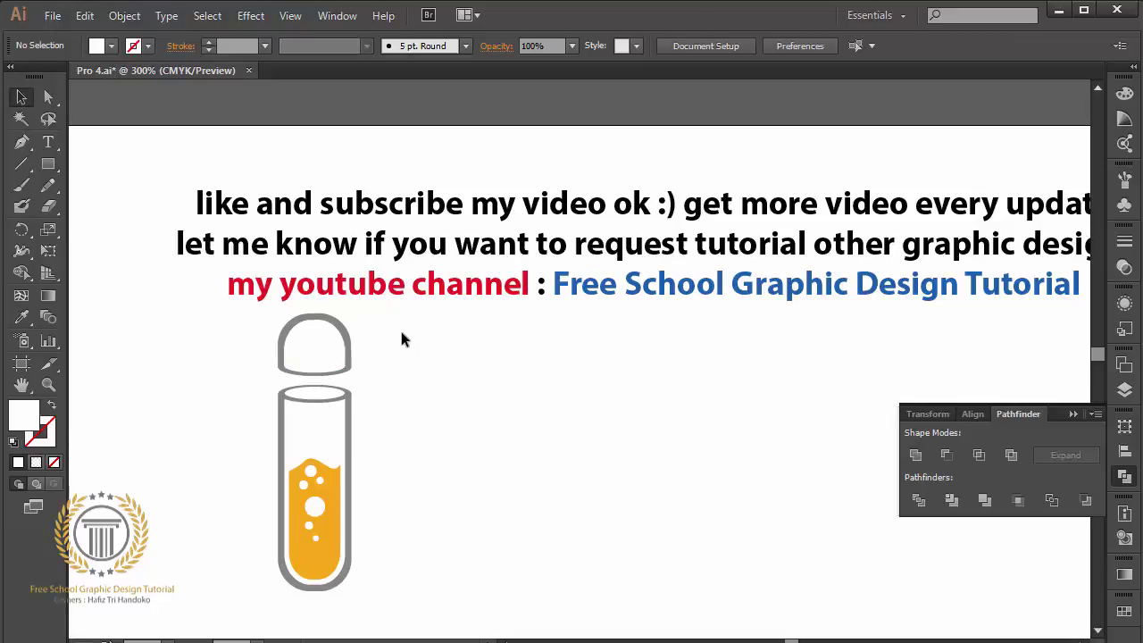
# - Zoom in on the cap and Unite its outer and inner shapes into one path
pyautogui.hotkey('ctrl', '+')
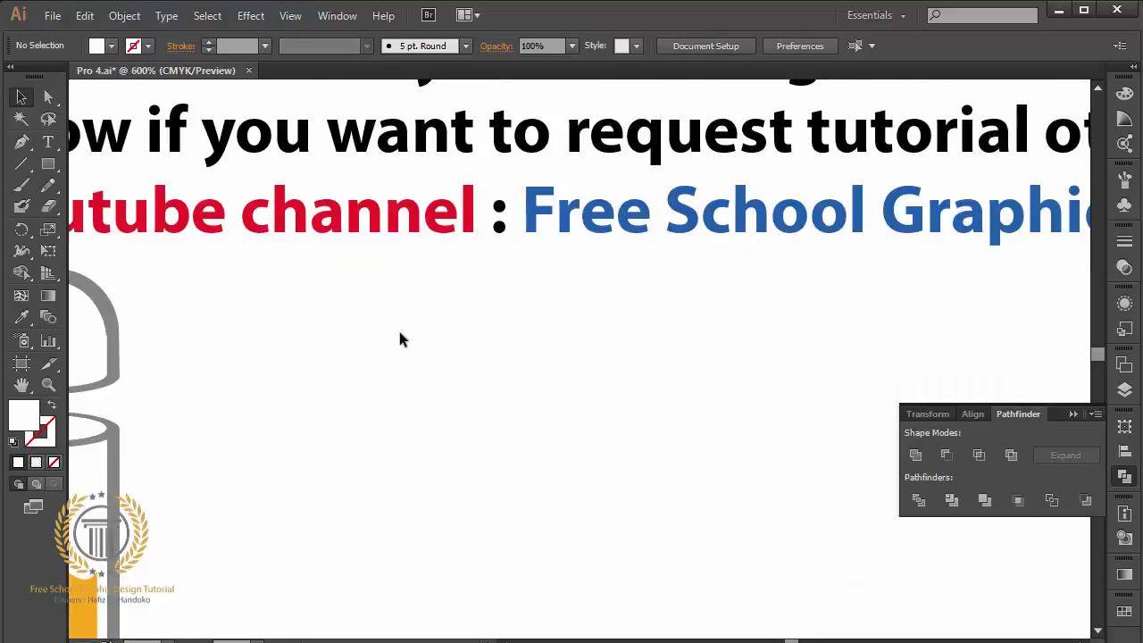
pyautogui.hotkey('ctrl', '+')
pyautogui.hotkey('ctrl', '+')
pyautogui.hscroll(-5, 399, 339)
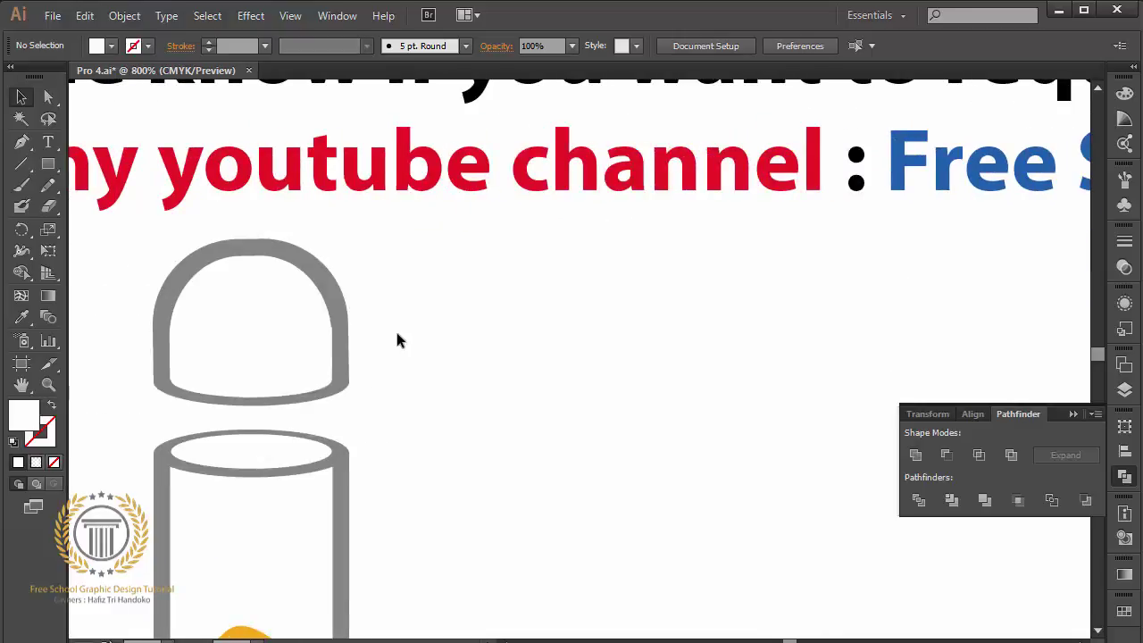
pyautogui.click(288, 361)
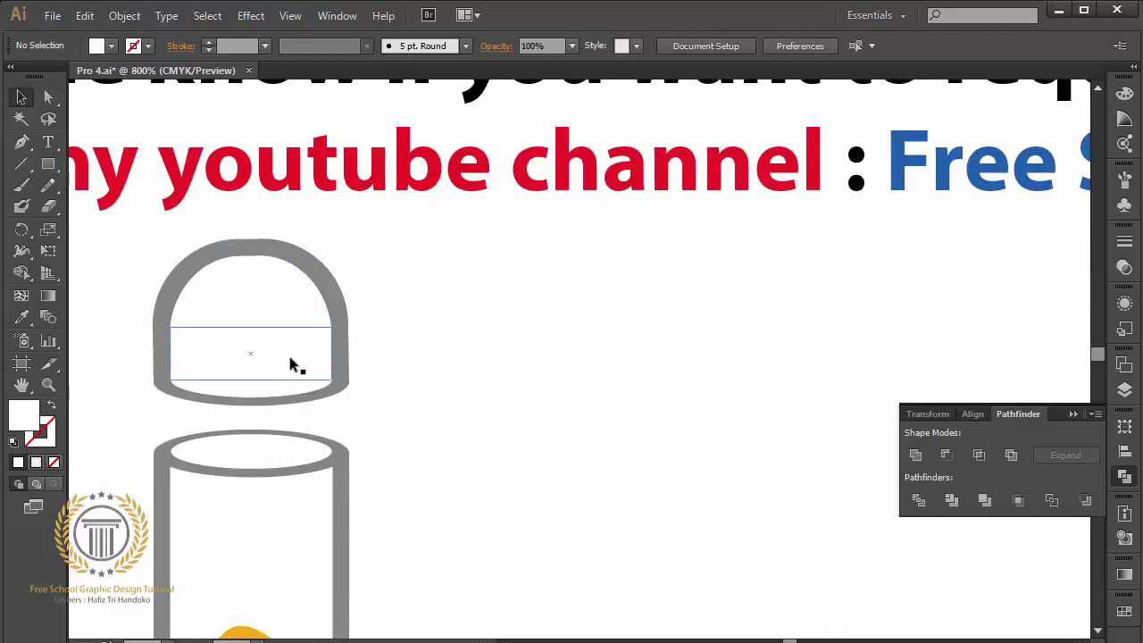
pyautogui.click(392, 348)
pyautogui.moveTo(364, 398); pyautogui.dragTo(342, 377)
pyautogui.click(917, 457)
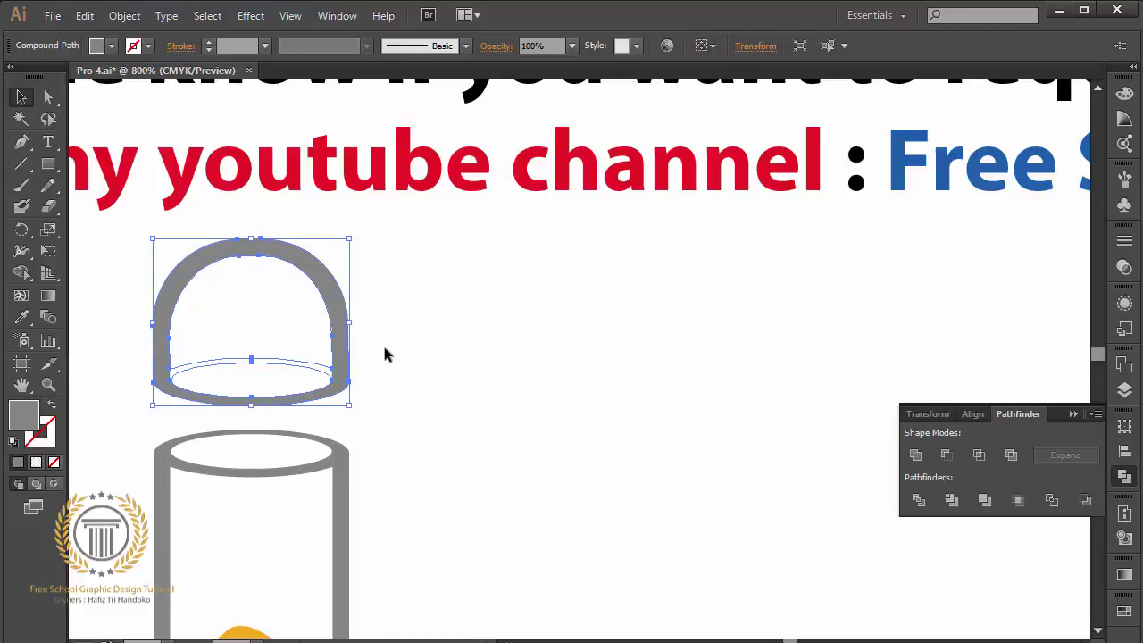
# - Select the cap with the inner rectangle and apply Minus Front to clear the inner oval
pyautogui.moveTo(552, 378); pyautogui.dragTo(256, 319)
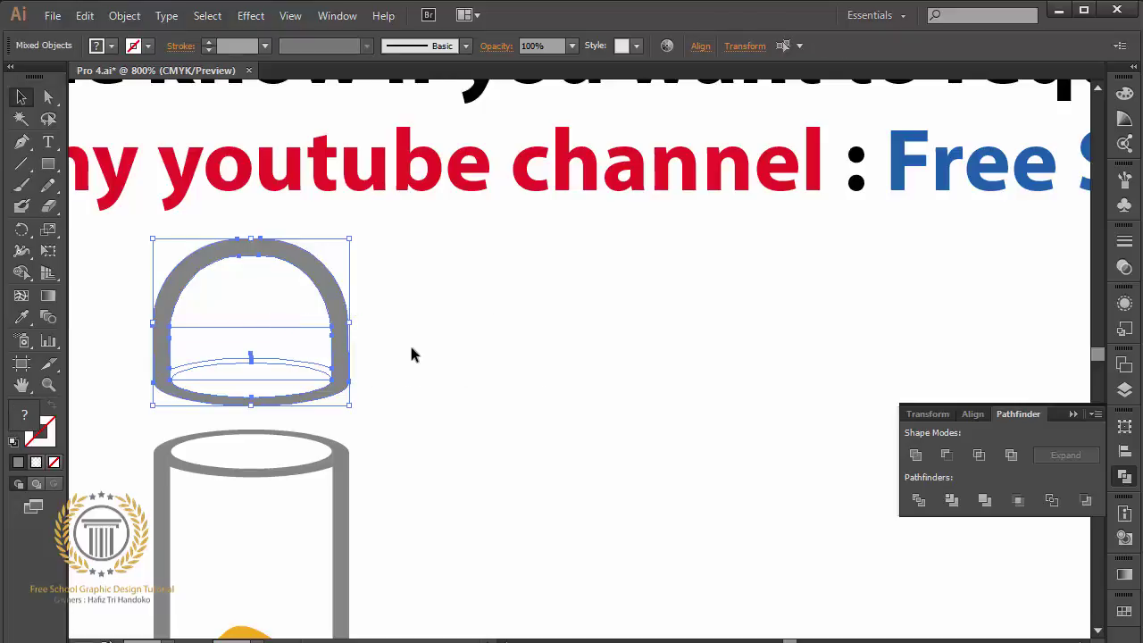
pyautogui.click(410, 344)
pyautogui.click(261, 344)
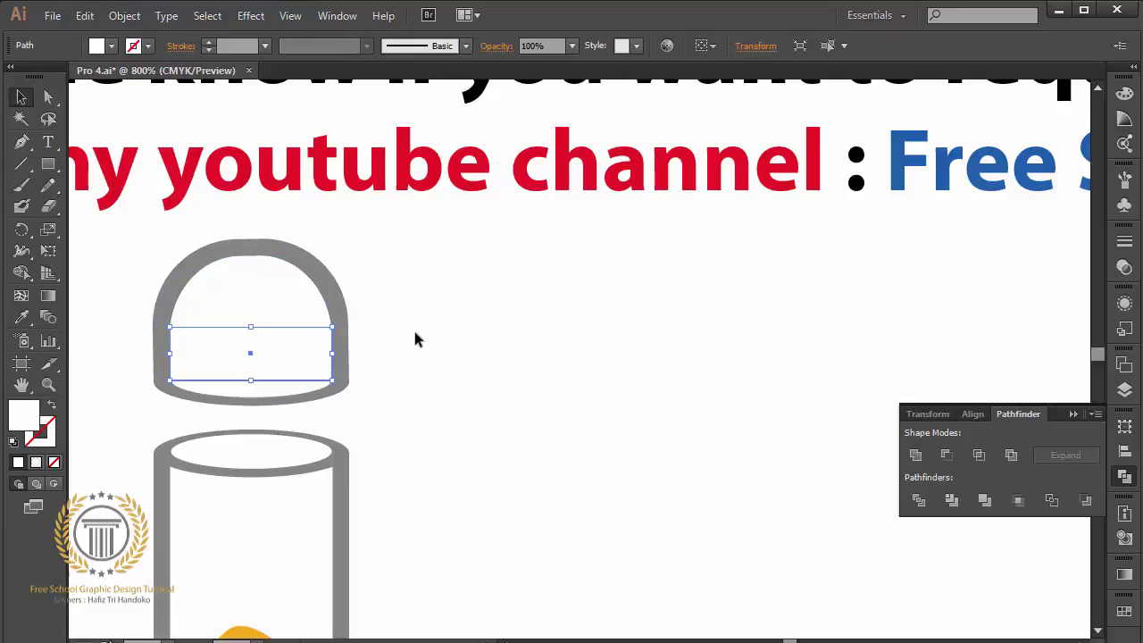
pyautogui.moveTo(416, 340); pyautogui.dragTo(332, 384)
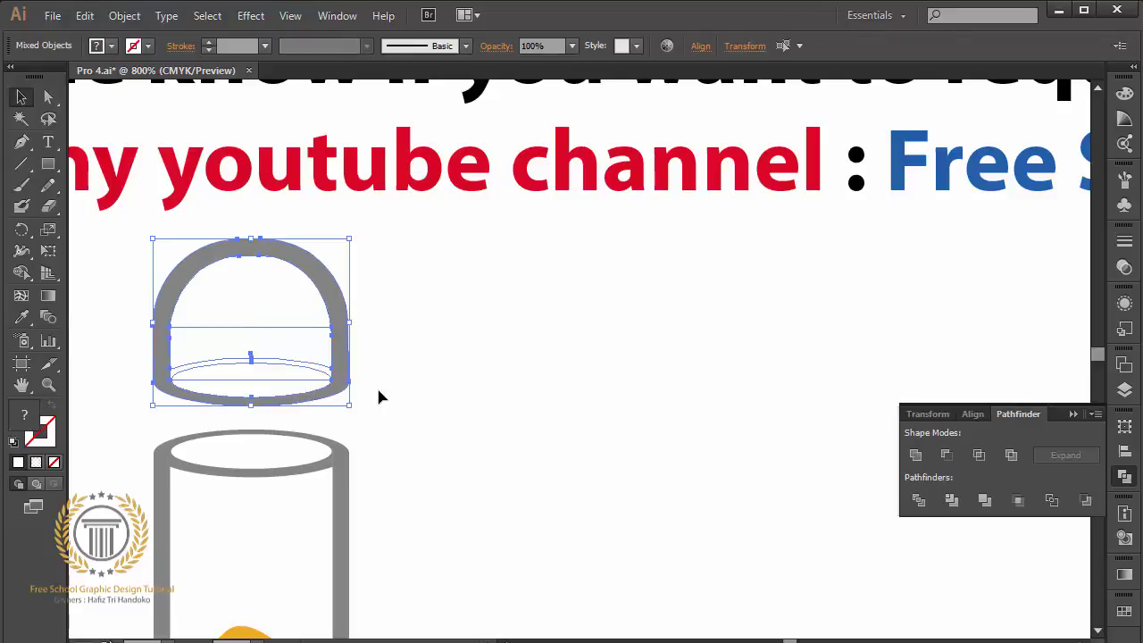
pyautogui.click(945, 455)
pyautogui.click(578, 452)
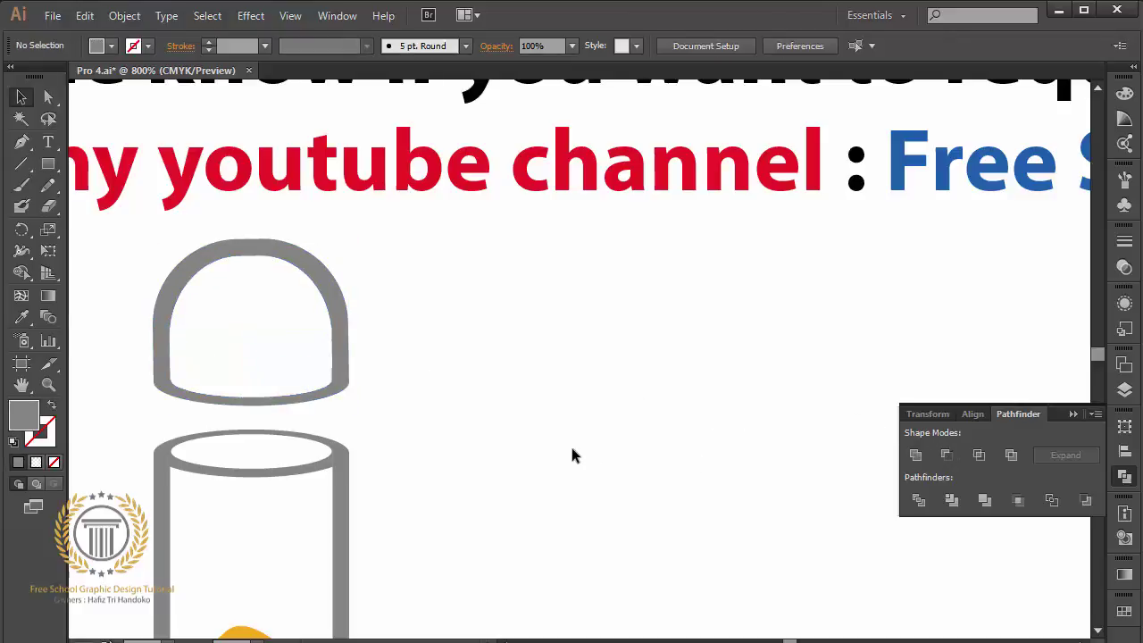
pyautogui.click(49, 165)
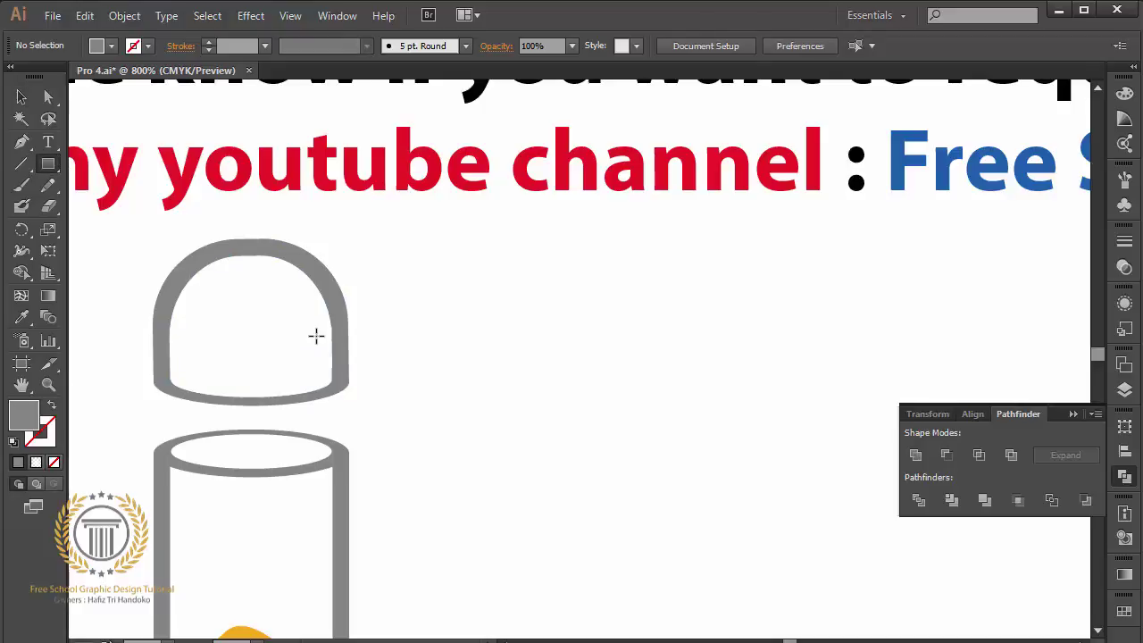
# - Draw thin rectangles along the cap's left and right inner edges
pyautogui.moveTo(331, 337); pyautogui.dragTo(341, 382)
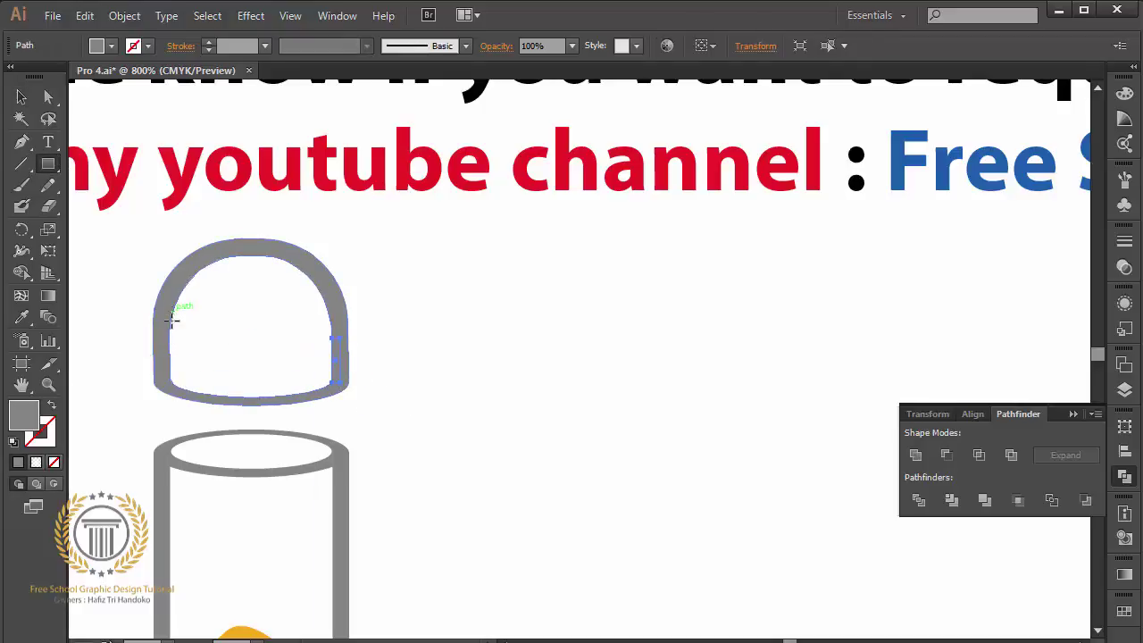
pyautogui.moveTo(172, 313); pyautogui.dragTo(164, 380)
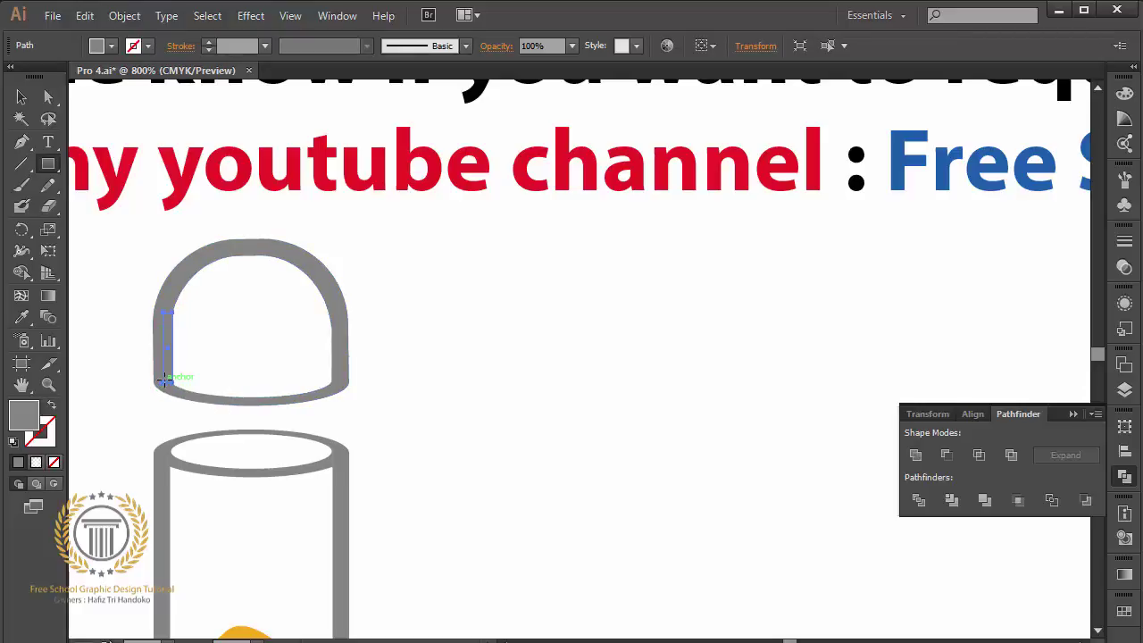
pyautogui.hotkey('ctrl', 'shift', 'a')
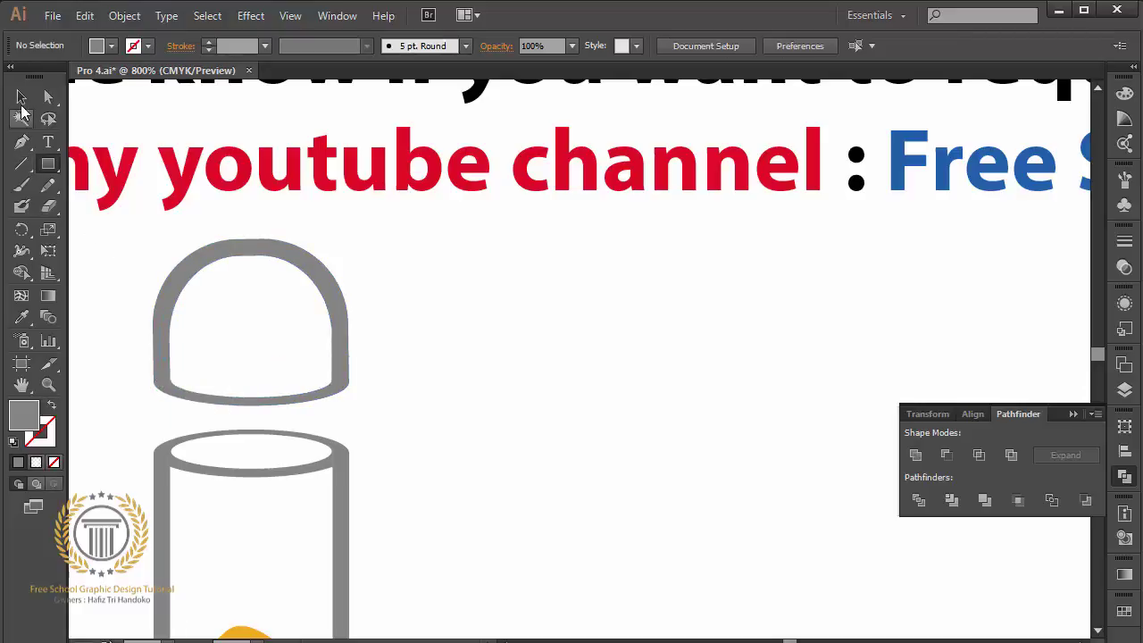
pyautogui.click(22, 96)
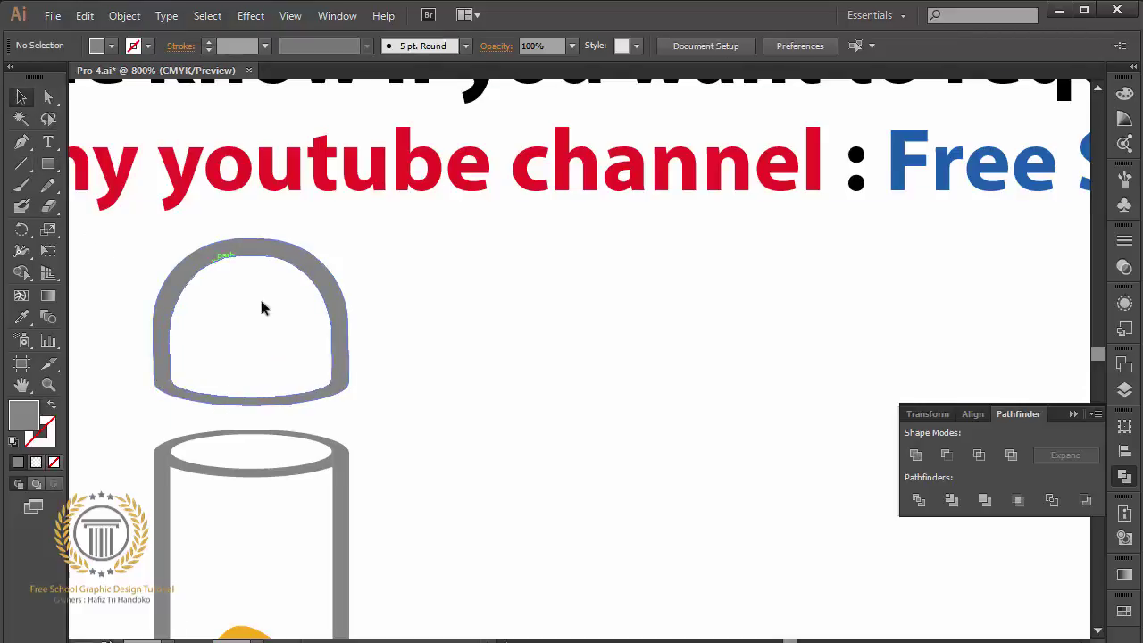
pyautogui.click(337, 371)
pyautogui.hotkey('ctrl', 'shift', 'a')
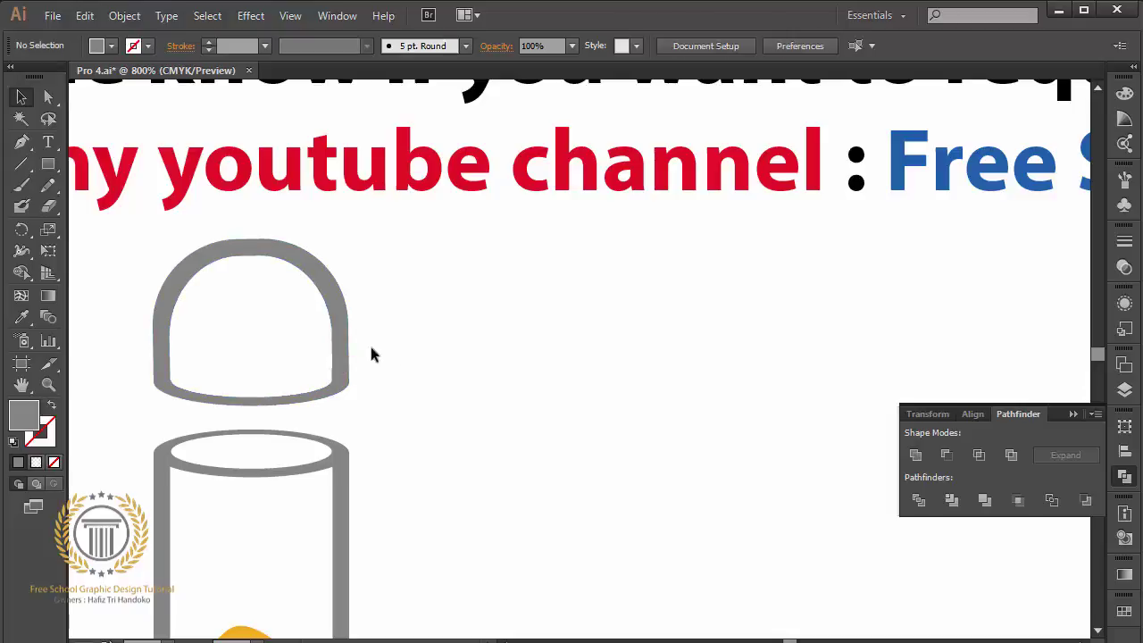
# - Trace a grey Pen shape filling the cap's interior, adjusting points to cover the gaps
pyautogui.click(22, 142)
pyautogui.click(183, 266)
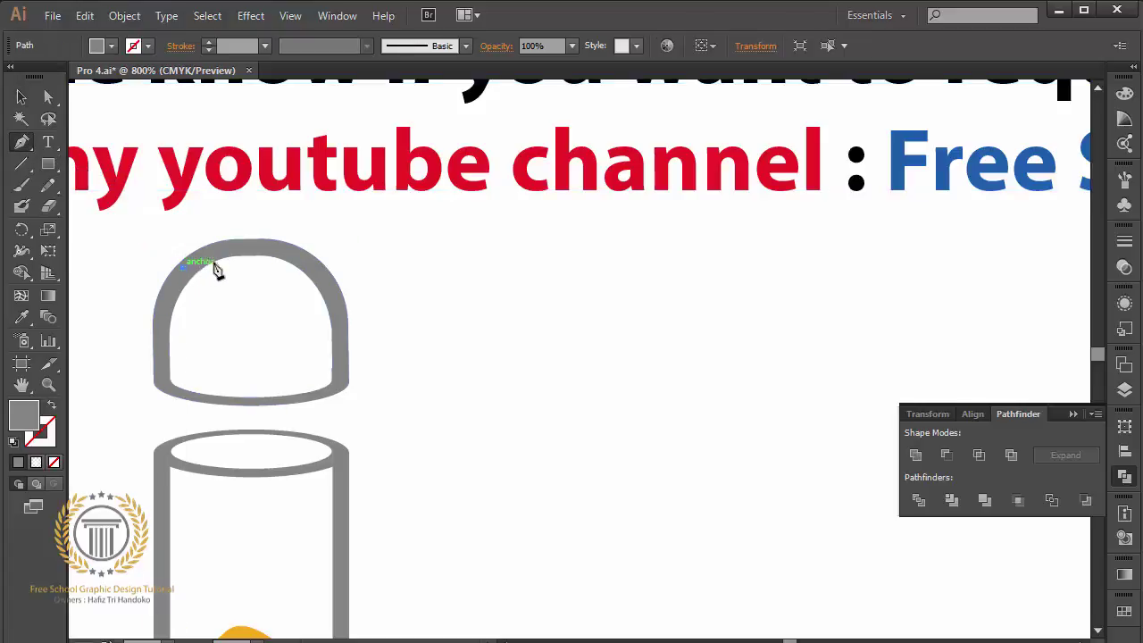
pyautogui.click(270, 251)
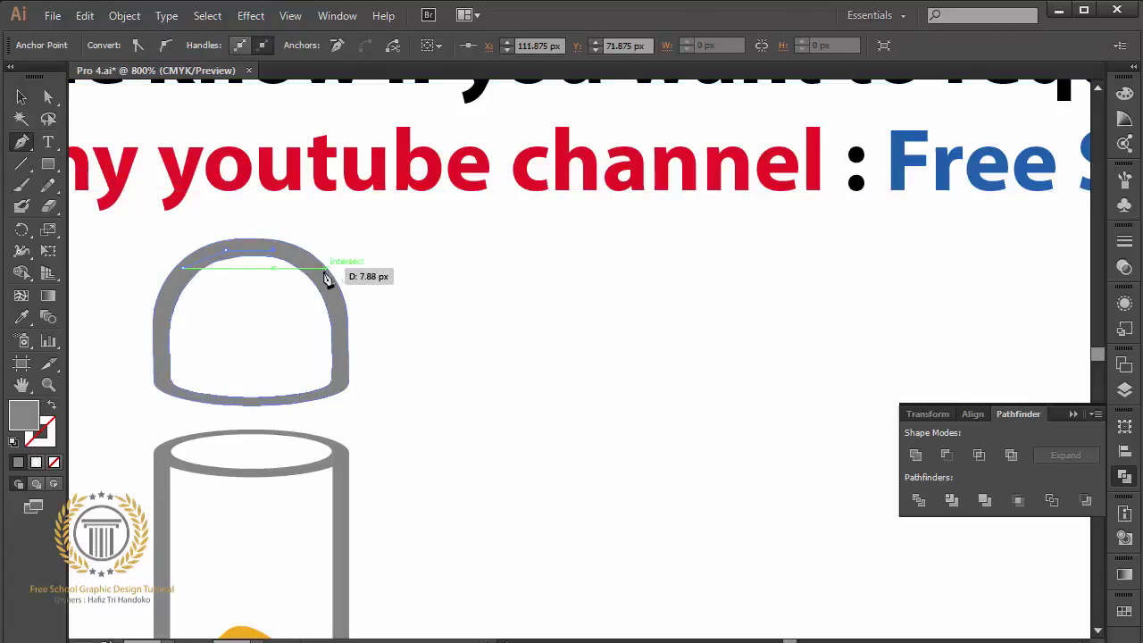
pyautogui.click(318, 276)
pyautogui.click(337, 341)
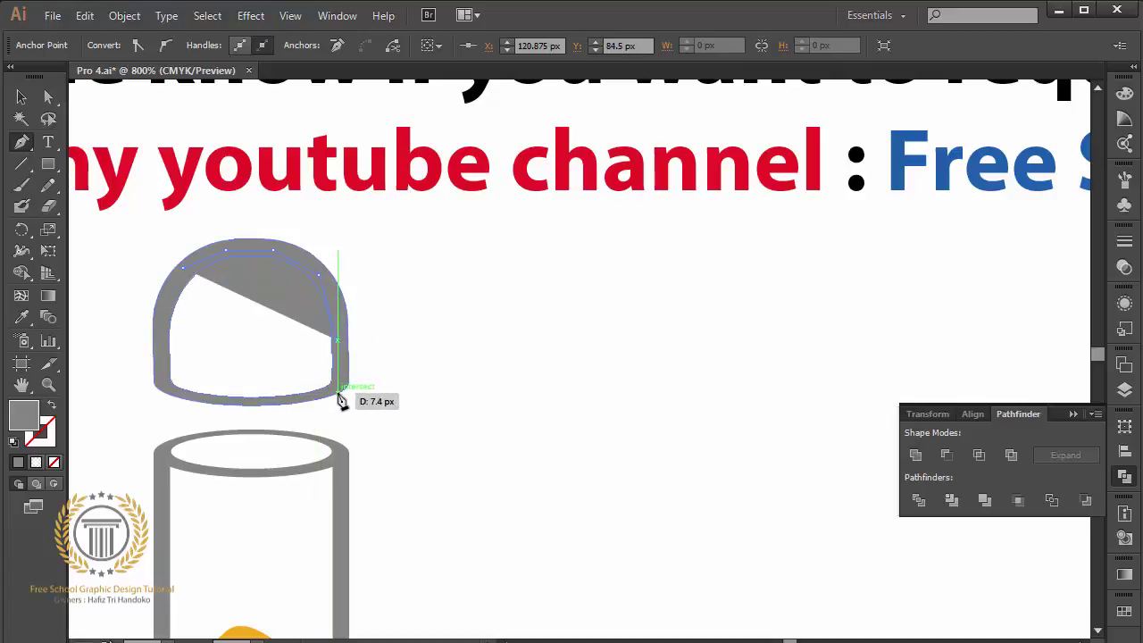
pyautogui.click(334, 387)
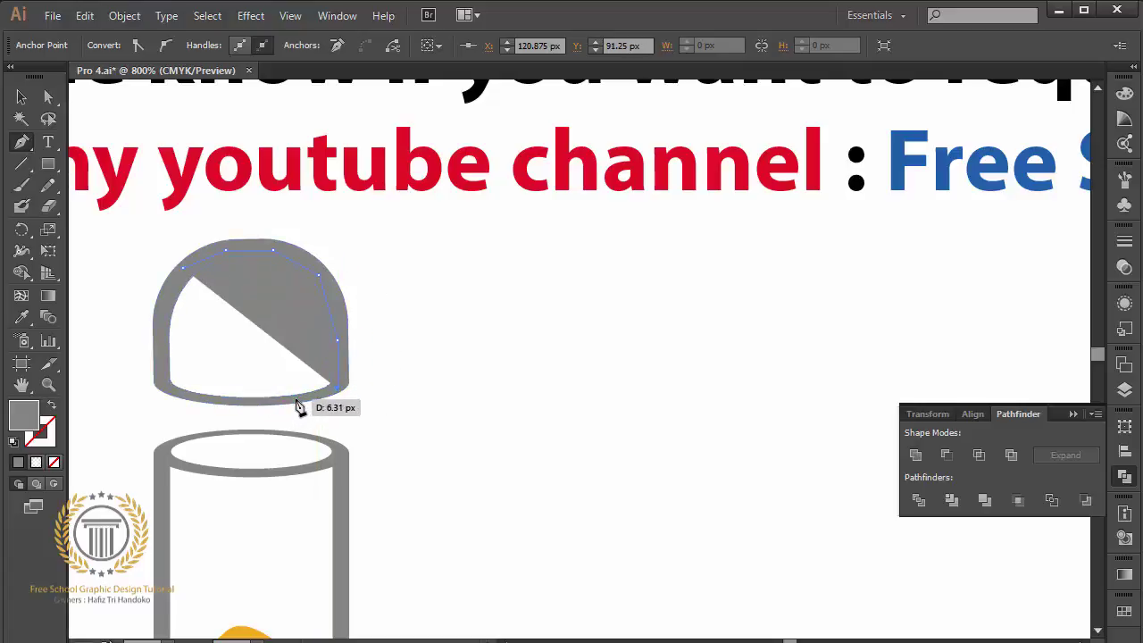
pyautogui.click(296, 397)
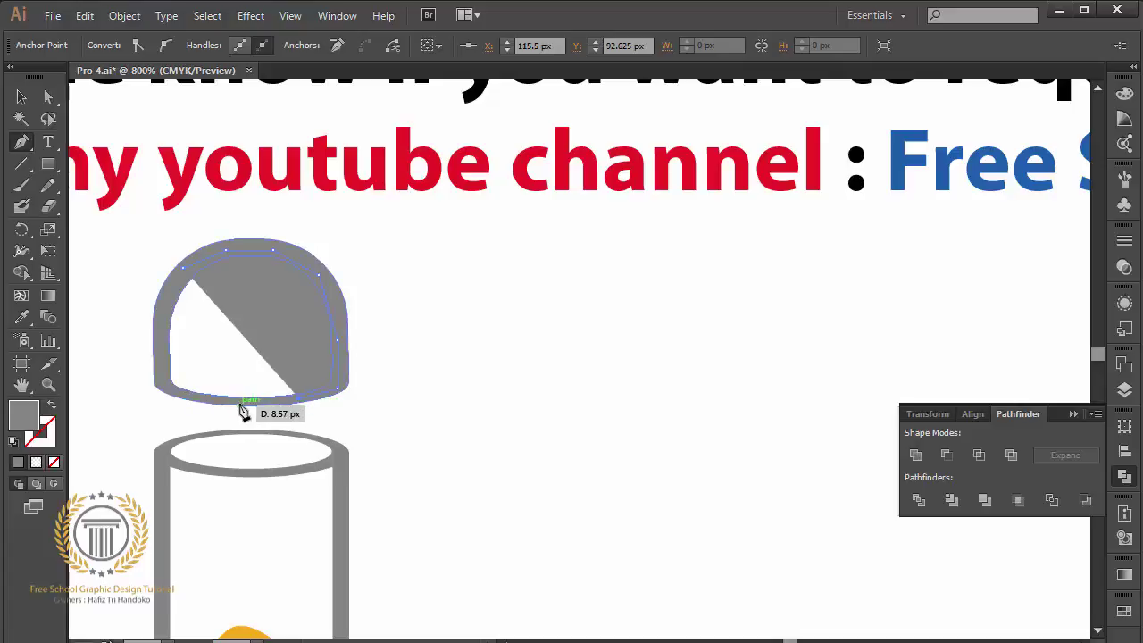
pyautogui.click(261, 399)
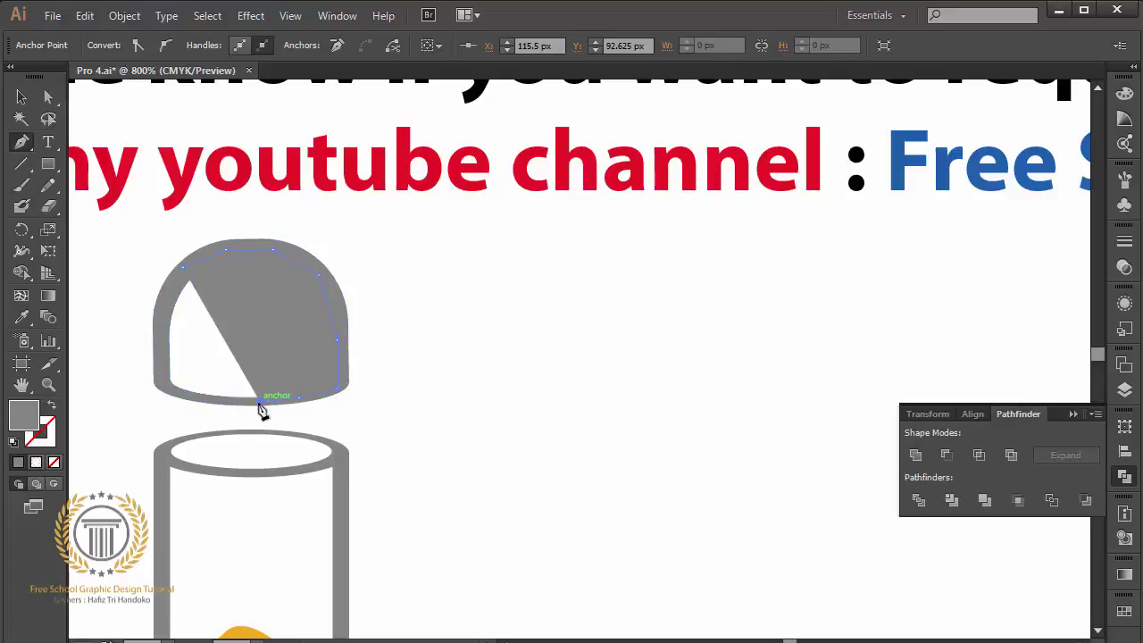
pyautogui.click(174, 390)
pyautogui.moveTo(217, 399); pyautogui.dragTo(169, 391)
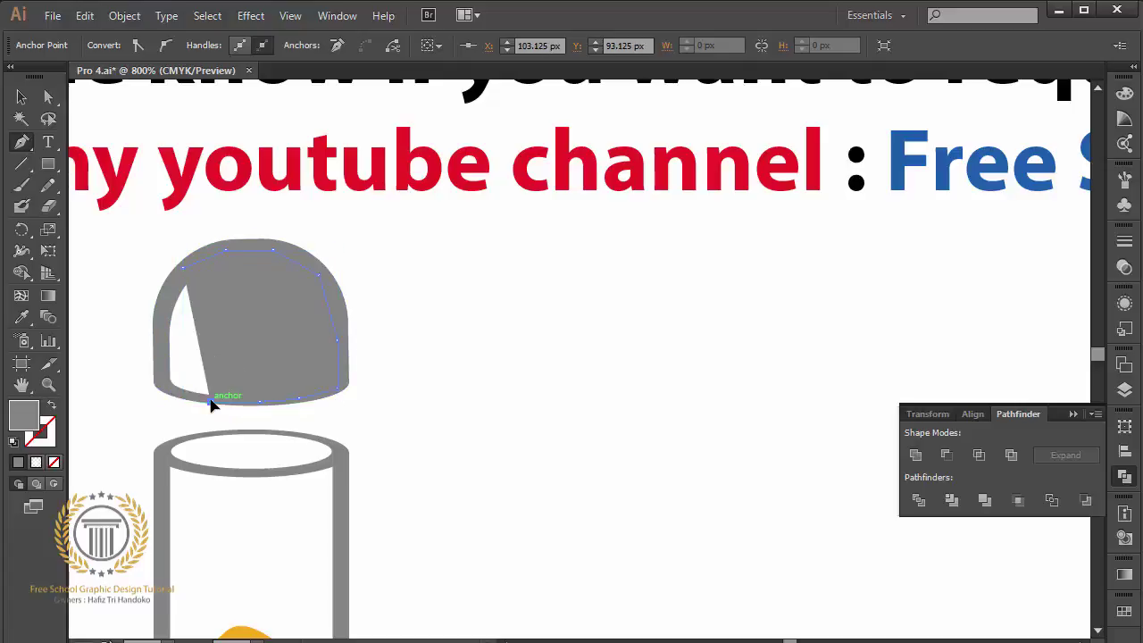
pyautogui.moveTo(169, 325)
pyautogui.mouseDown()
pyautogui.moveTo(185, 277)
pyautogui.moveTo(167, 265)
pyautogui.mouseUp()
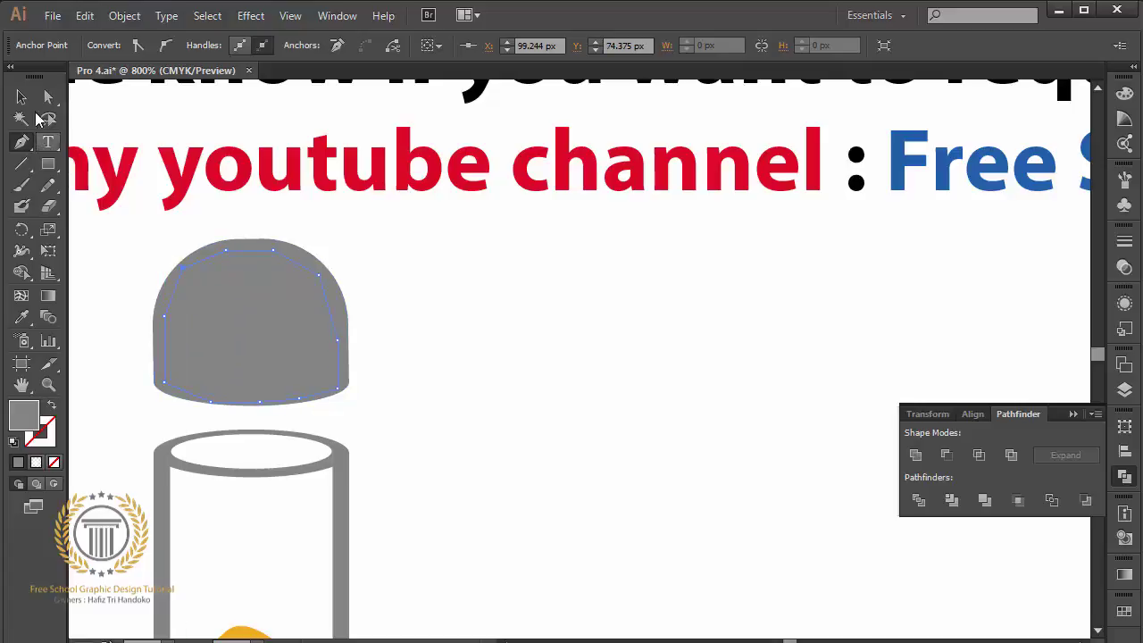
pyautogui.click(21, 96)
# - Release the cap's compound path and eyedrop the orange liquid colour onto its inner part
pyautogui.click(334, 302)
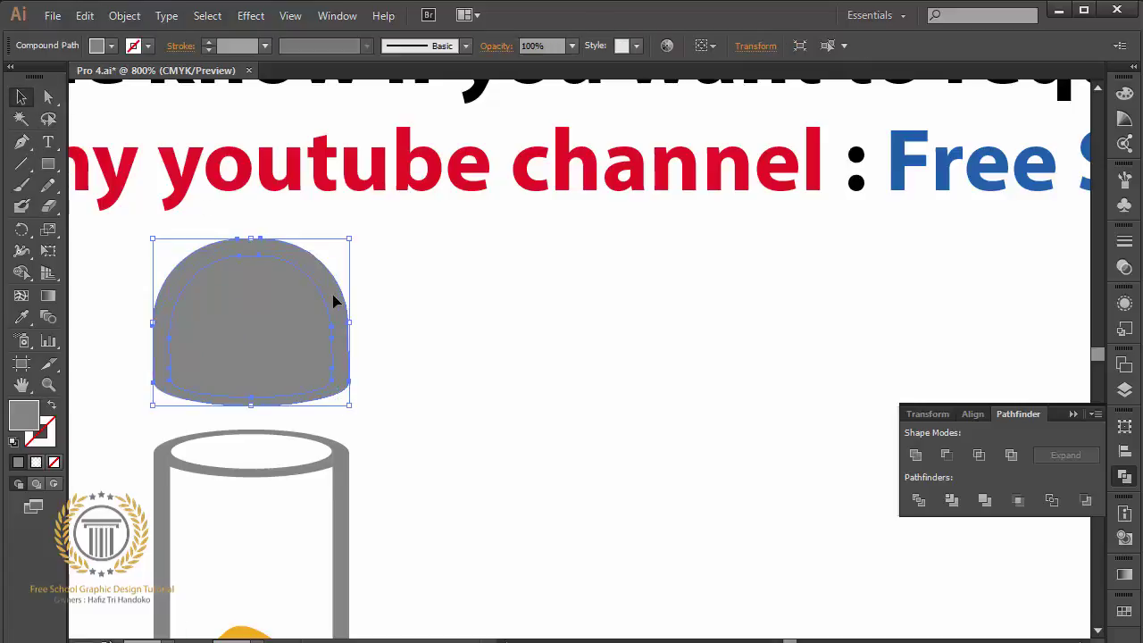
pyautogui.rightClick(334, 302)
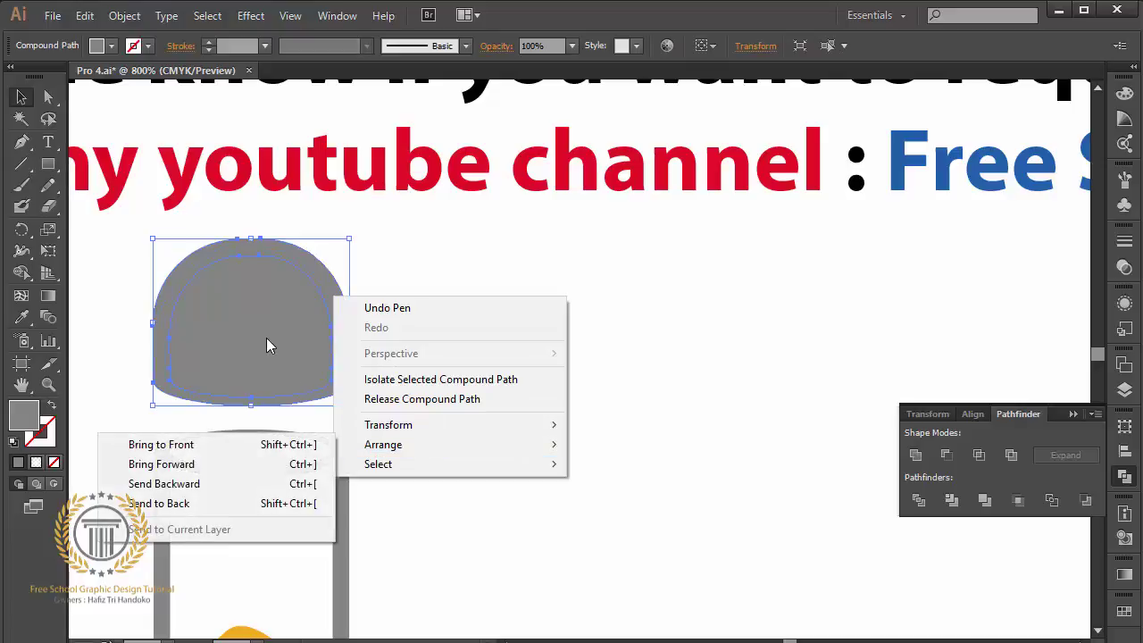
pyautogui.click(317, 277)
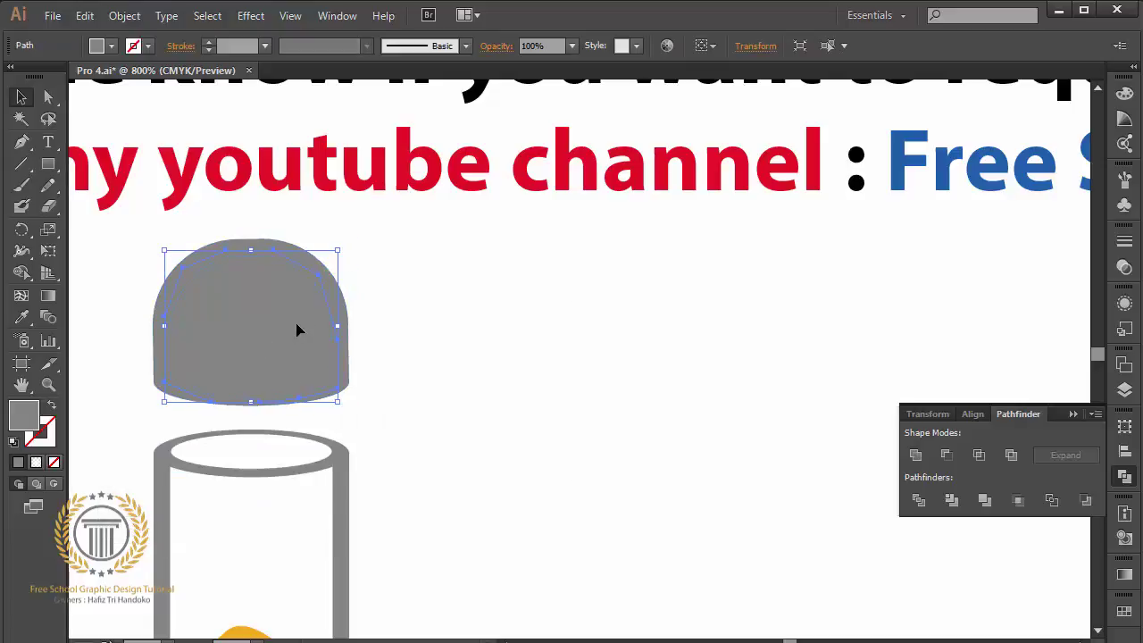
pyautogui.click(22, 321)
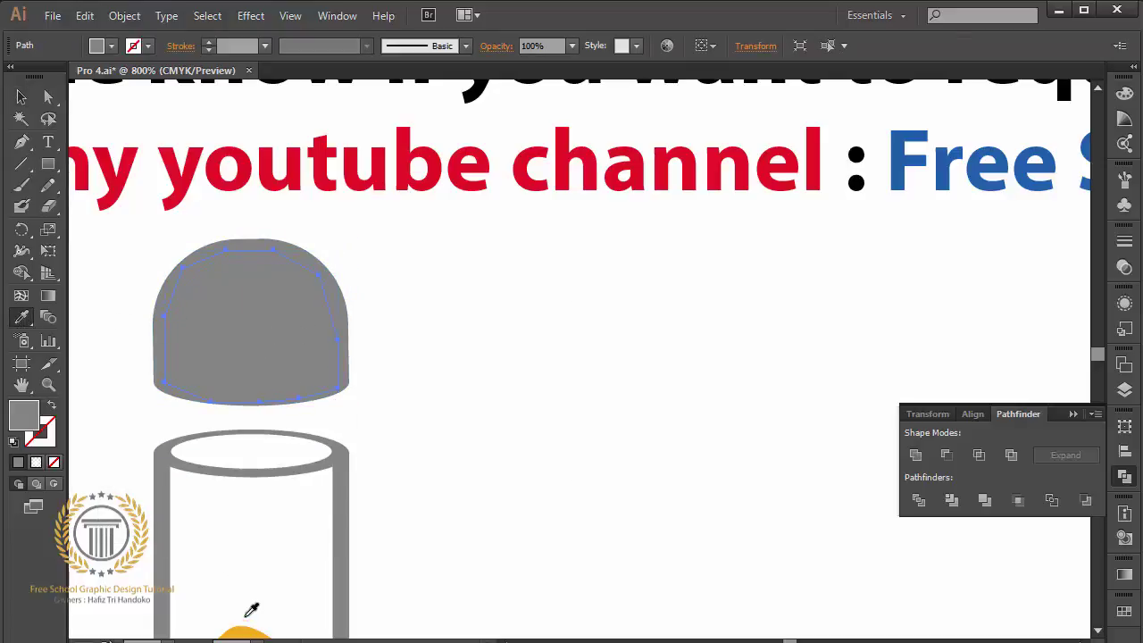
pyautogui.click(243, 625)
# - Select the full cap shape, copy it and paste a copy in front
pyautogui.click(21, 96)
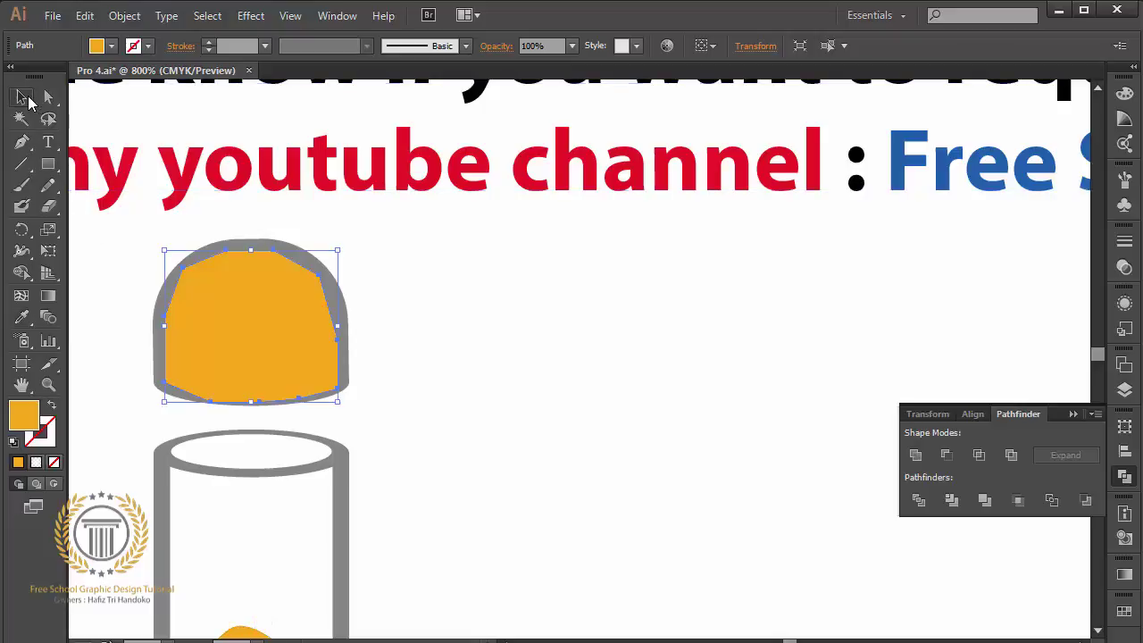
pyautogui.click(335, 291)
pyautogui.hotkey('ctrl', '8')
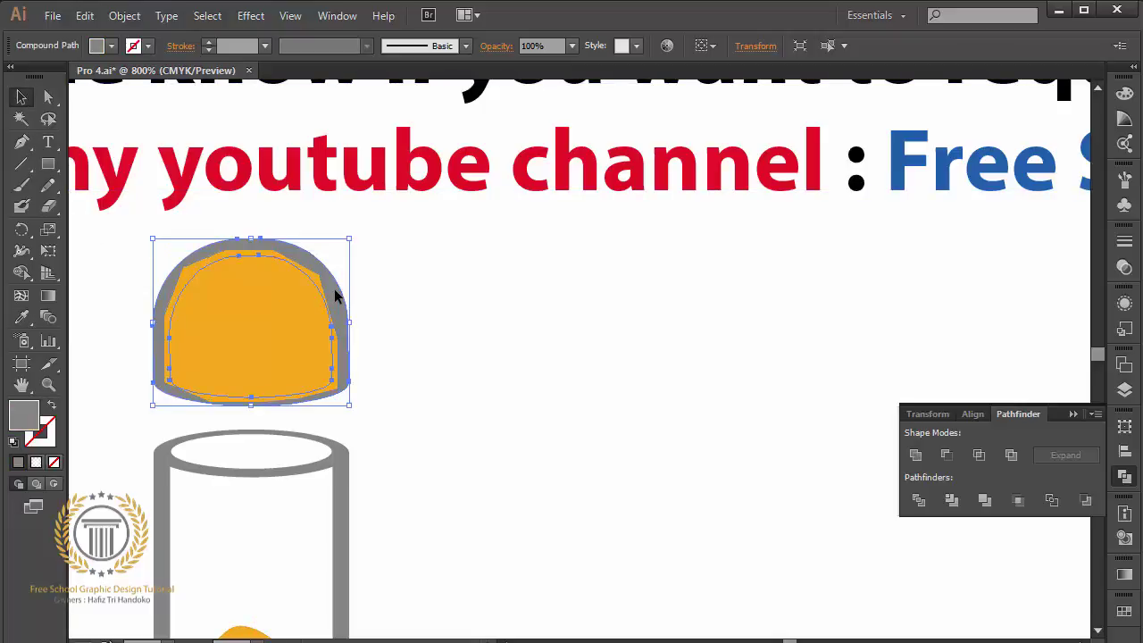
pyautogui.rightClick(336, 292)
pyautogui.click(326, 277)
pyautogui.hotkey('ctrl', 'shift', 'b')
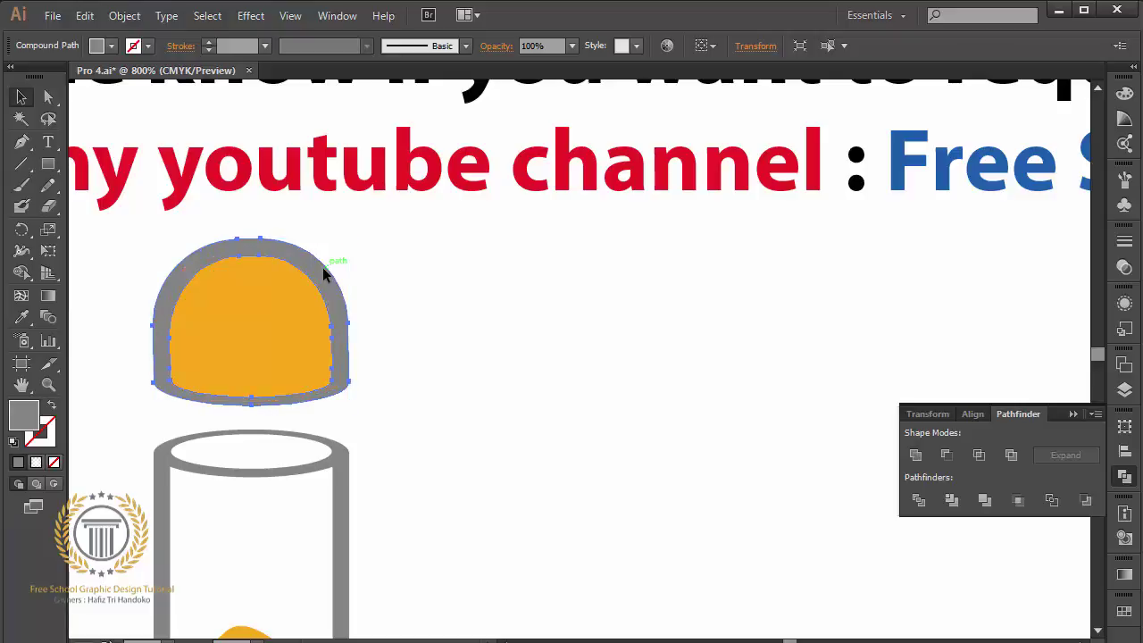
pyautogui.hotkey('ctrl', 'shift', 'b')
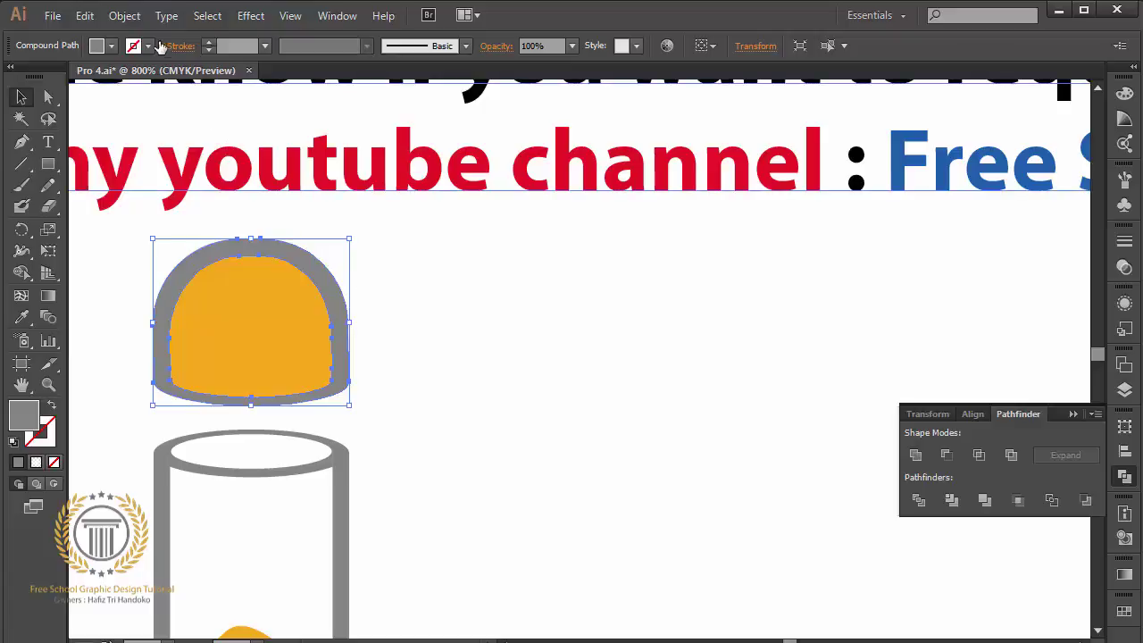
pyautogui.click(85, 16)
pyautogui.click(114, 101)
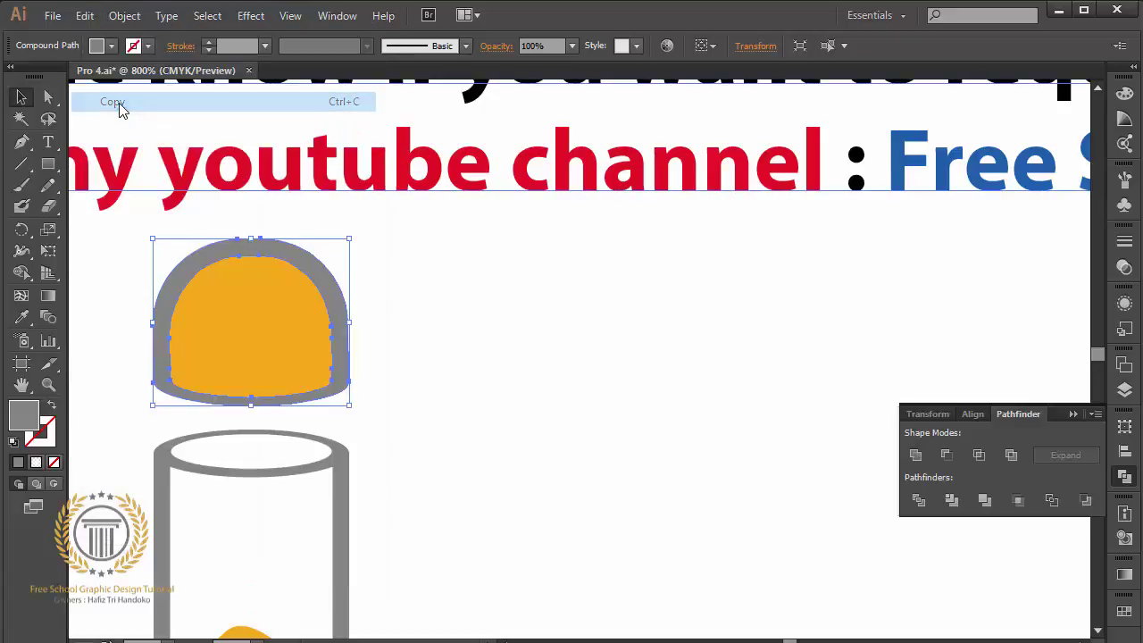
pyautogui.click(85, 16)
pyautogui.click(147, 141)
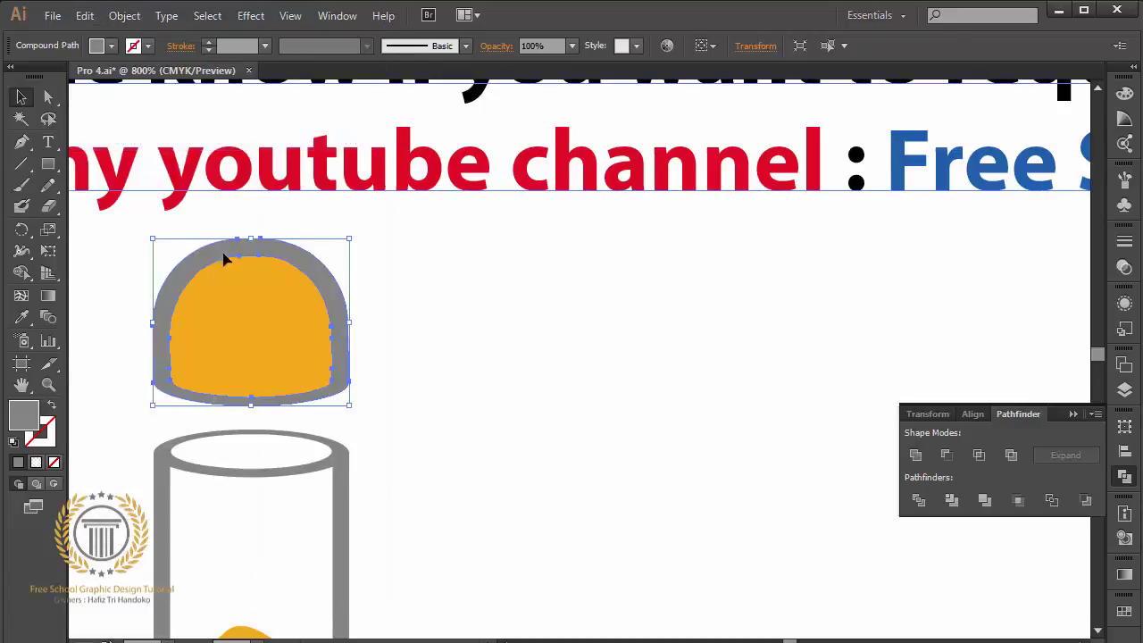
# - Intersect the overlapping cap shapes into one orange dome and shrink it from top and bottom
pyautogui.keyDown('shift'); pyautogui.click(255, 331); pyautogui.keyUp('shift')
pyautogui.click(978, 457)
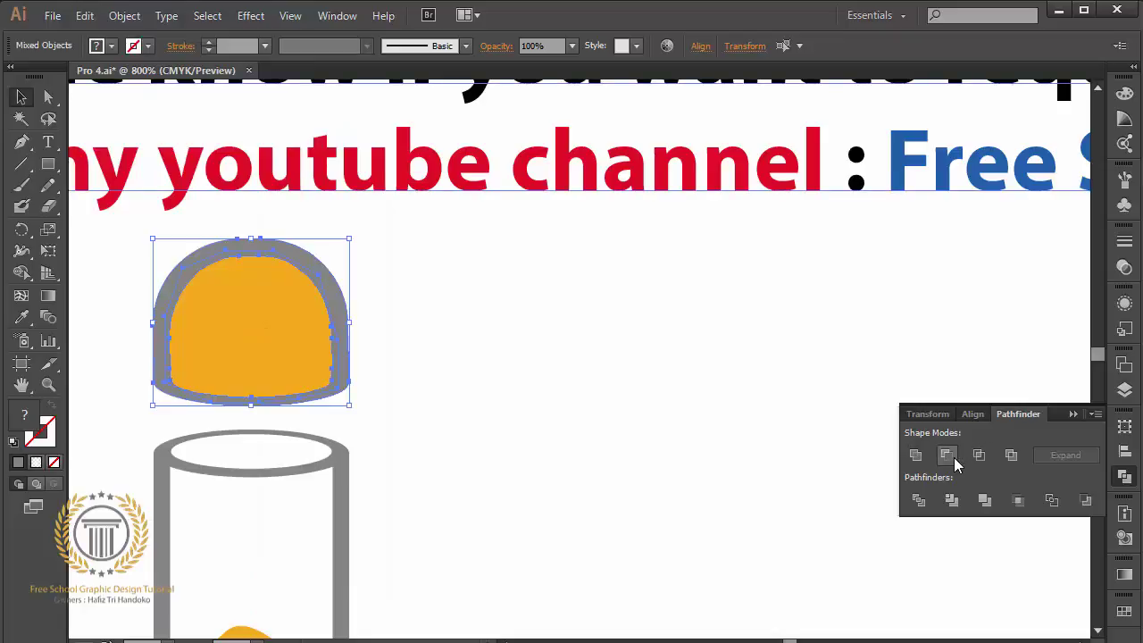
pyautogui.moveTo(252, 398); pyautogui.dragTo(254, 384)
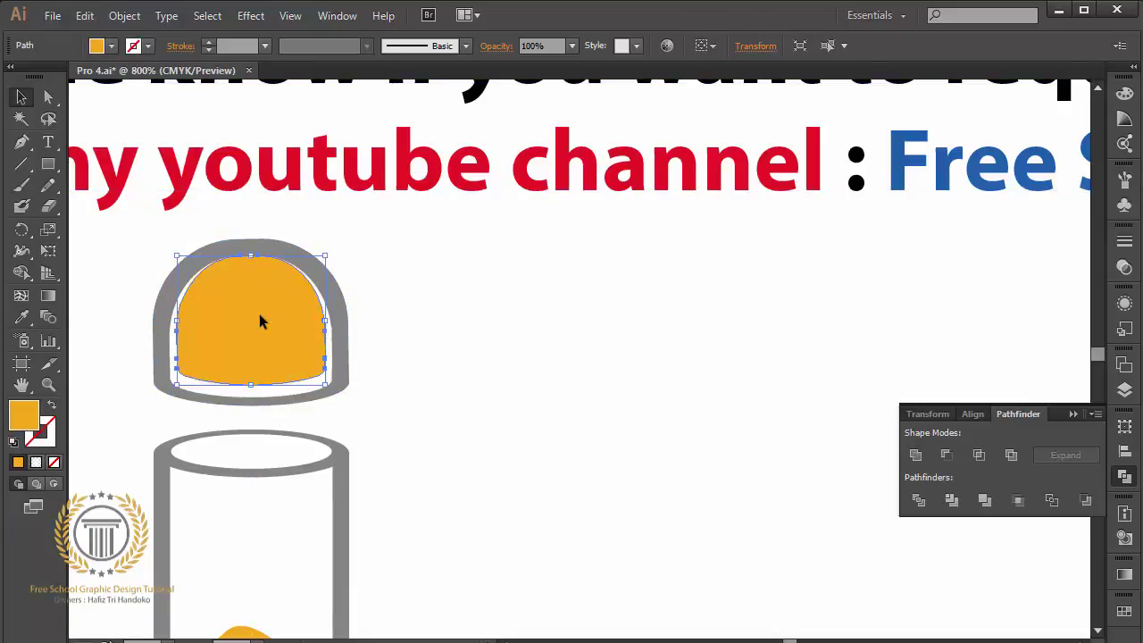
pyautogui.moveTo(251, 258); pyautogui.dragTo(252, 269)
# - Nudge the orange dome and resize it from the top to about 18.32 × 15.94 px
pyautogui.click(374, 330)
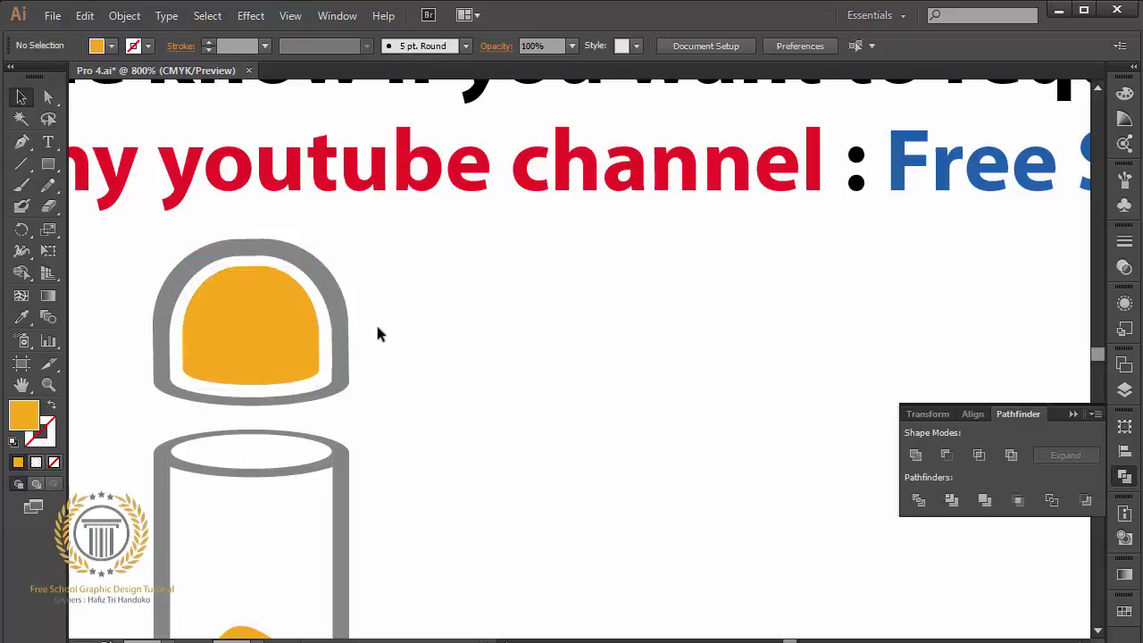
pyautogui.hotkey('ctrl', '-')
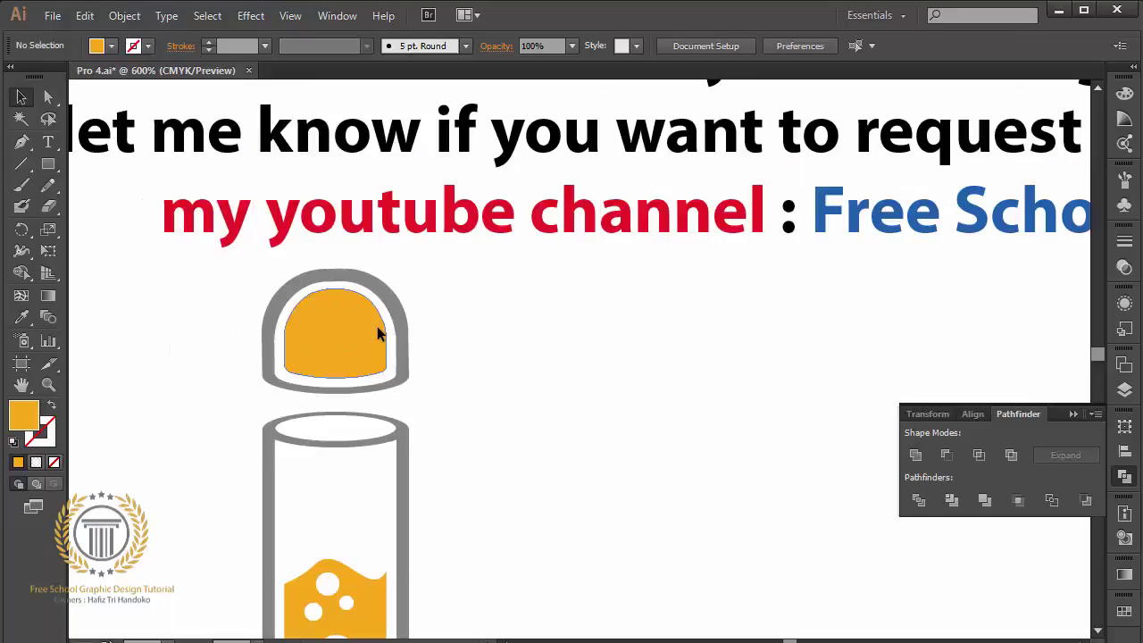
pyautogui.hotkey('ctrl', '-')
pyautogui.hotkey('ctrl', '+')
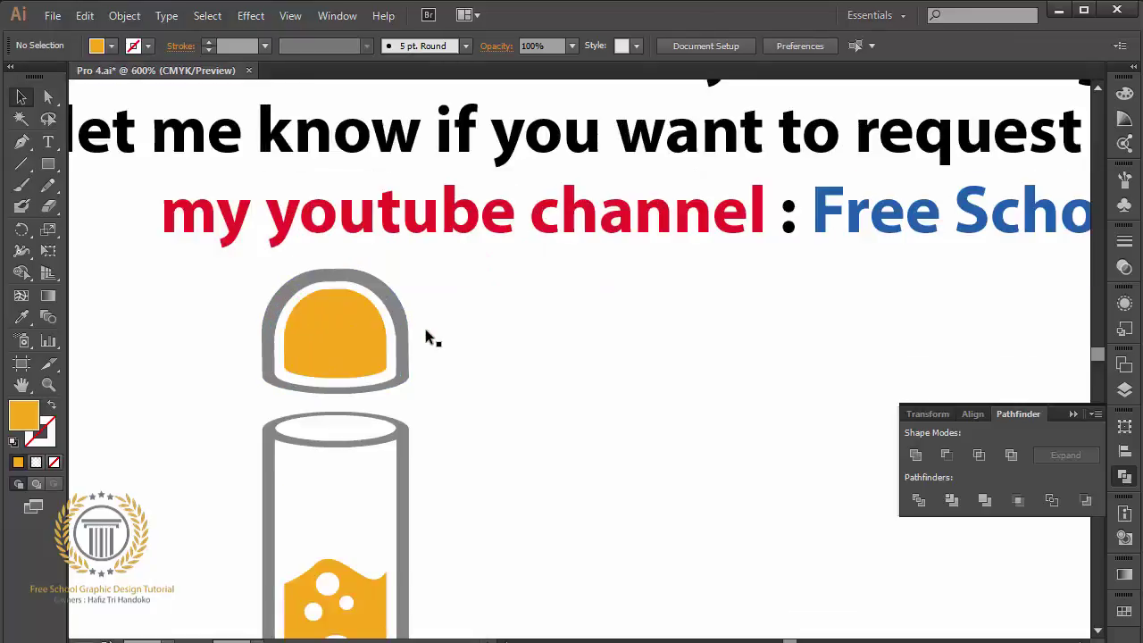
pyautogui.click(367, 352)
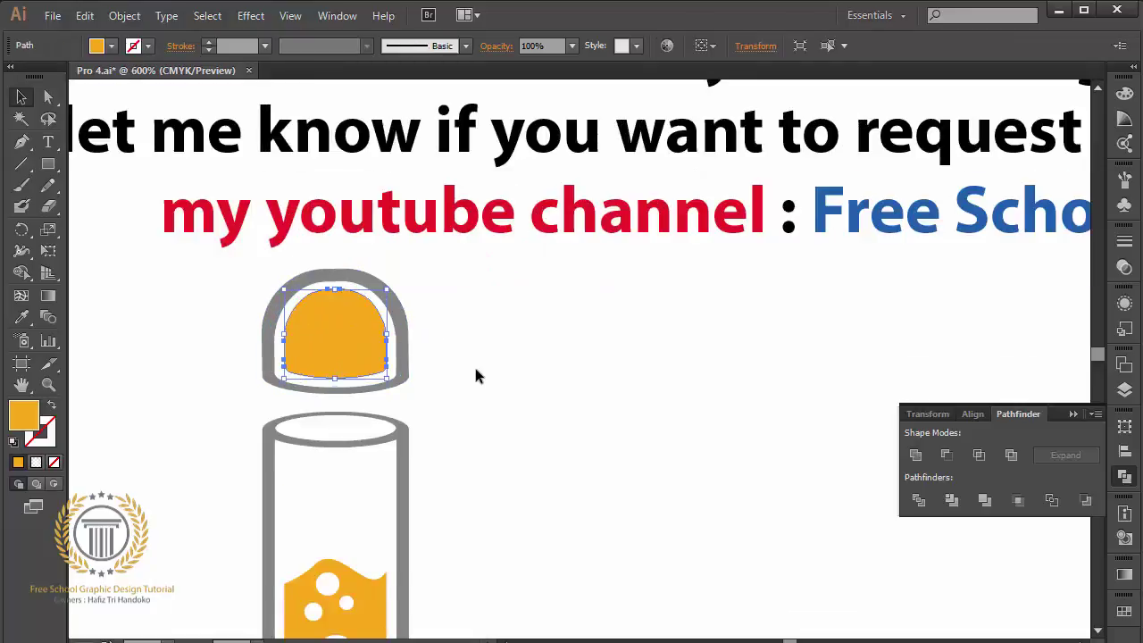
pyautogui.press('Down')
pyautogui.press('Up')
pyautogui.moveTo(336, 288); pyautogui.dragTo(338, 295)
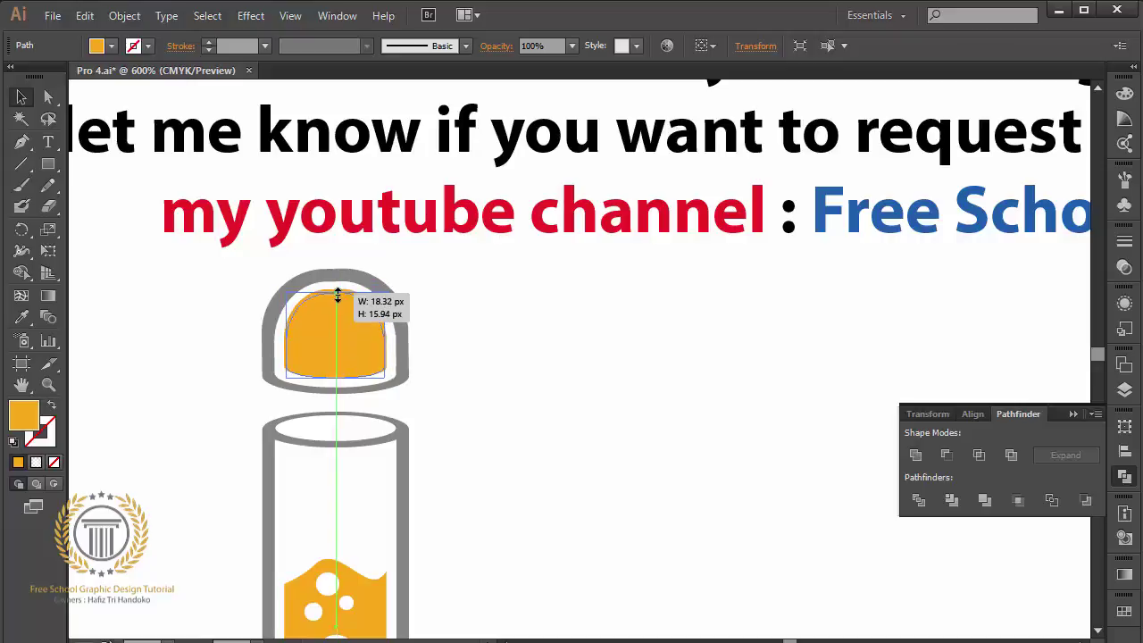
pyautogui.moveTo(338, 294); pyautogui.dragTo(339, 294)
pyautogui.click(470, 336)
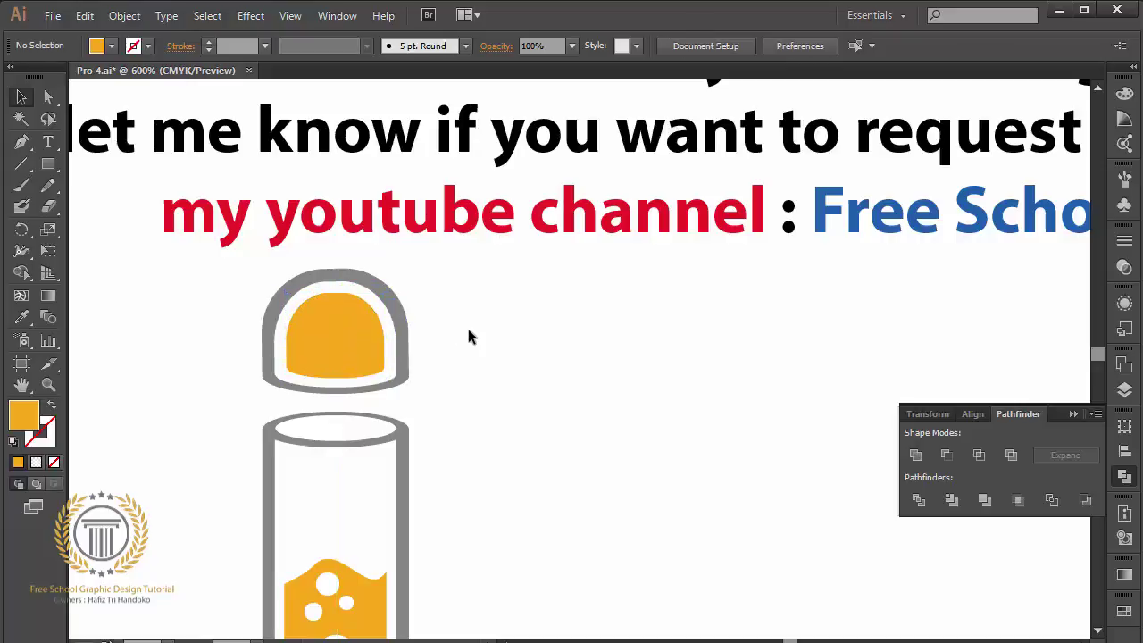
# - Select all the test-tube parts and group them
pyautogui.hotkey('ctrl', '-')
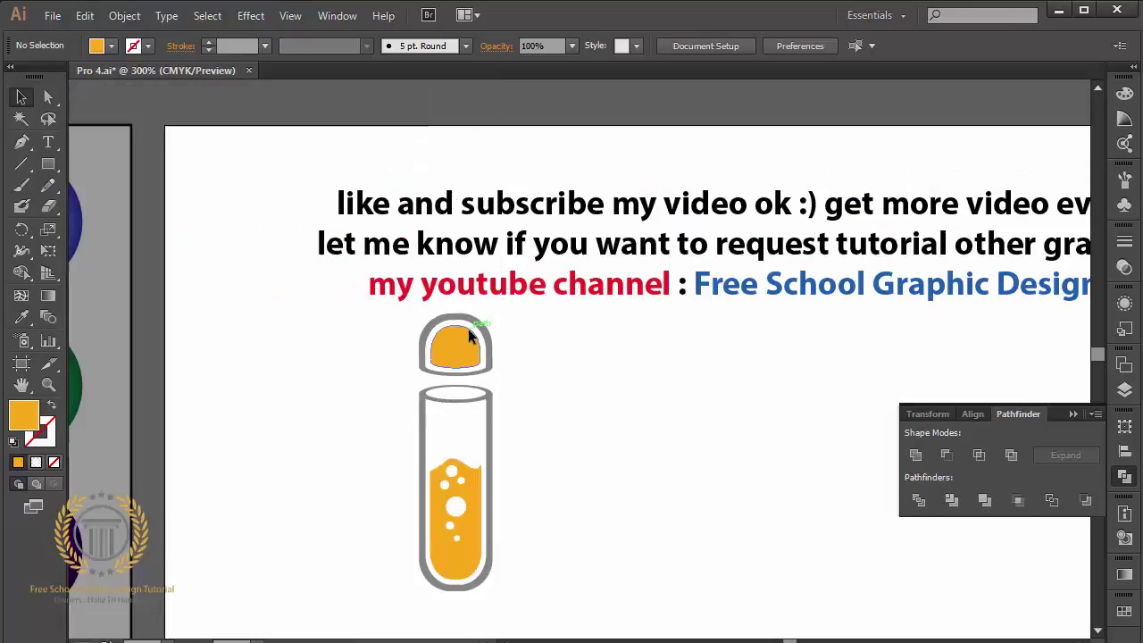
pyautogui.moveTo(394, 588); pyautogui.dragTo(598, 353)
pyautogui.rightClick(597, 359)
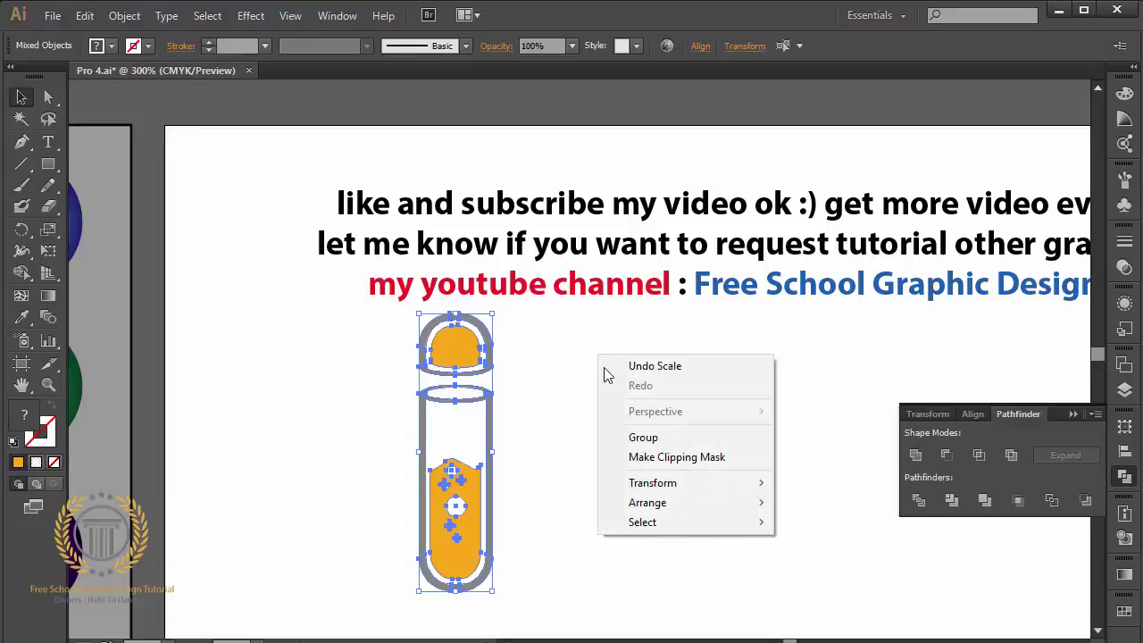
pyautogui.click(625, 436)
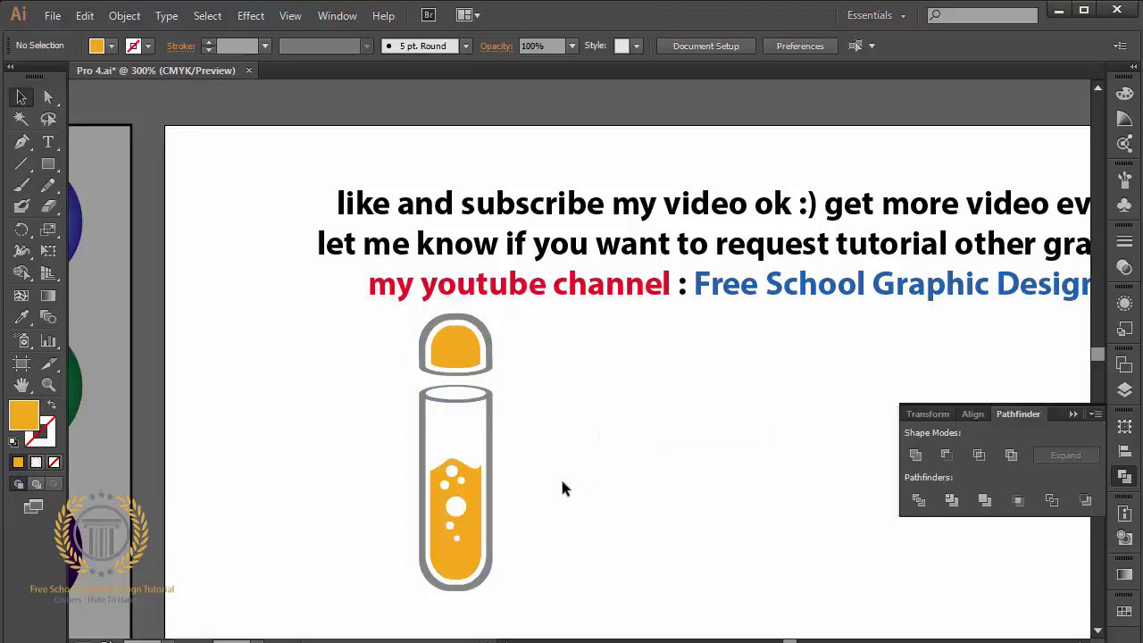
# - Shift the tube group right, move the headline text higher, then nudge the tube up
pyautogui.moveTo(460, 510); pyautogui.dragTo(538, 506)
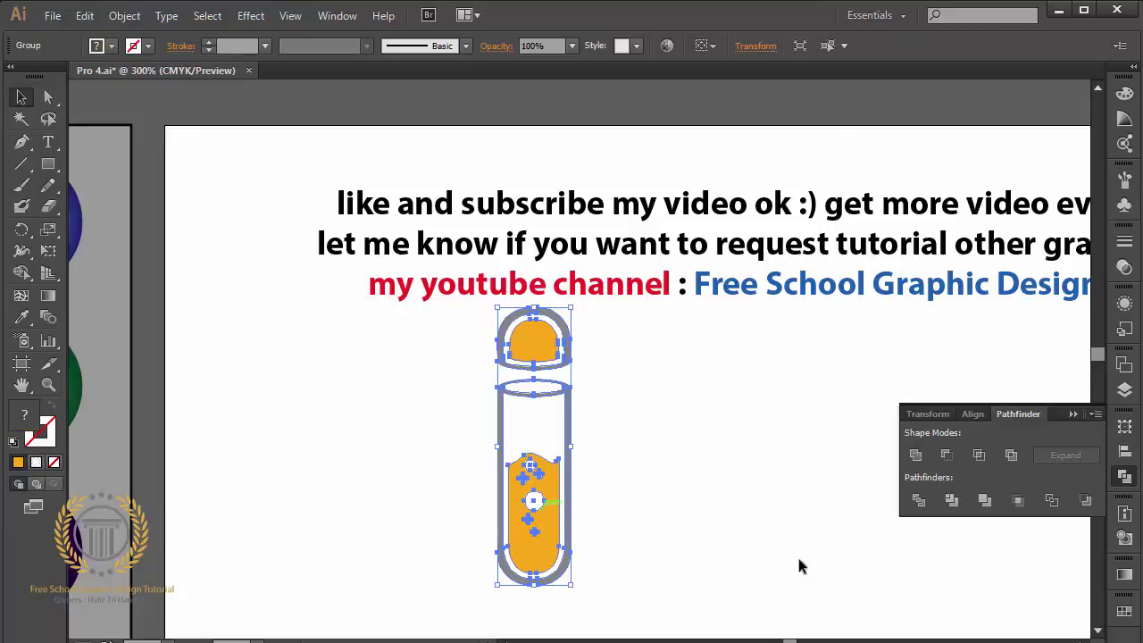
pyautogui.hscroll(5, 580, 384)
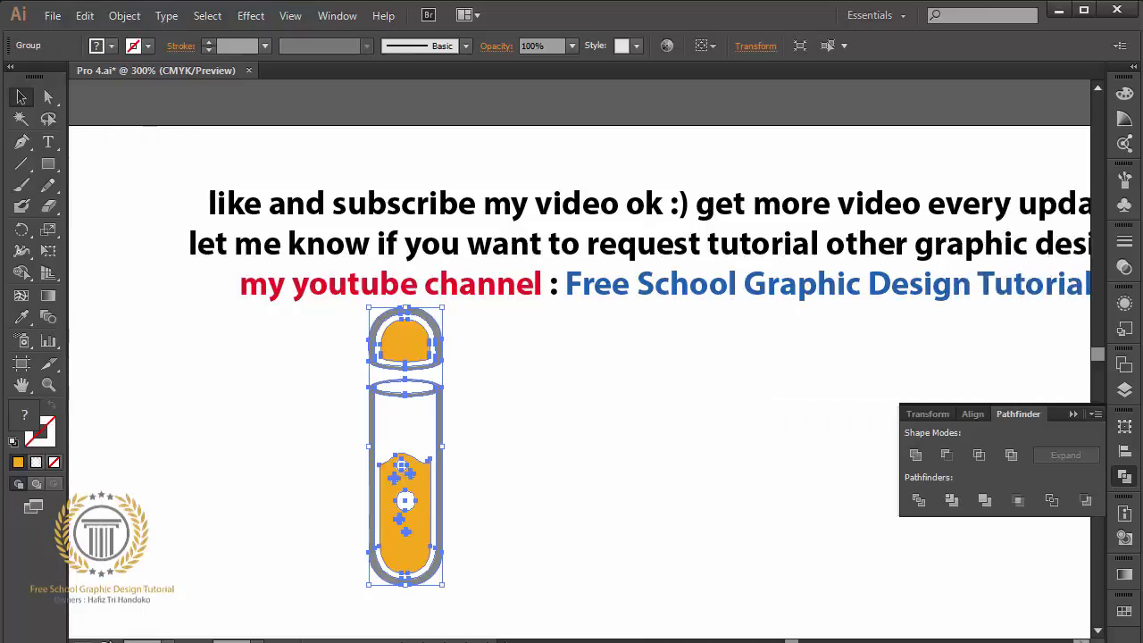
pyautogui.hscroll(2, 580, 383)
pyautogui.hscroll(4, 581, 384)
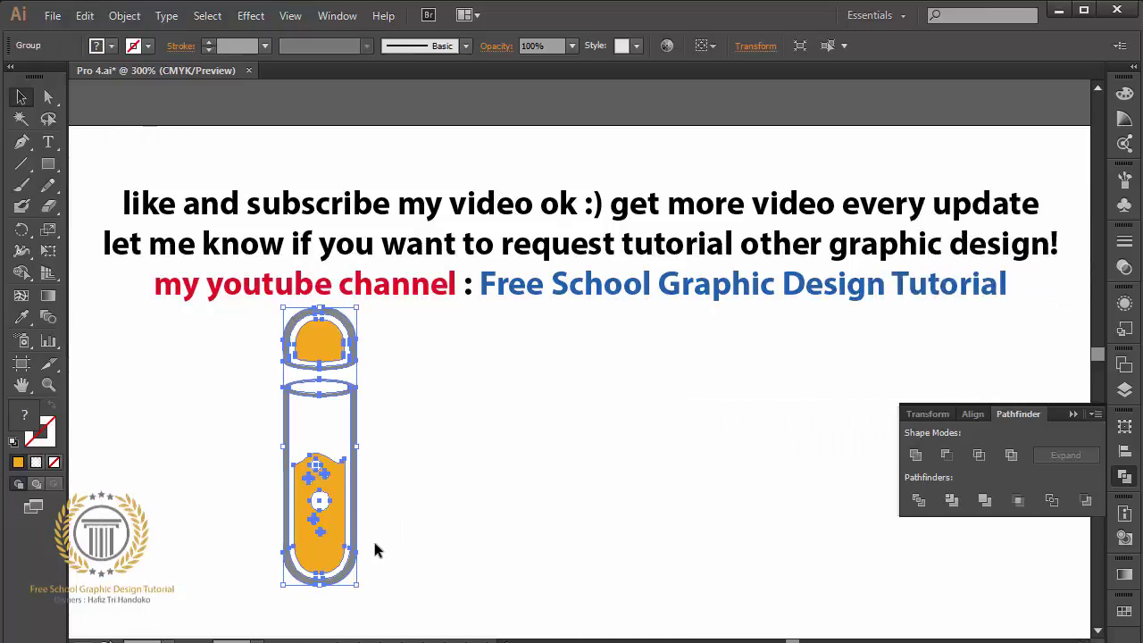
pyautogui.moveTo(344, 476); pyautogui.dragTo(514, 482)
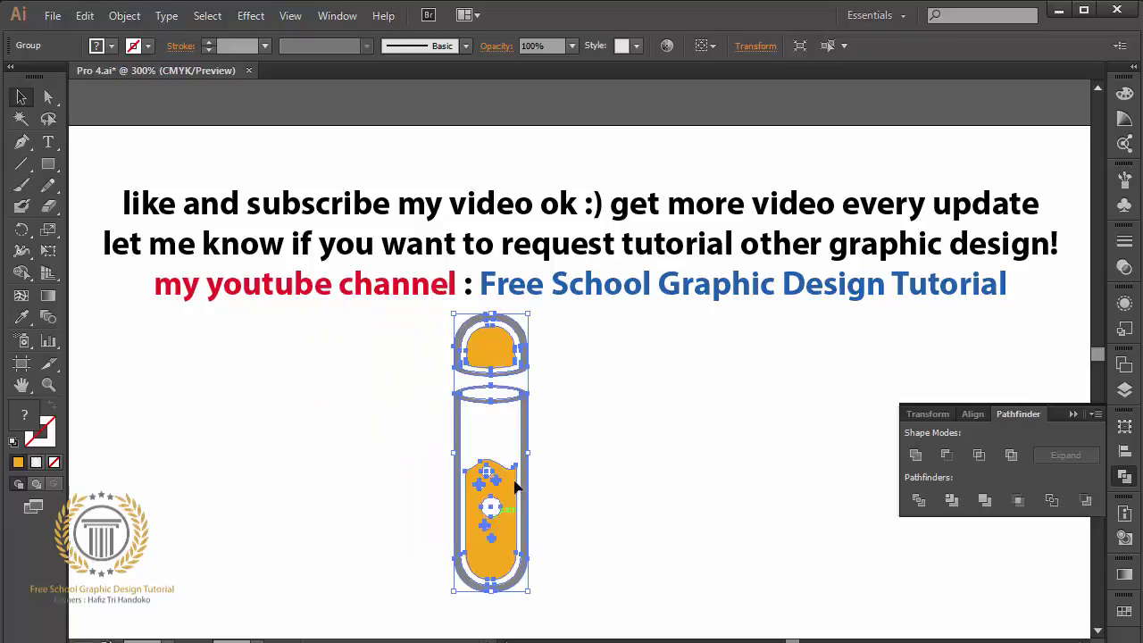
pyautogui.moveTo(538, 293); pyautogui.dragTo(537, 230)
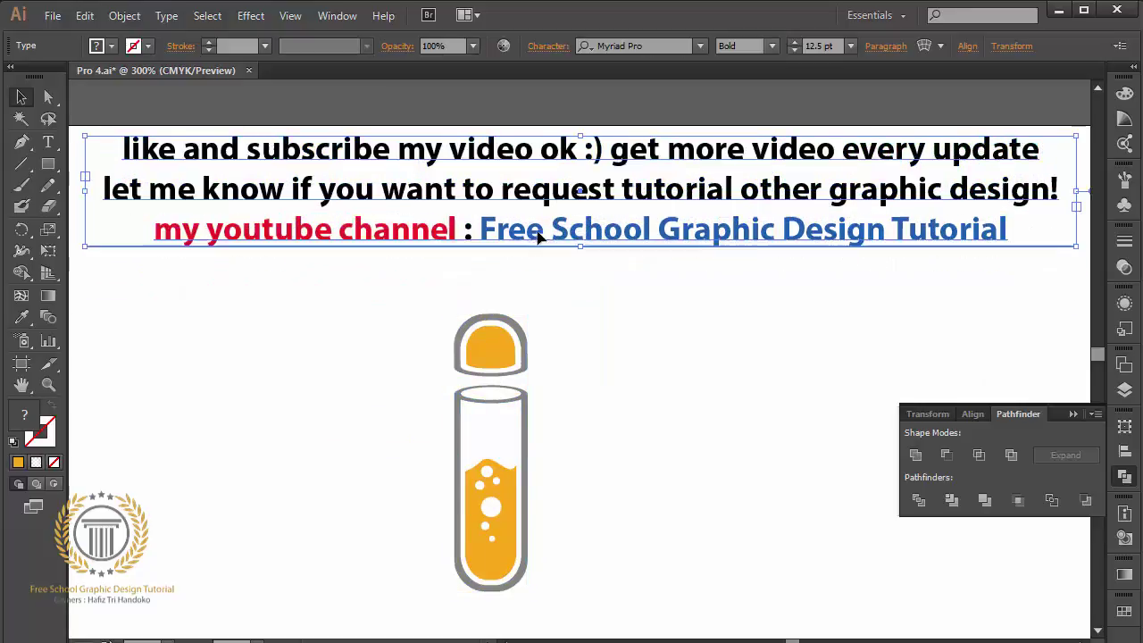
pyautogui.click(586, 399)
pyautogui.click(501, 487)
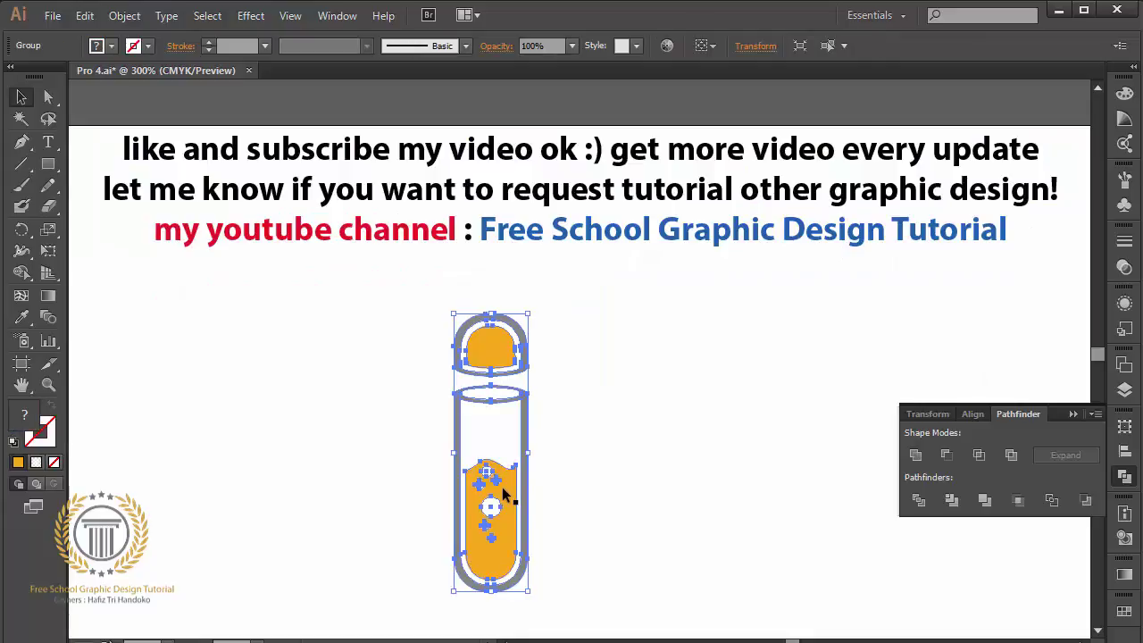
pyautogui.moveTo(502, 487)
pyautogui.mouseDown()
pyautogui.moveTo(502, 459)
pyautogui.moveTo(409, 458)
pyautogui.mouseUp()
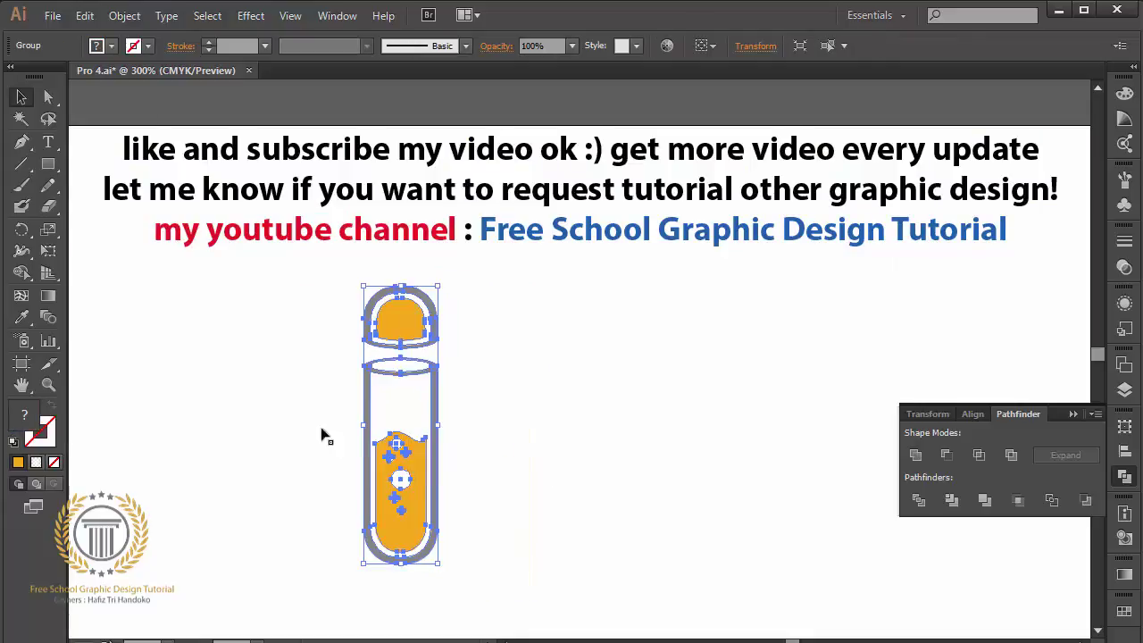
pyautogui.click(49, 145)
# - Type the label 'LAB Experiment' beside the tube
pyautogui.click(463, 379)
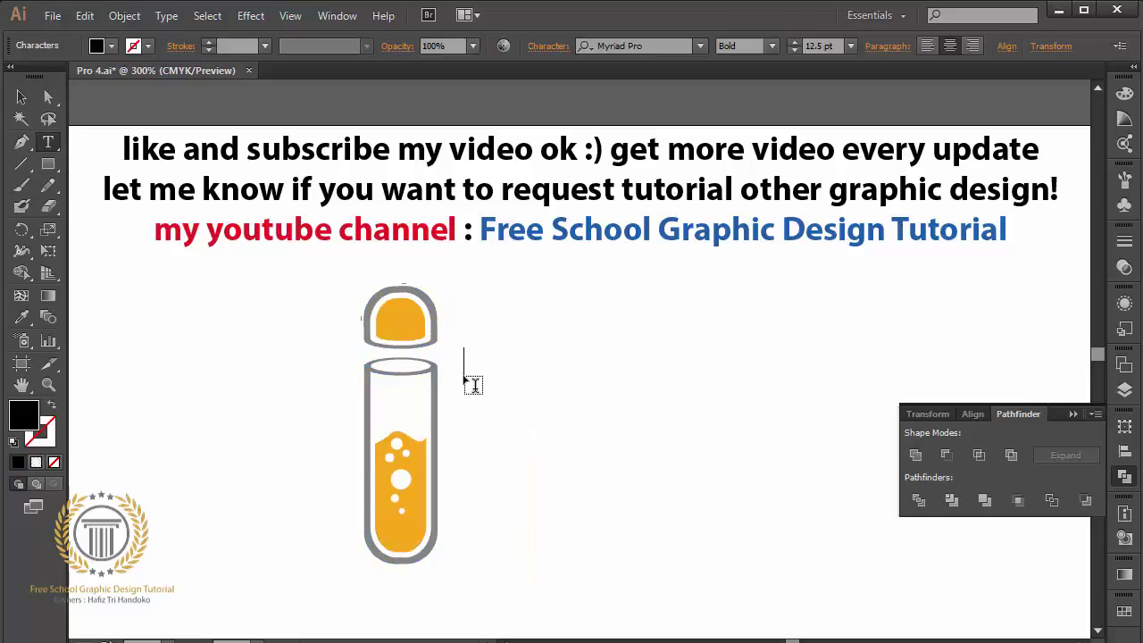
pyautogui.write('LAB E')
pyautogui.write('xp')
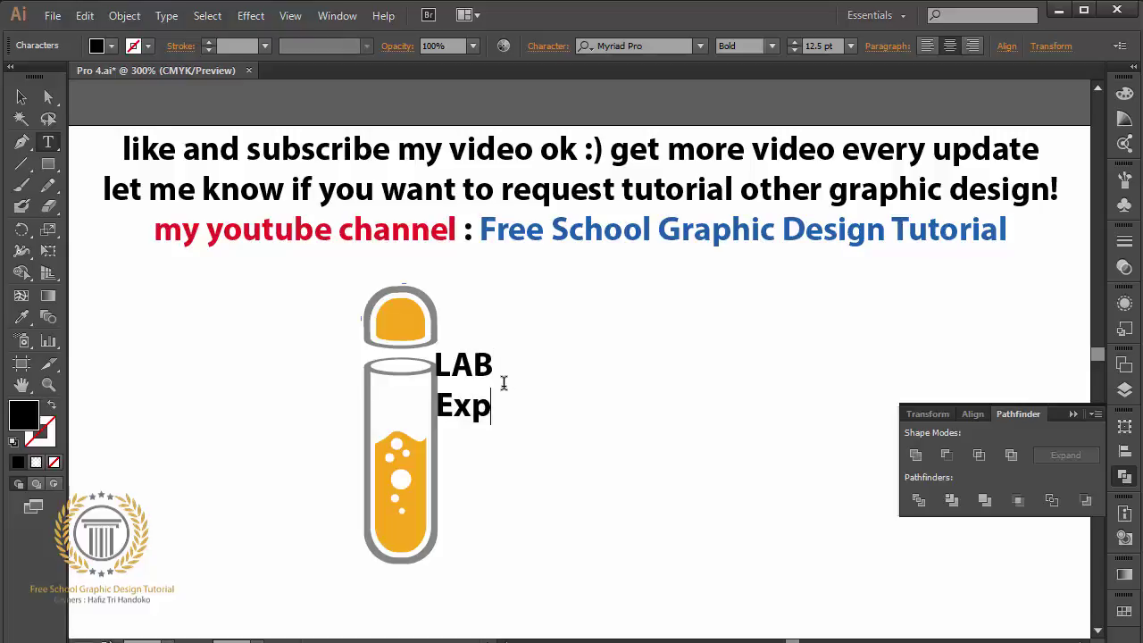
pyautogui.press('BackSpace')
pyautogui.press('BackSpace')
pyautogui.press('BackSpace')
pyautogui.write('Ex')
pyautogui.write('ri')
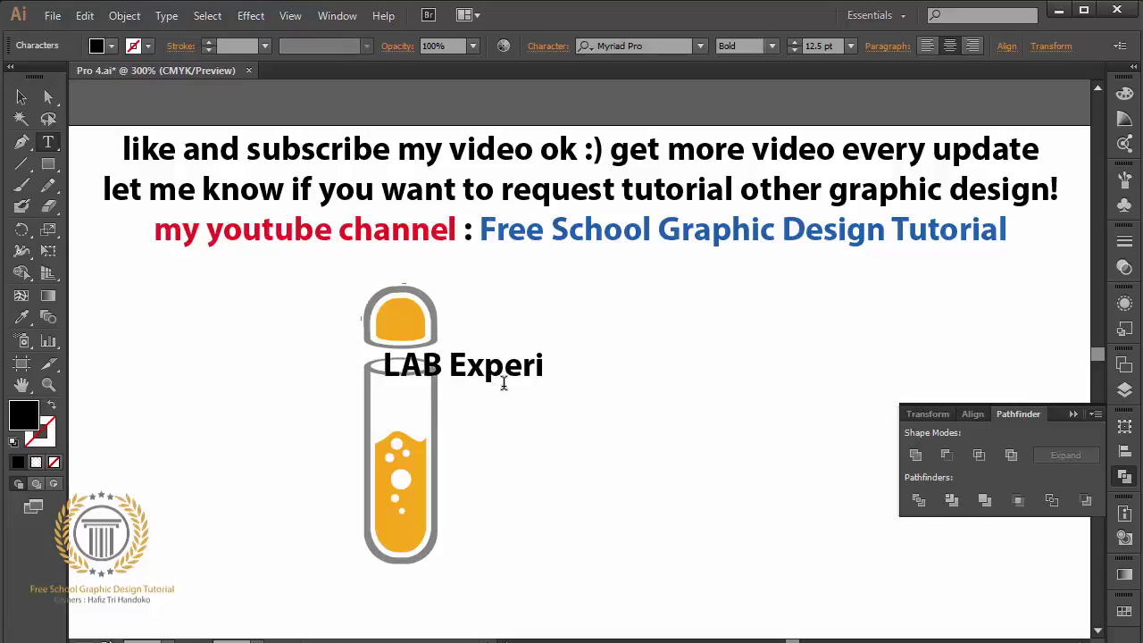
pyautogui.write('ment')
# - Move the label to the right of the tube and retype 'LAB' as 'Lab'
pyautogui.keyDown('ctrl'); pyautogui.click(474, 379); pyautogui.keyUp('ctrl')
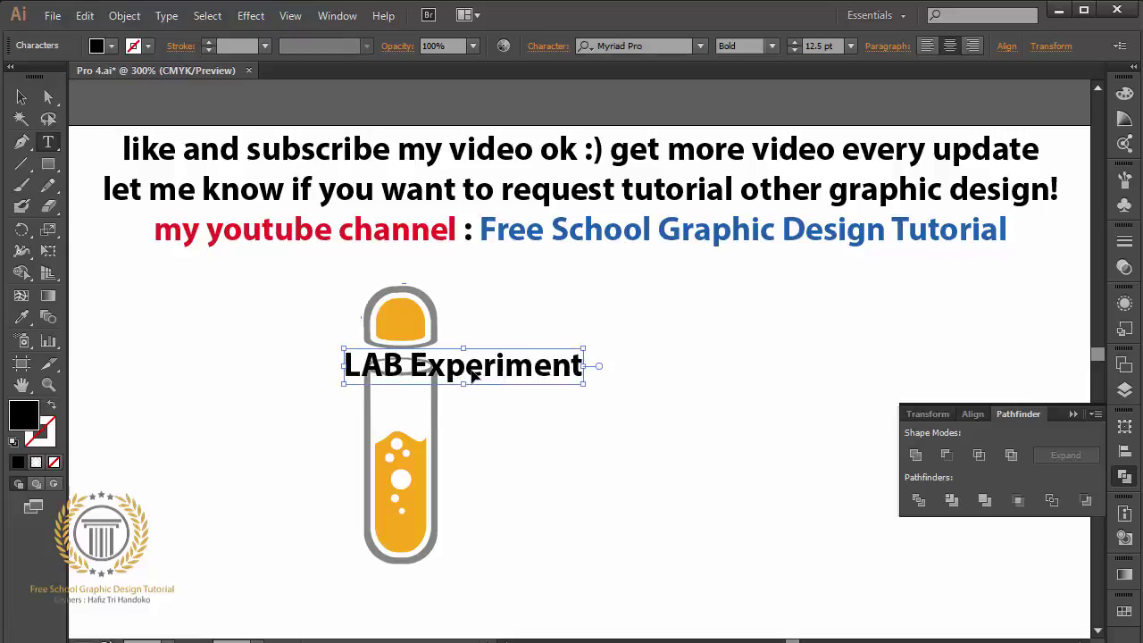
pyautogui.moveTo(473, 373); pyautogui.dragTo(707, 376)
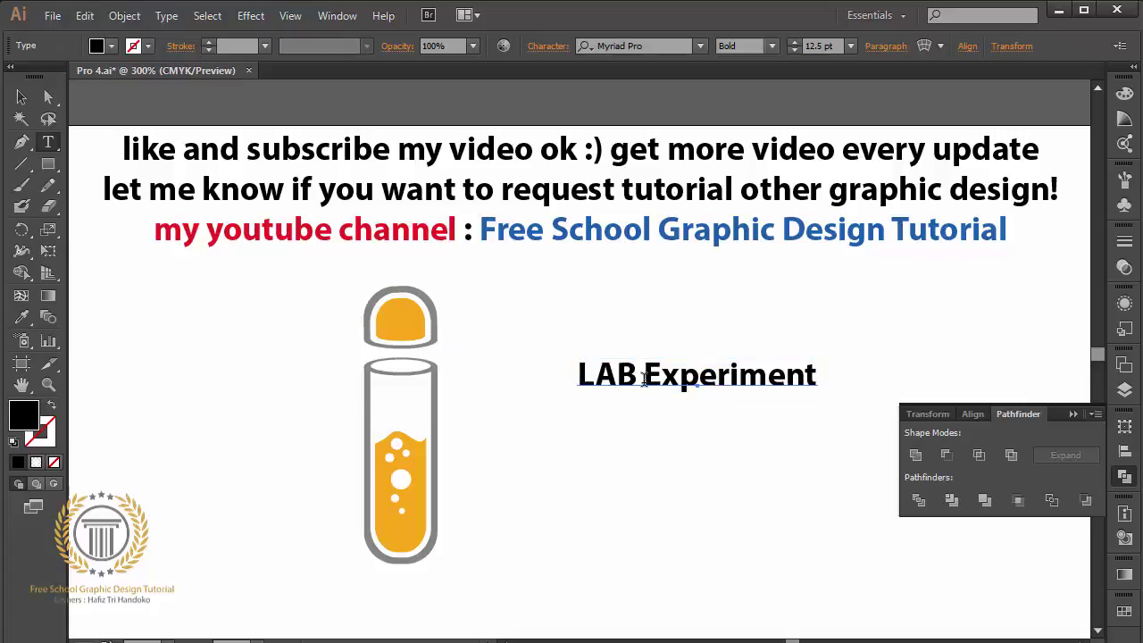
pyautogui.moveTo(579, 375); pyautogui.dragTo(637, 375)
pyautogui.write('La')
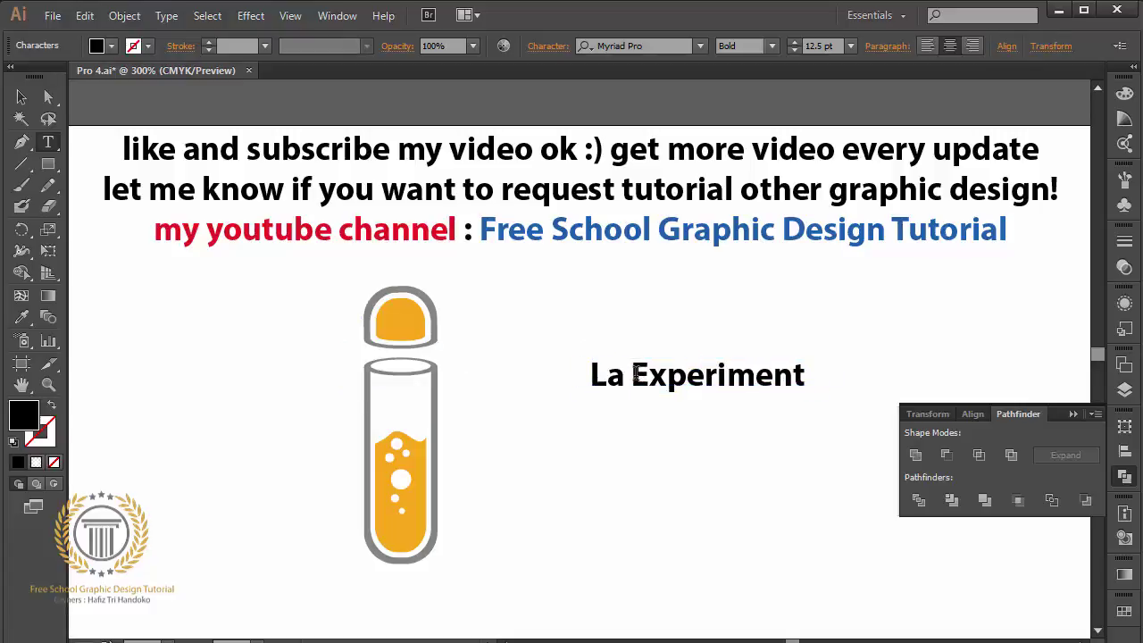
pyautogui.write('b')
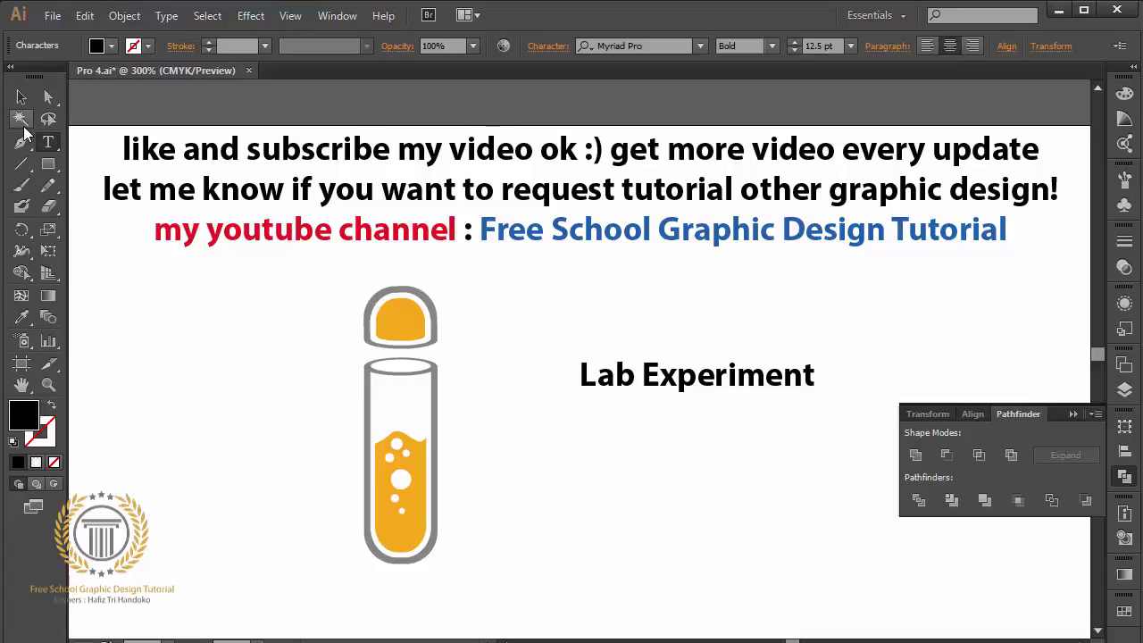
# - Place the Lab Experiment text below the tube, horizontally centred with it
pyautogui.click(22, 96)
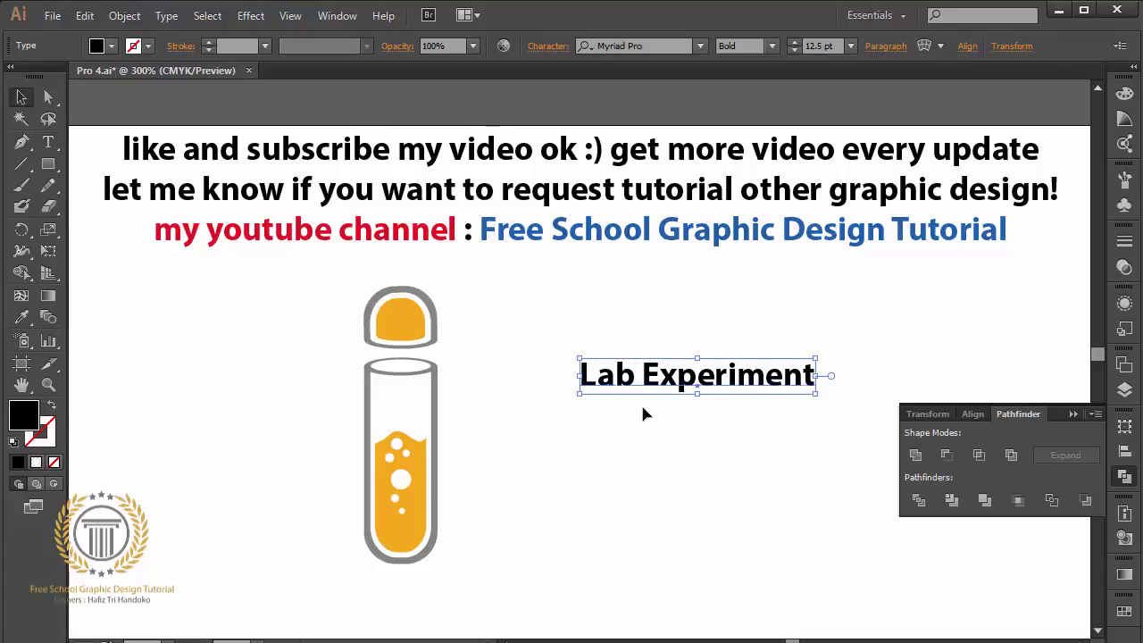
pyautogui.moveTo(700, 383); pyautogui.dragTo(412, 596)
pyautogui.moveTo(490, 416); pyautogui.dragTo(399, 605)
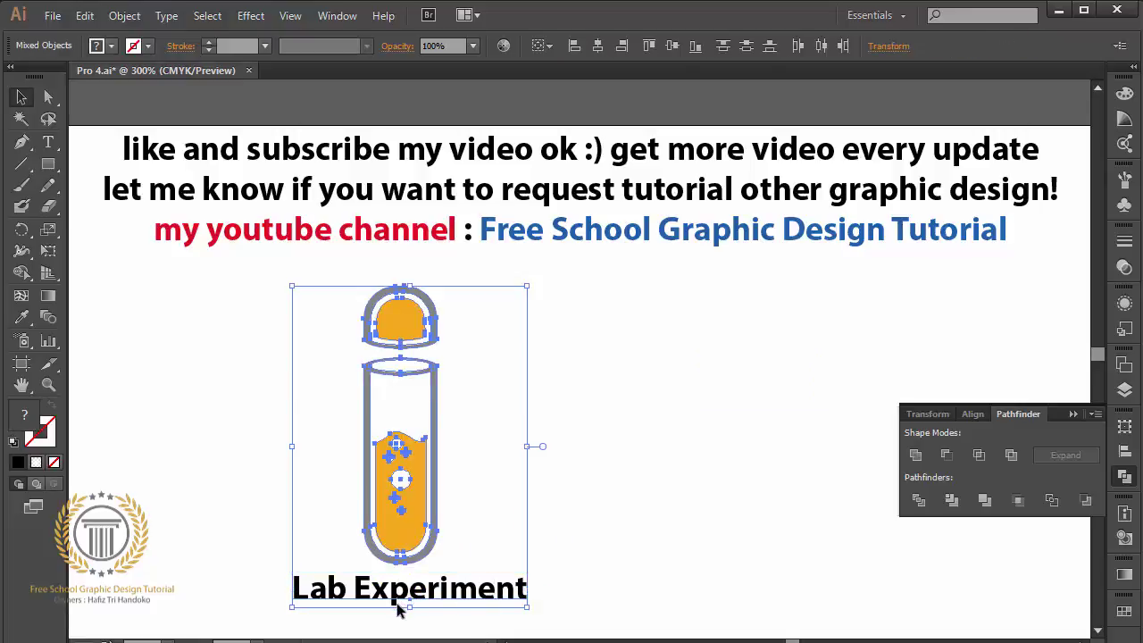
pyautogui.click(598, 48)
pyautogui.click(590, 336)
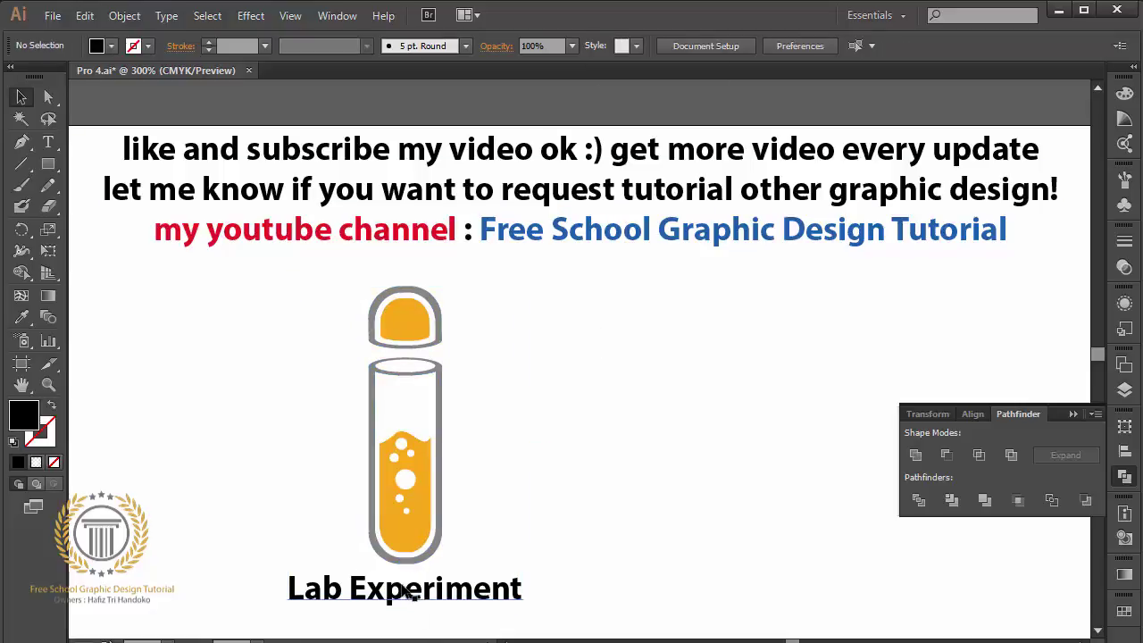
# - Set the word 'Experiment' to the Regular font style
pyautogui.click(404, 600)
pyautogui.press('t')
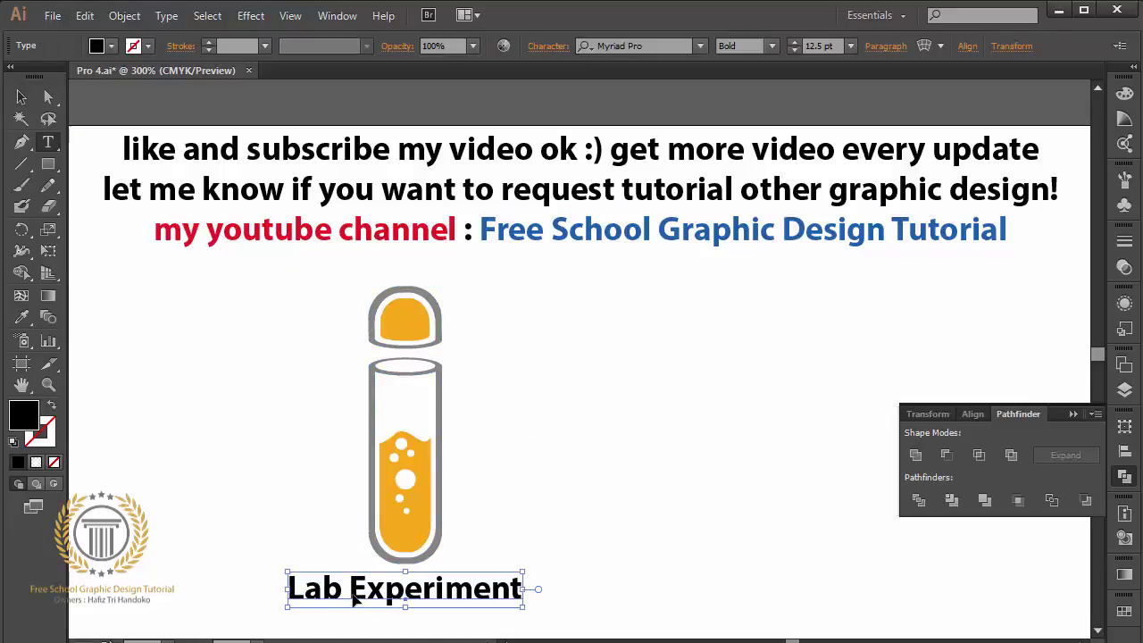
pyautogui.moveTo(350, 589); pyautogui.dragTo(544, 597)
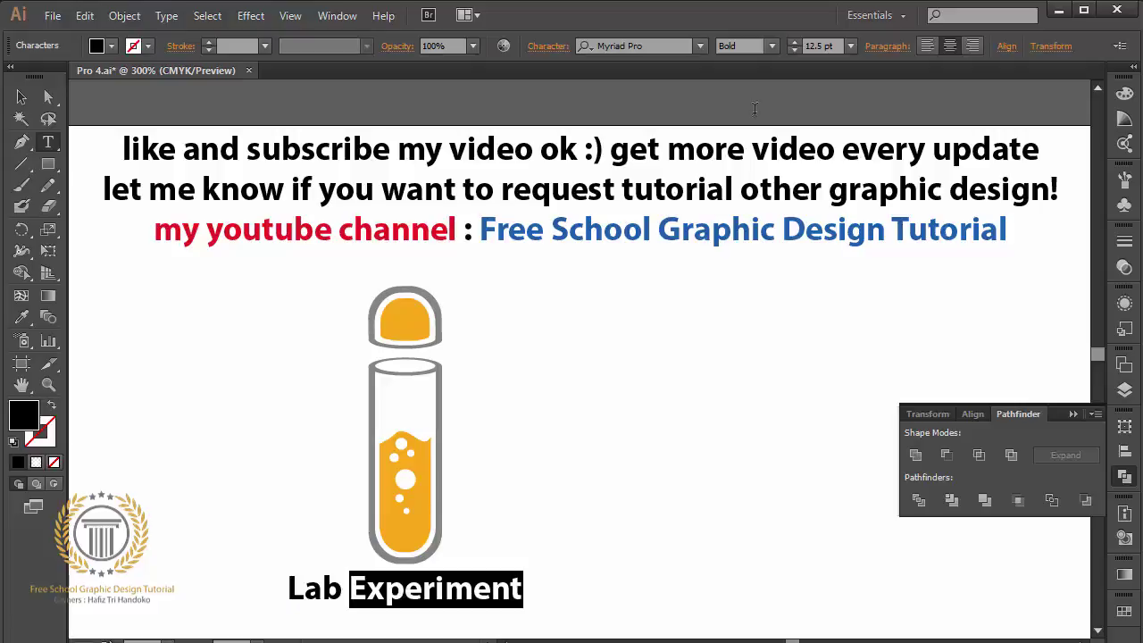
pyautogui.click(770, 46)
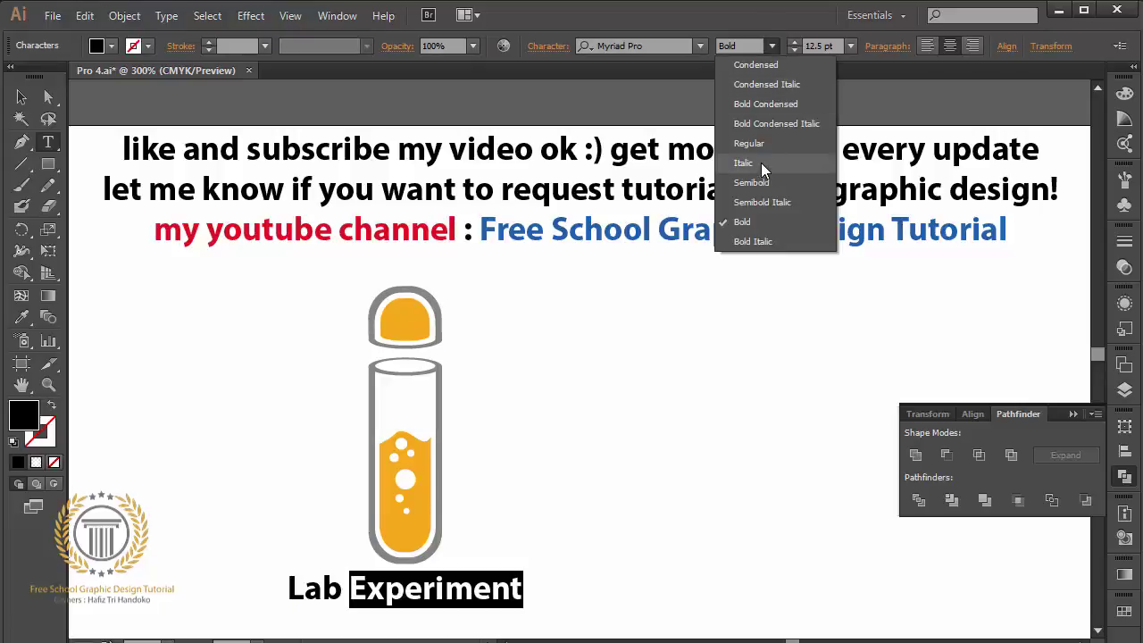
pyautogui.click(749, 143)
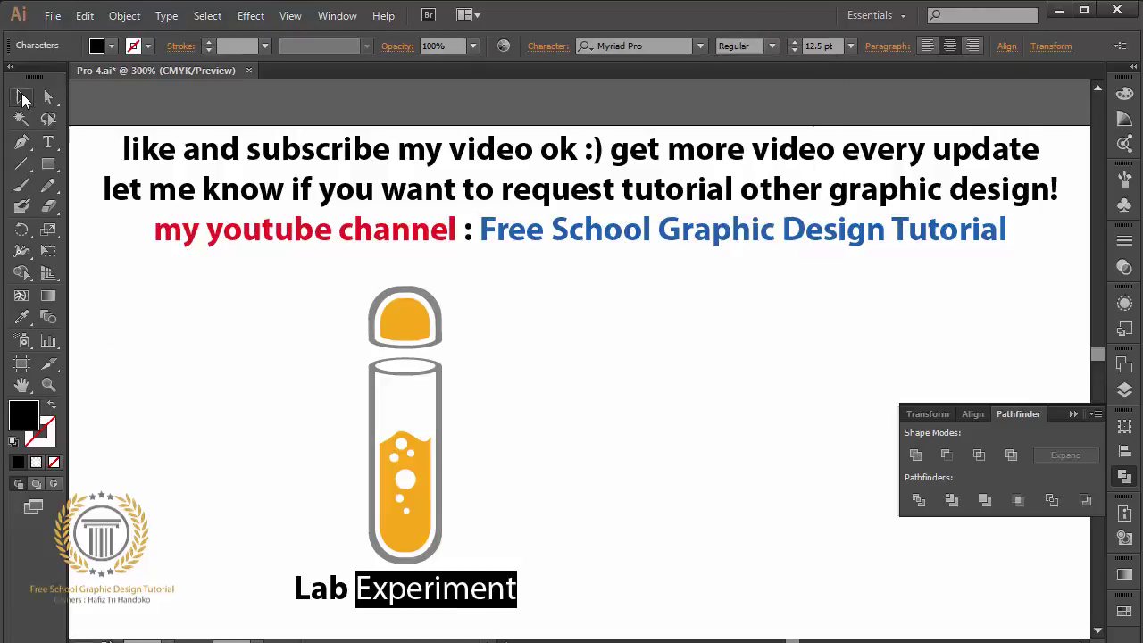
pyautogui.click(21, 97)
# - Delete the space so the wordmark reads 'LabExperiment'
pyautogui.moveTo(178, 383); pyautogui.dragTo(526, 611)
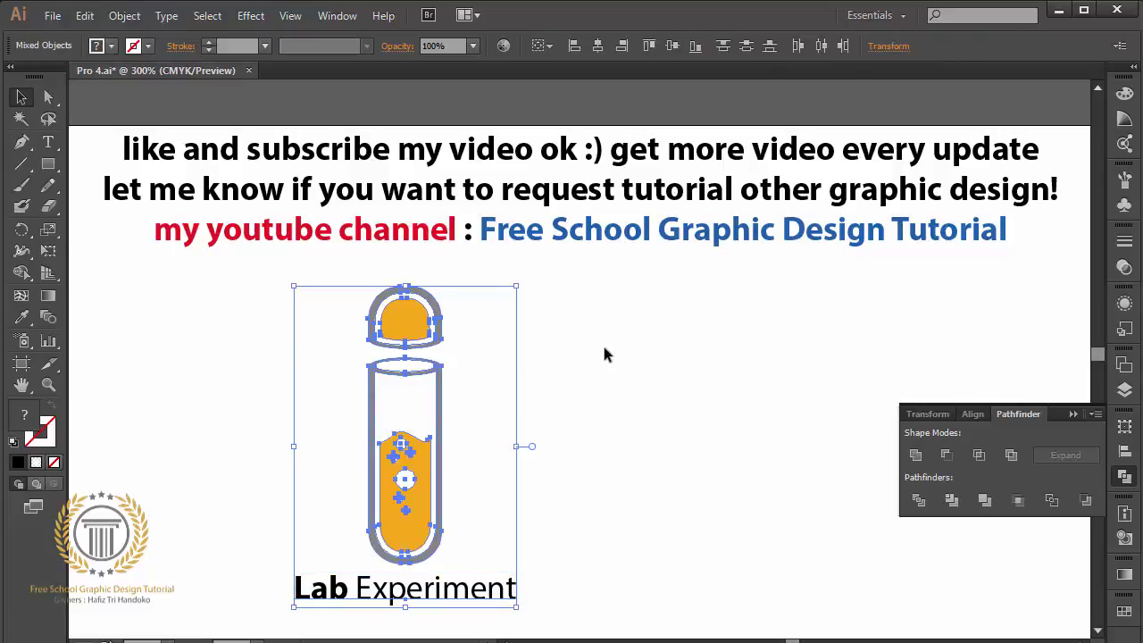
pyautogui.click(606, 437)
pyautogui.click(366, 582)
pyautogui.press('t')
pyautogui.click(357, 596)
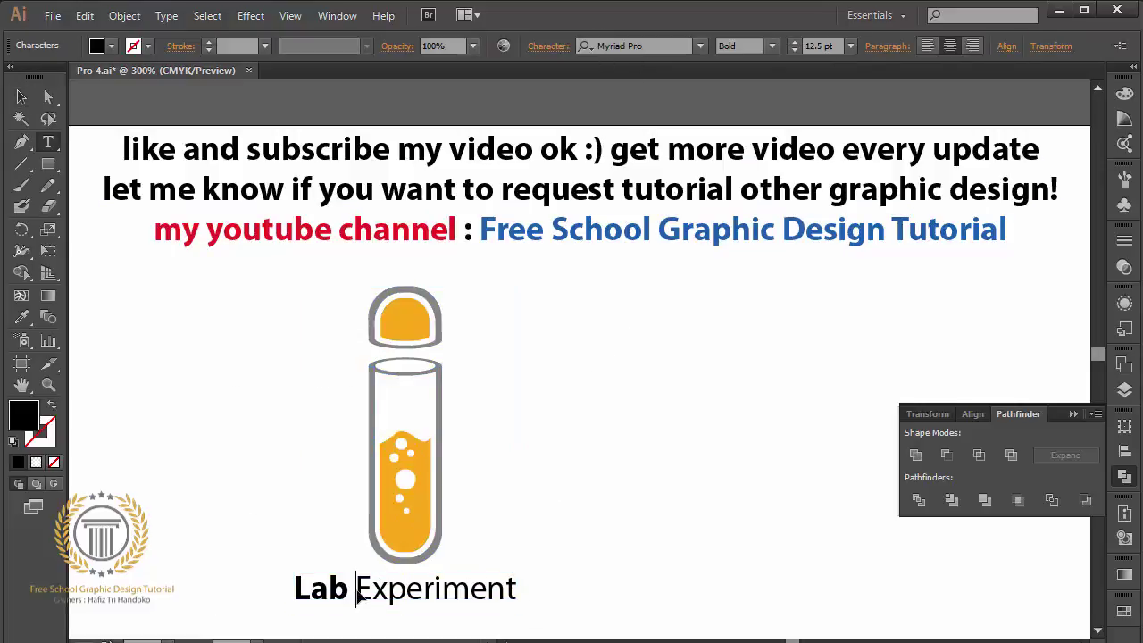
pyautogui.press('BackSpace')
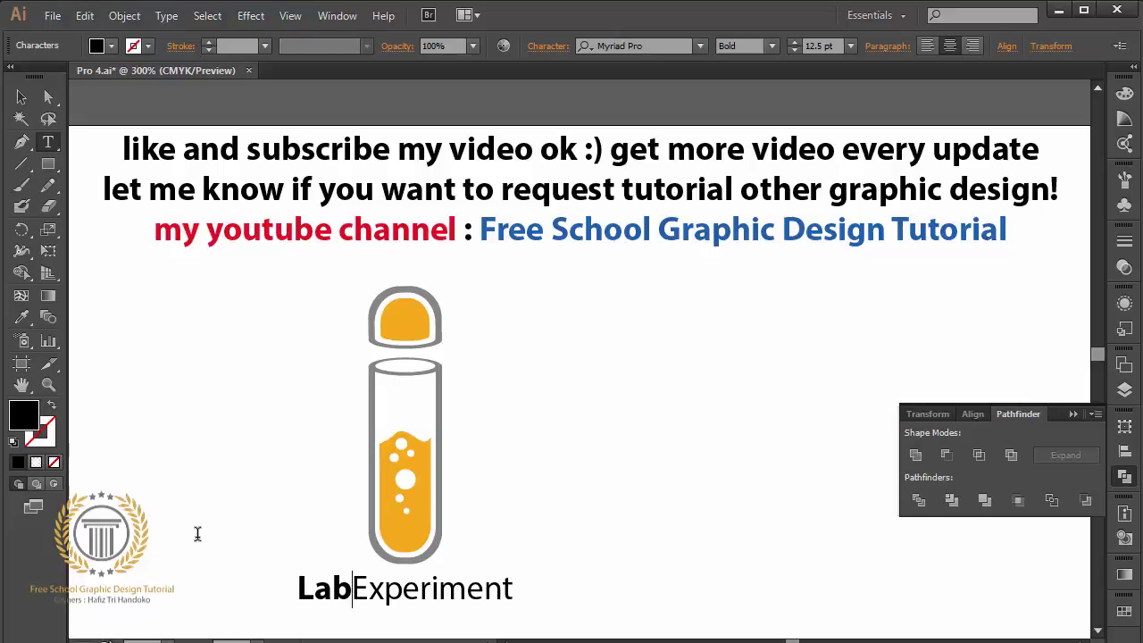
pyautogui.click(21, 97)
pyautogui.moveTo(269, 435); pyautogui.dragTo(504, 596)
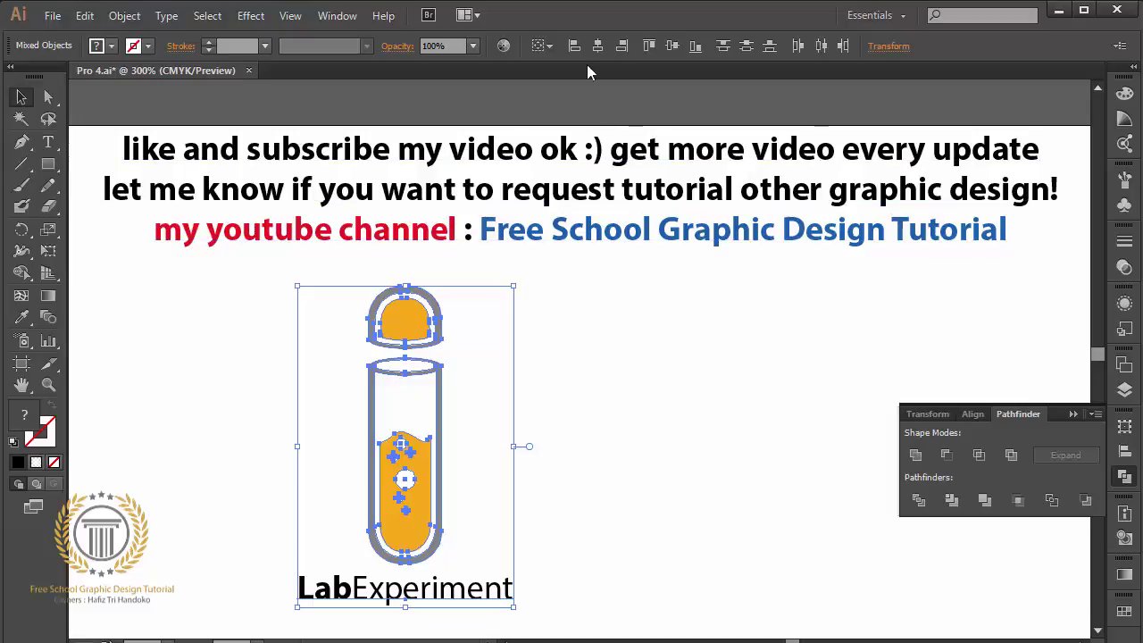
pyautogui.click(581, 423)
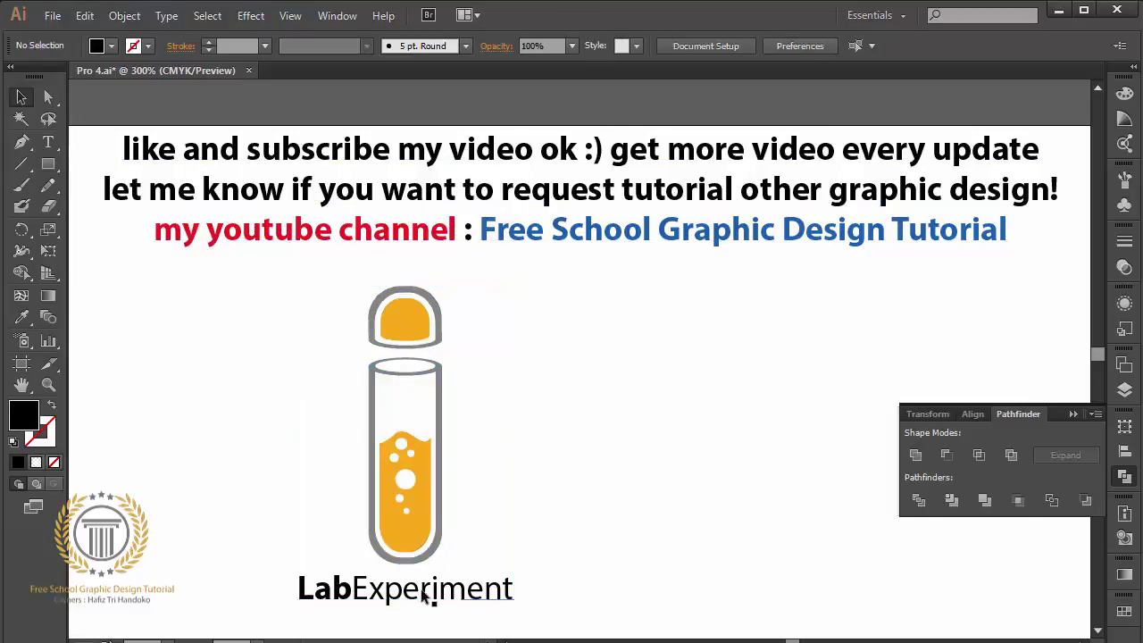
# - Colour 'Experiment' with the liquid's orange using the Eyedropper
pyautogui.tripleClick(363, 597)
pyautogui.moveTo(352, 595); pyautogui.dragTo(525, 610)
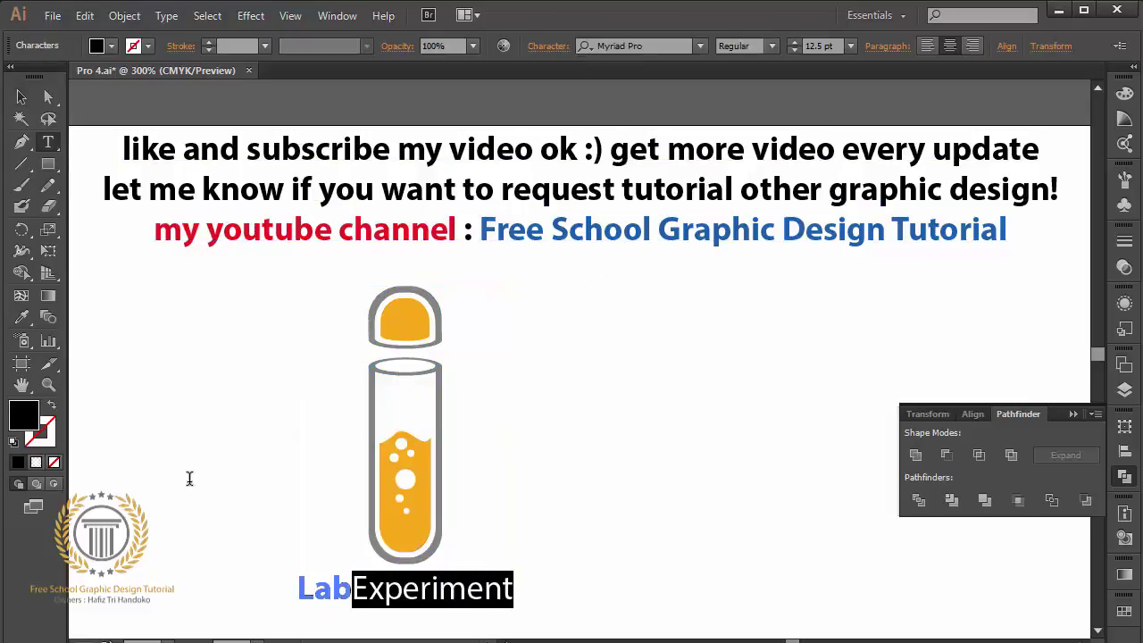
pyautogui.click(23, 318)
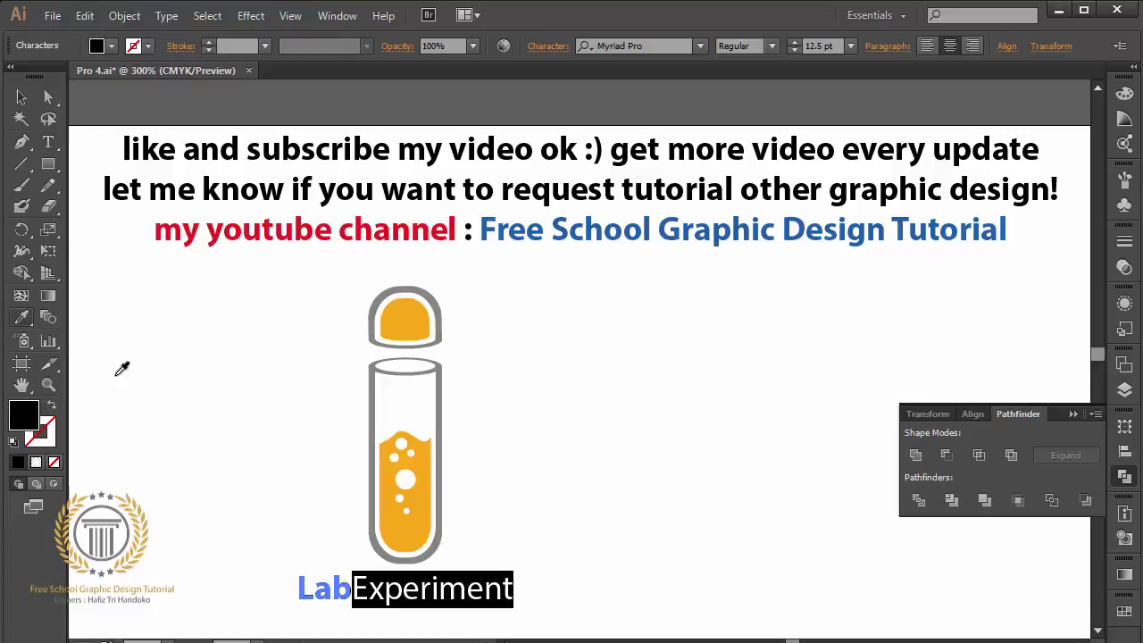
pyautogui.click(410, 533)
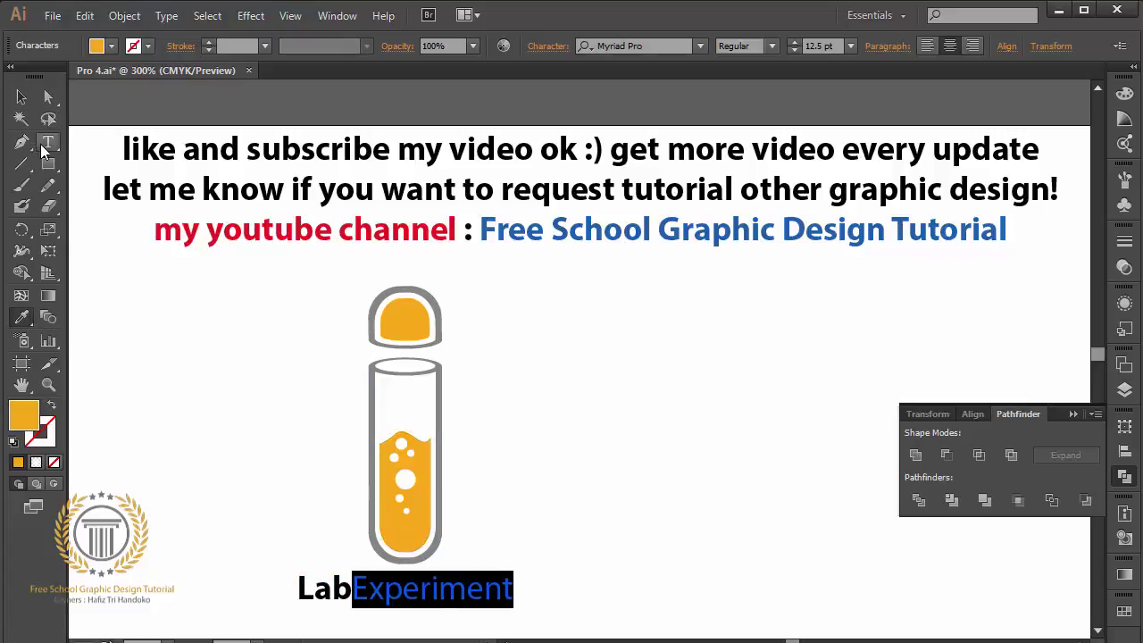
# - Colour 'Lab' with the tube outline's gray using the Eyedropper
pyautogui.click(43, 145)
pyautogui.moveTo(353, 588); pyautogui.dragTo(297, 587)
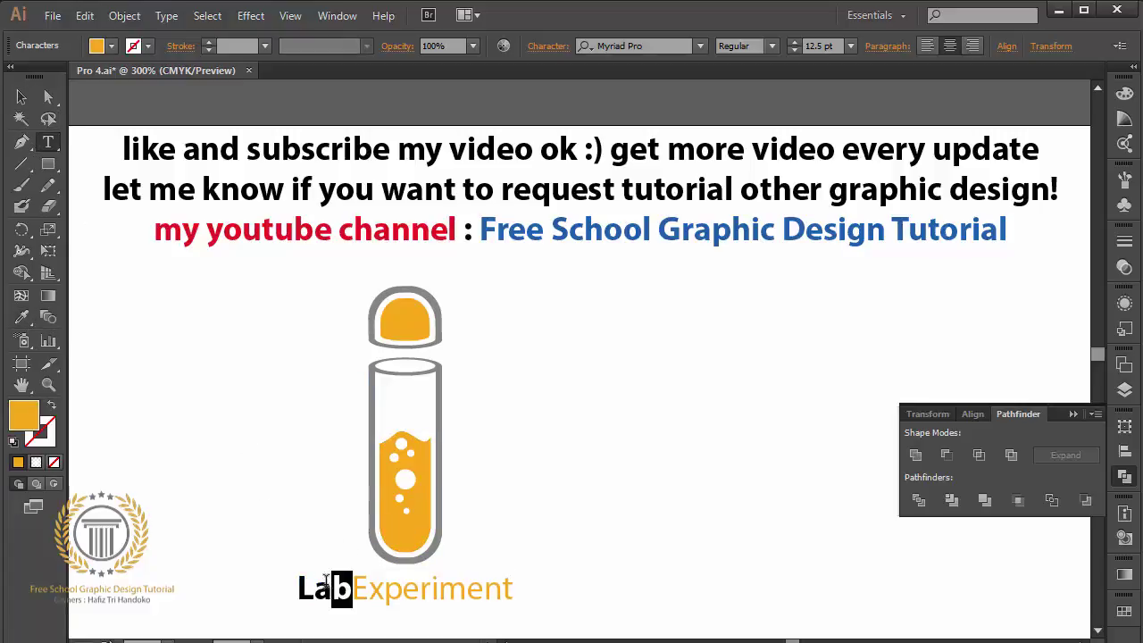
pyautogui.click(23, 318)
pyautogui.click(369, 428)
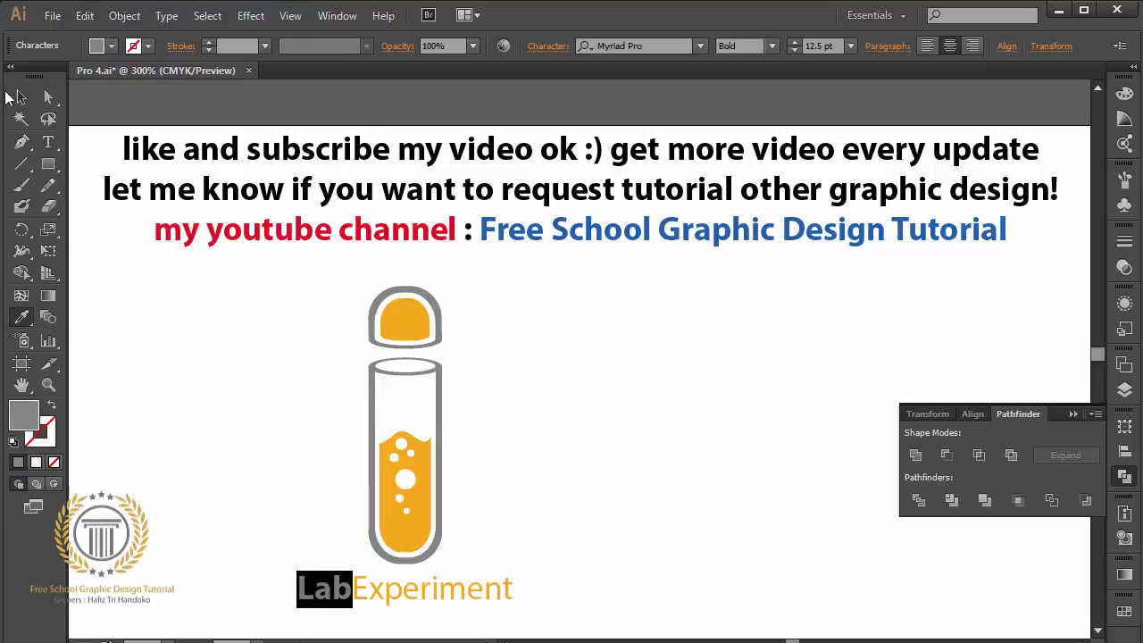
pyautogui.click(21, 96)
pyautogui.click(154, 348)
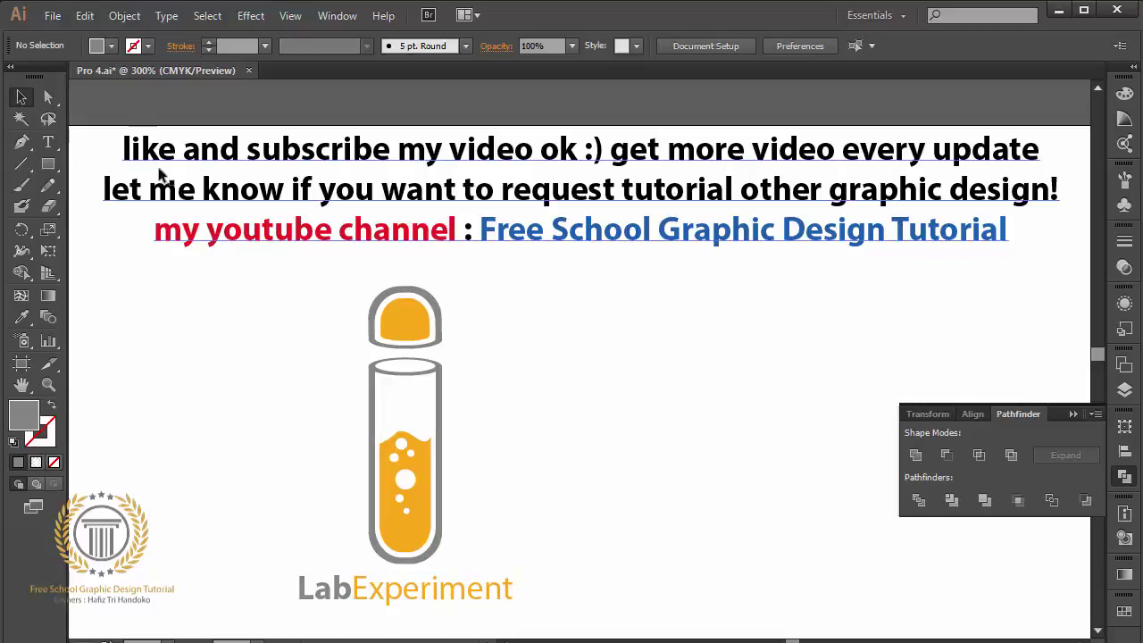
# - Save the logo as 'Pro 5.ai', accepting the default Illustrator Options
pyautogui.click(53, 15)
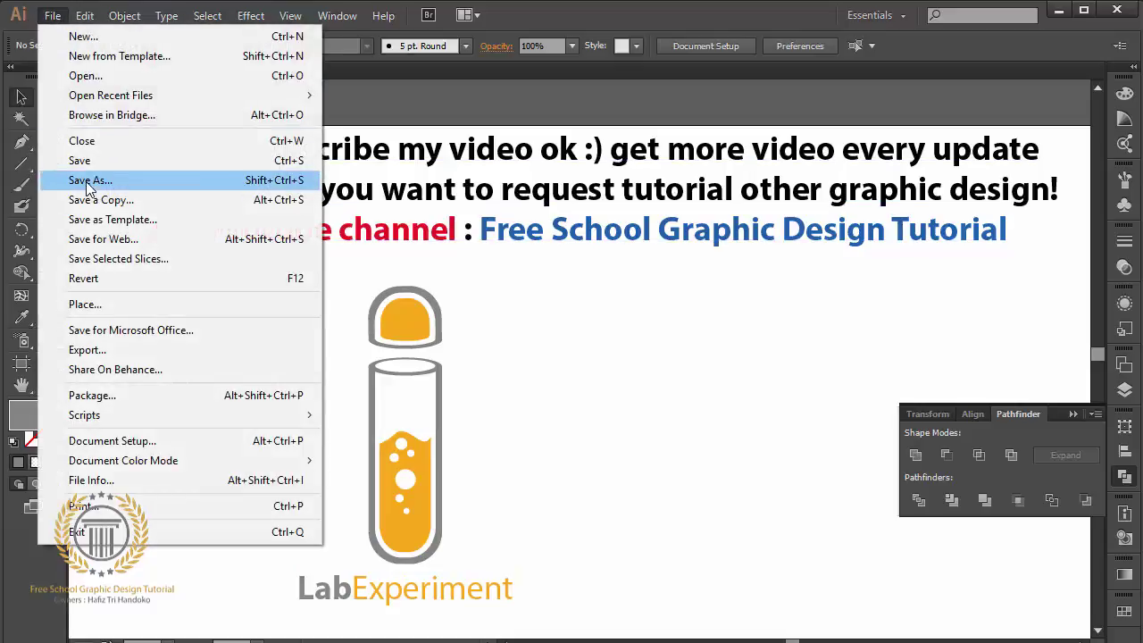
pyautogui.click(89, 181)
pyautogui.click(272, 338)
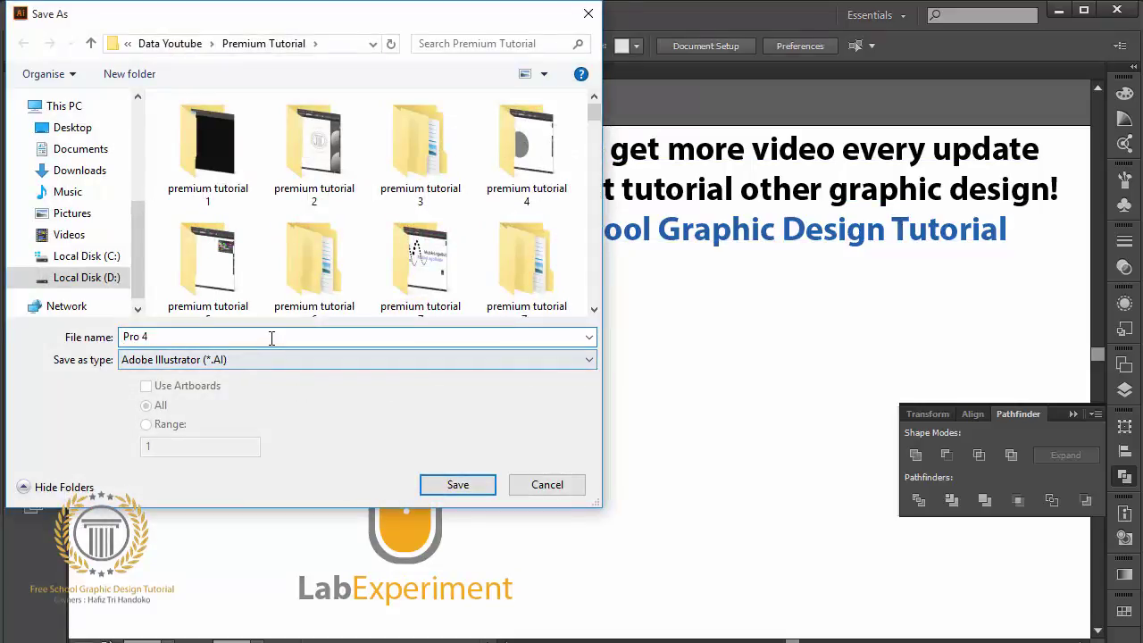
pyautogui.press('BackSpace')
pyautogui.write('5')
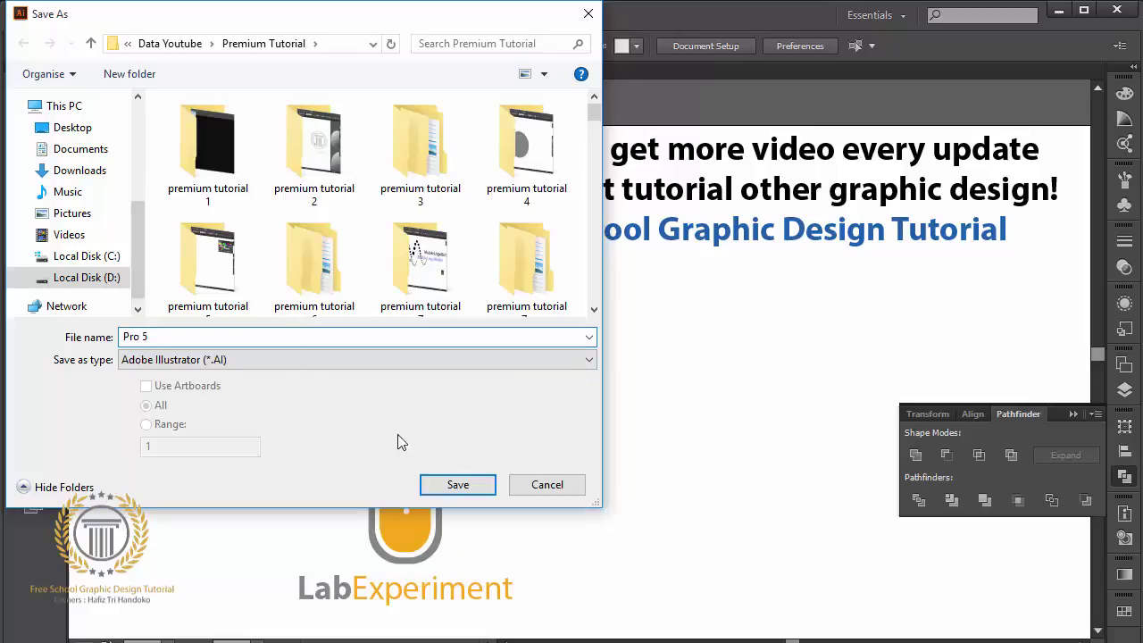
pyautogui.click(456, 485)
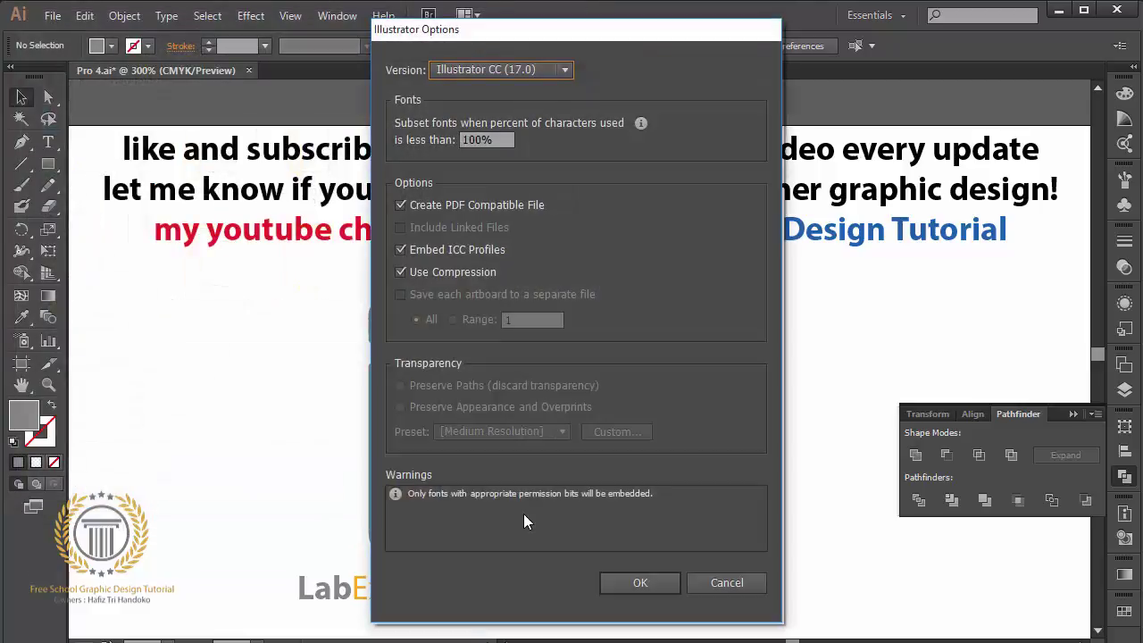
pyautogui.click(620, 581)
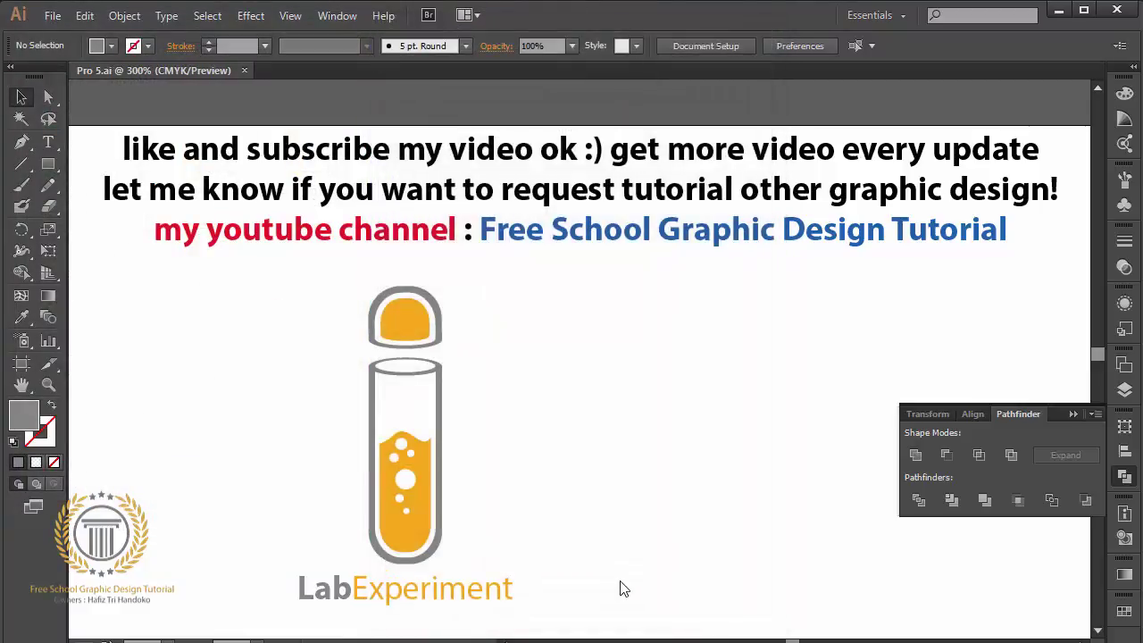